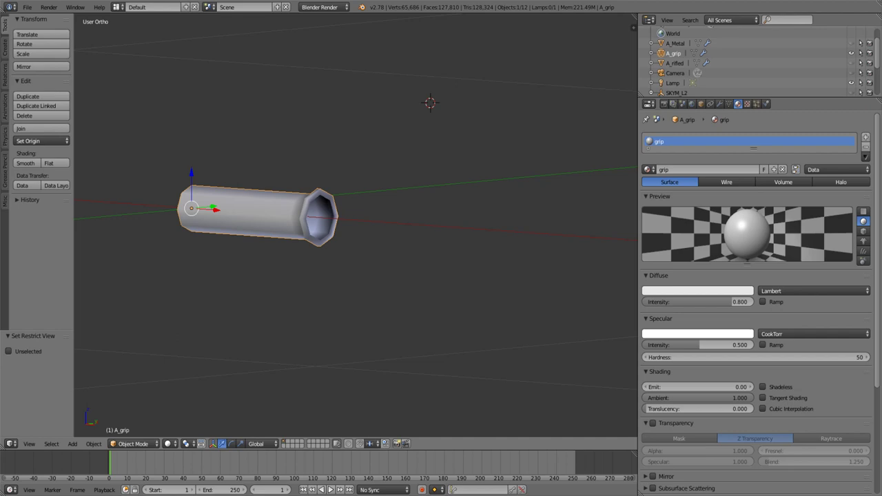
Step: Reframe the grip tube, then unhide the rifled shaft and the metal plate
scroll(357, 233, "up", 3)
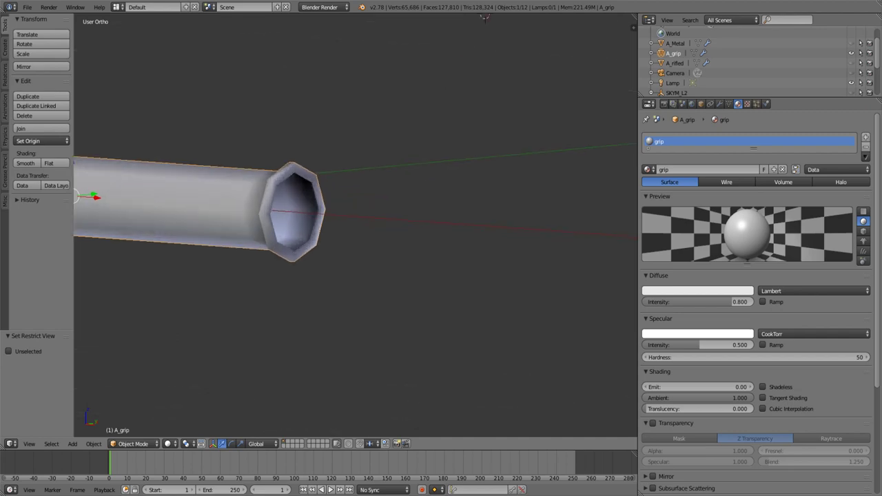
scroll(356, 232, "down", 3)
middle_click_drag(356, 232, 411, 232, "shift")
middle_click_drag(486, 102, 486, 115, "shift")
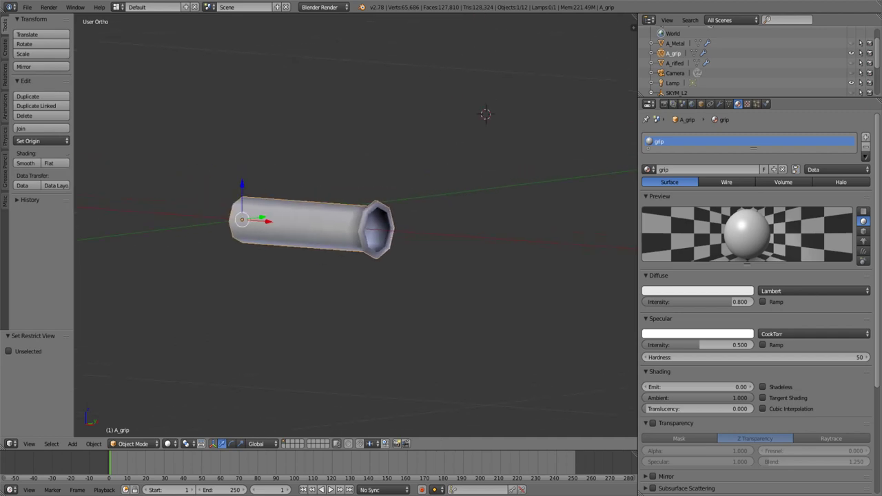
scroll(356, 232, "down", 1)
scroll(356, 232, "up", 2)
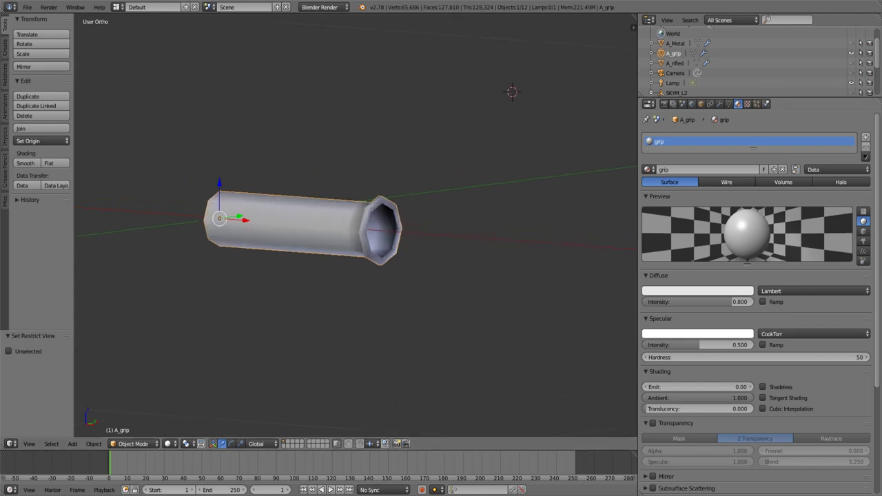
key("alt+h")
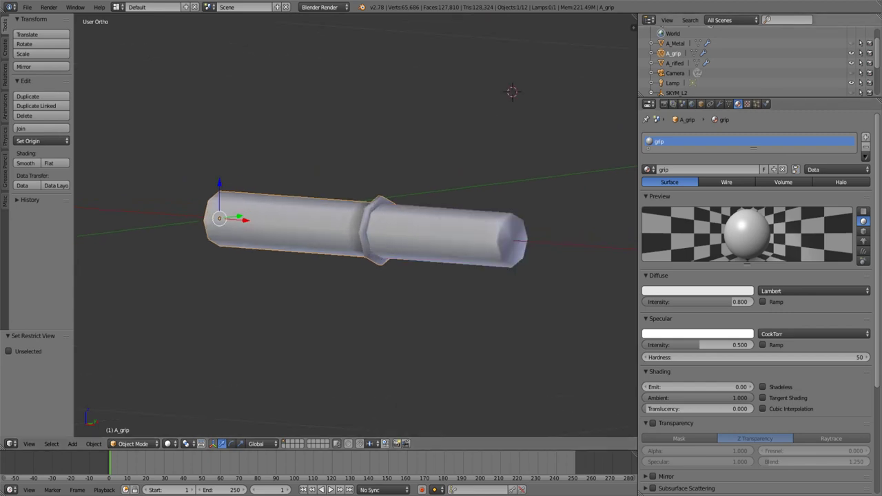
key("alt+h")
Step: Select A_Metal, orbit to a side view of the dumbbell, and reselect A_grip
right_click(296, 275)
scroll(356, 232, "down", 3)
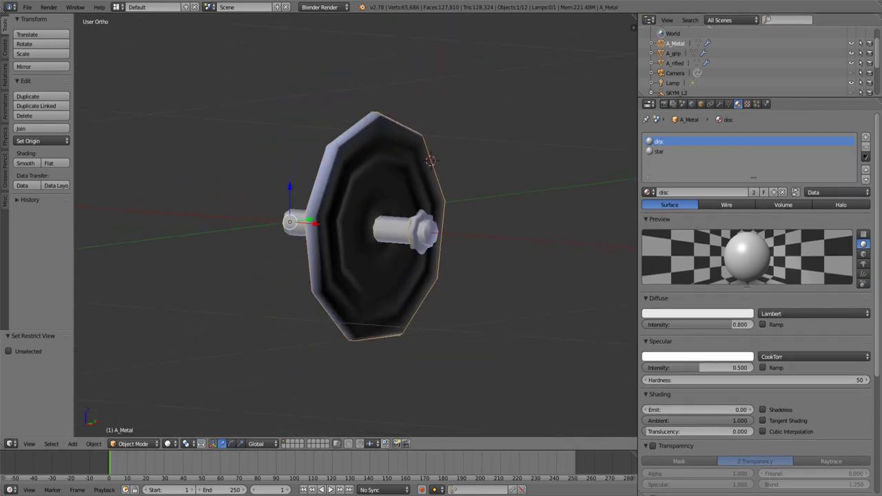
middle_click_drag(356, 233, 303, 238)
middle_click_drag(413, 241, 303, 242)
right_click(476, 227)
Step: Enable viewport display of the grip's Multires and Displace modifiers
left_click(720, 104)
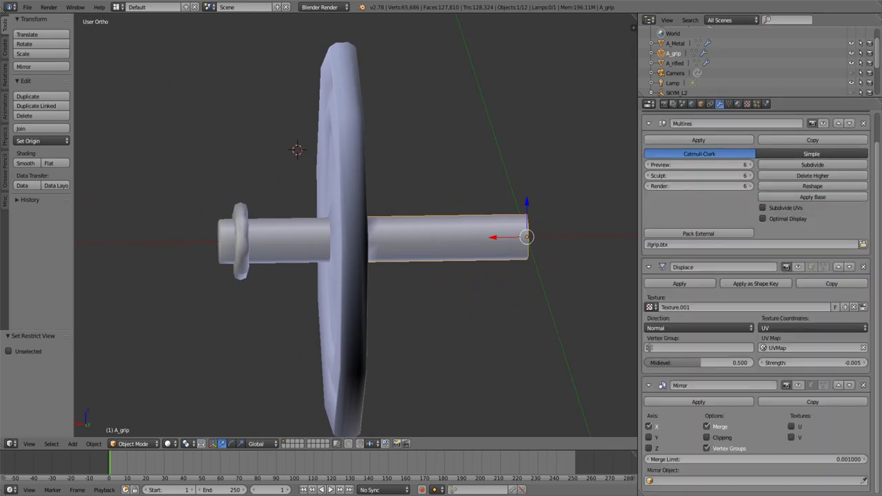
left_click(823, 124)
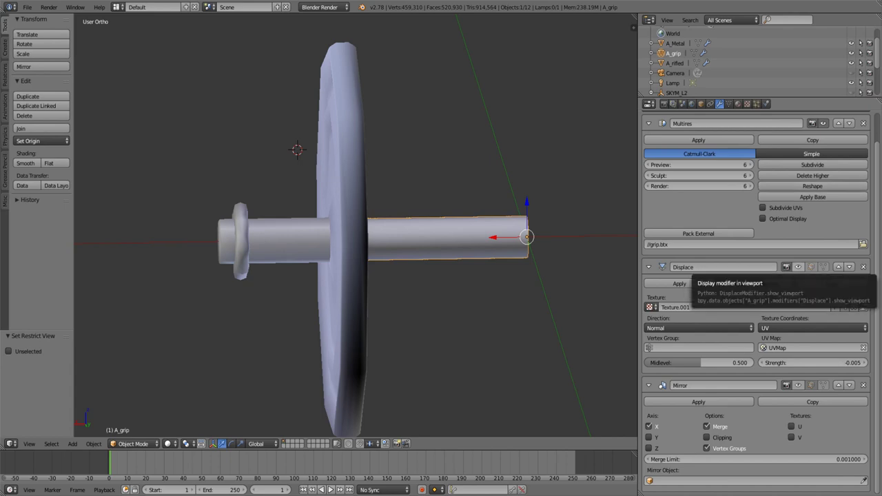
left_click(798, 267)
Step: Show the rifled shaft's threads, orbit to inspect the plate and threaded end, and widen Properties
left_click(675, 63)
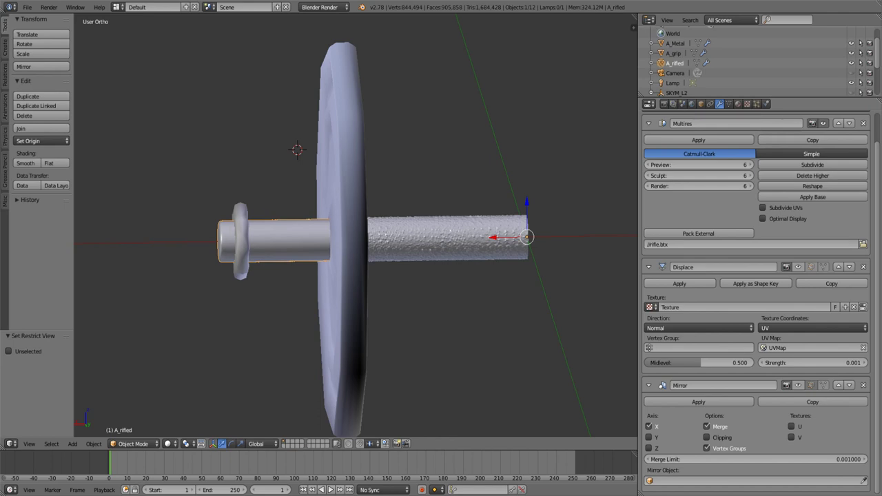
left_click(675, 42)
middle_click_drag(358, 227, 414, 220)
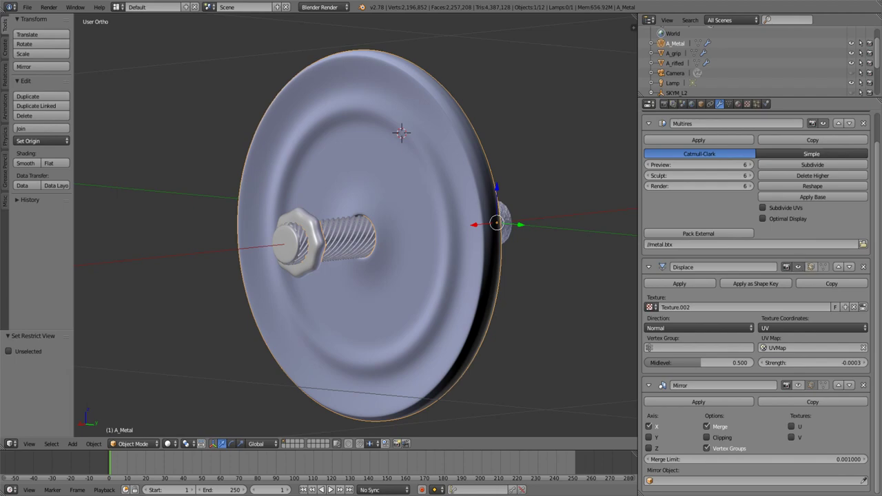
scroll(359, 228, "up", 3)
middle_click_drag(358, 227, 303, 228)
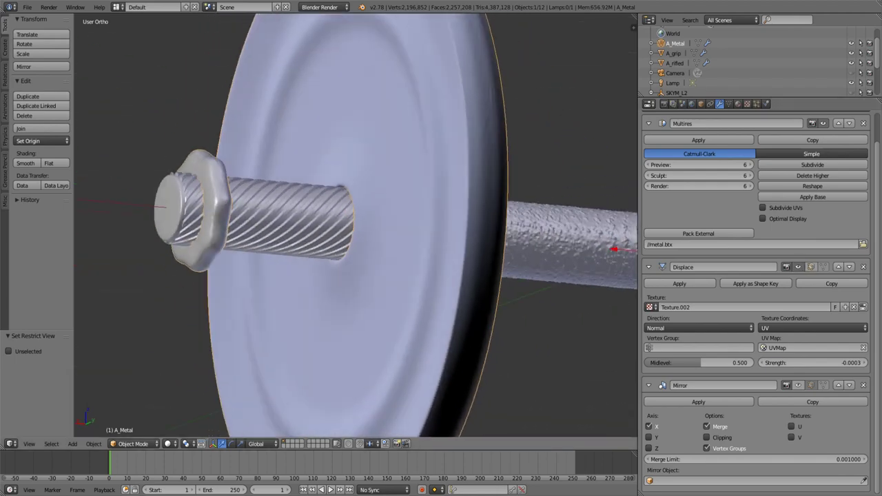
mouse_move(359, 227)
middle_mouse_down()
mouse_move(482, 227)
mouse_move(427, 228)
middle_mouse_up()
scroll(358, 228, "down", 3)
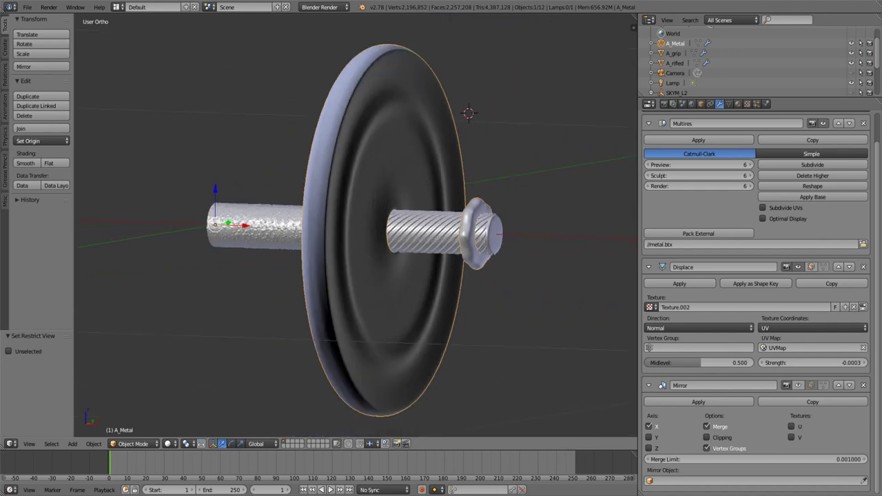
left_click_drag(639, 276, 596, 275)
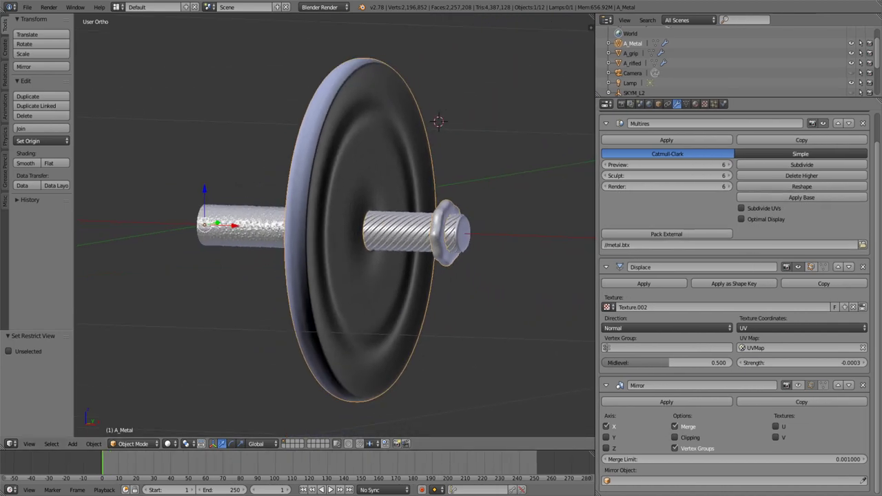
Step: Assign the disc material to the entire A_Metal mesh in Edit Mode
left_click(694, 104)
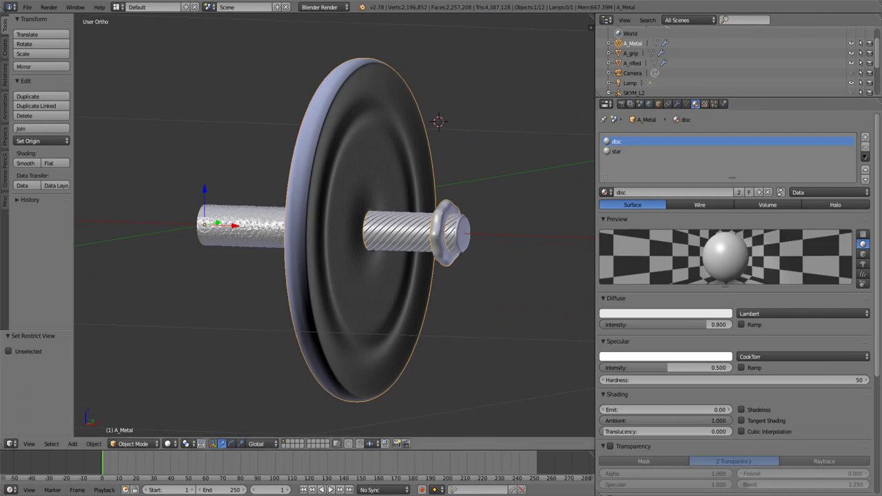
scroll(334, 228, "up", 1)
scroll(334, 228, "up", 1)
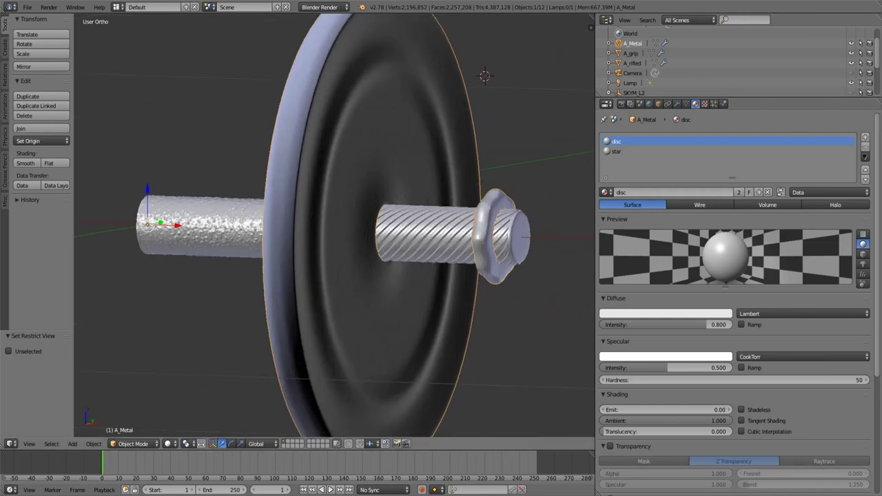
key("Tab")
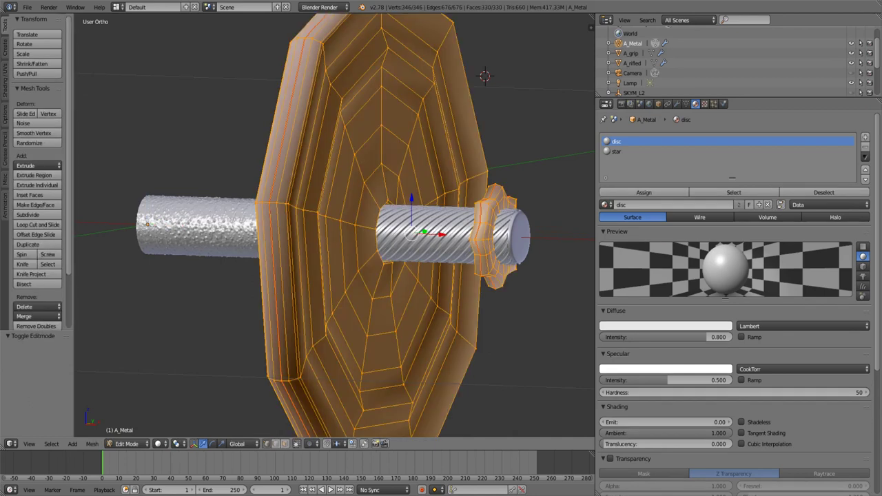
left_click(643, 192)
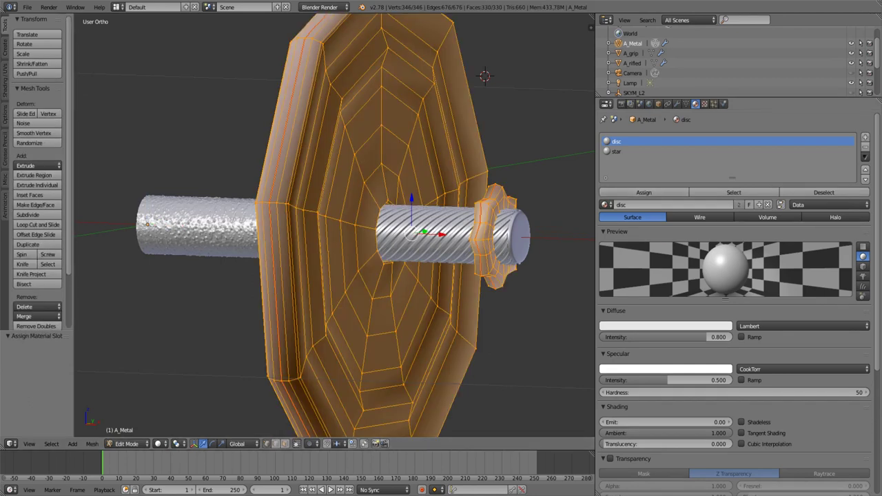
key("Tab")
Step: Remove the unused star material slot from A_Metal
left_click(616, 151)
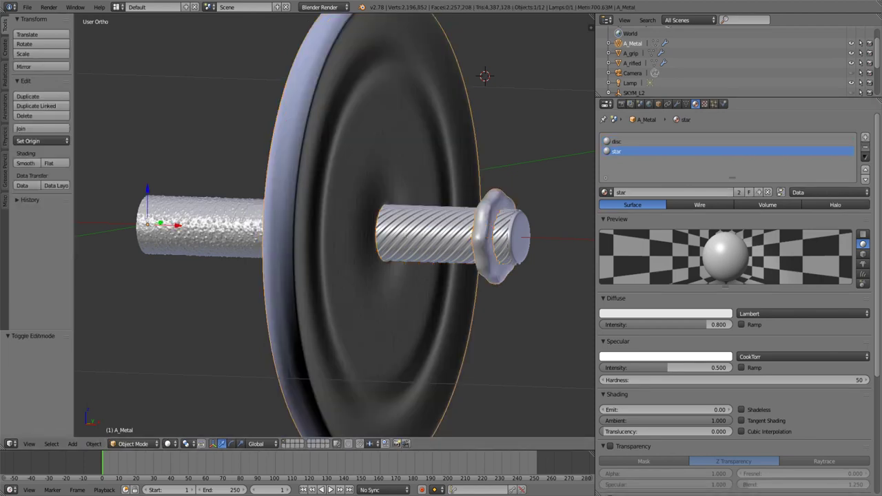
left_click(865, 146)
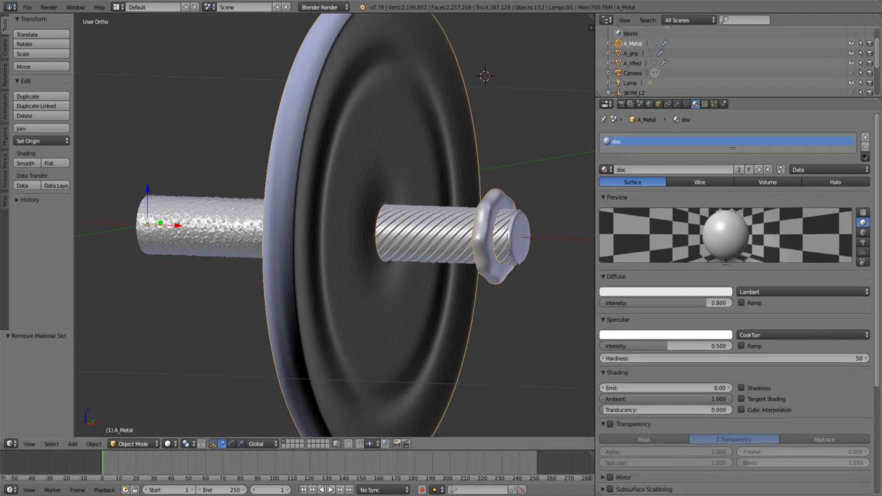
scroll(334, 228, "down", 3)
Step: Switch the render engine to Cycles and make a new bottom area an Image Editor
left_click(324, 7)
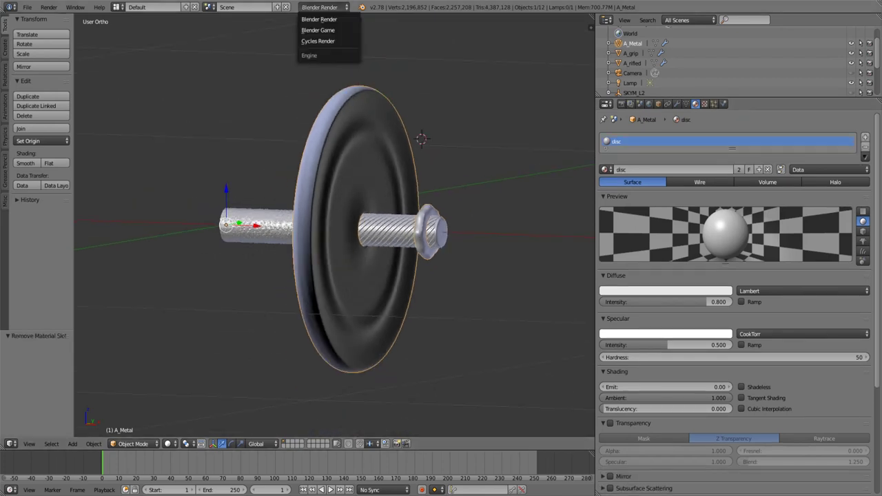
left_click(328, 40)
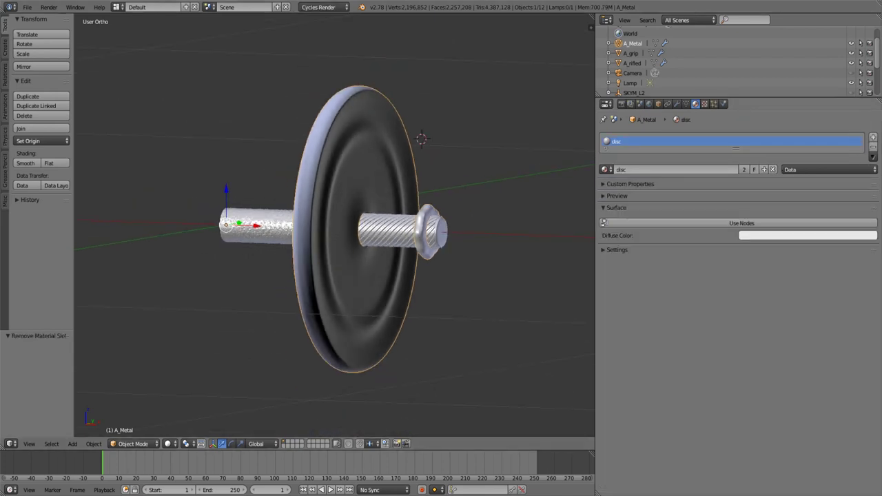
left_click_drag(598, 100, 635, 100)
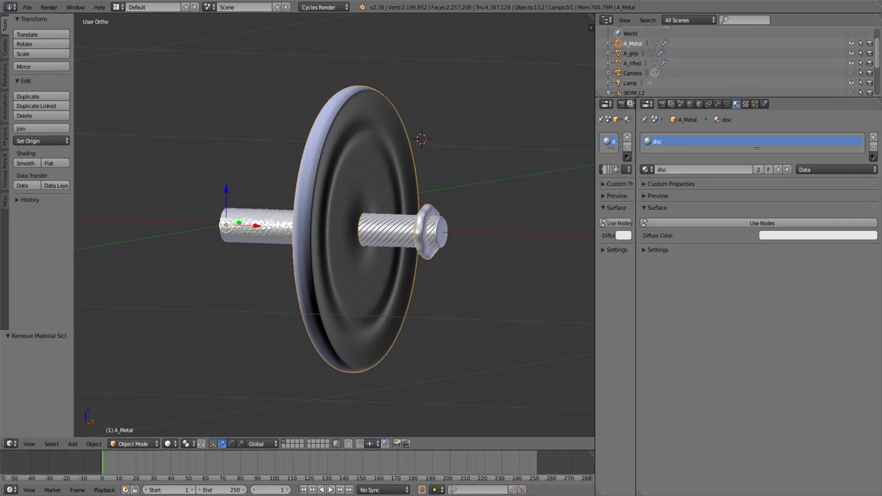
left_click_drag(638, 492, 619, 296)
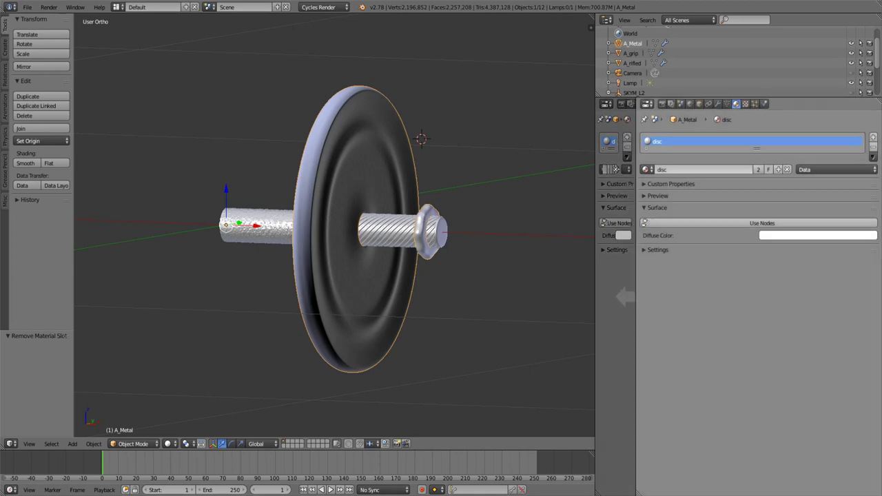
left_click_drag(879, 493, 879, 341)
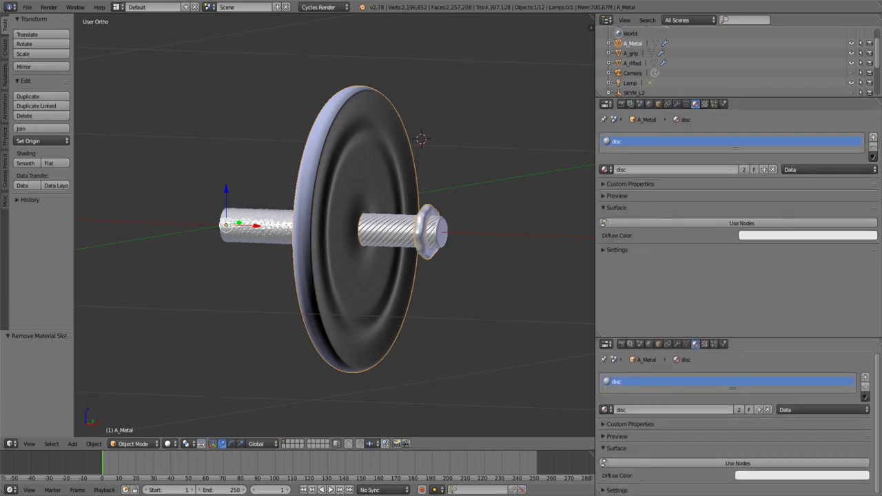
left_click(606, 343)
left_click(632, 268)
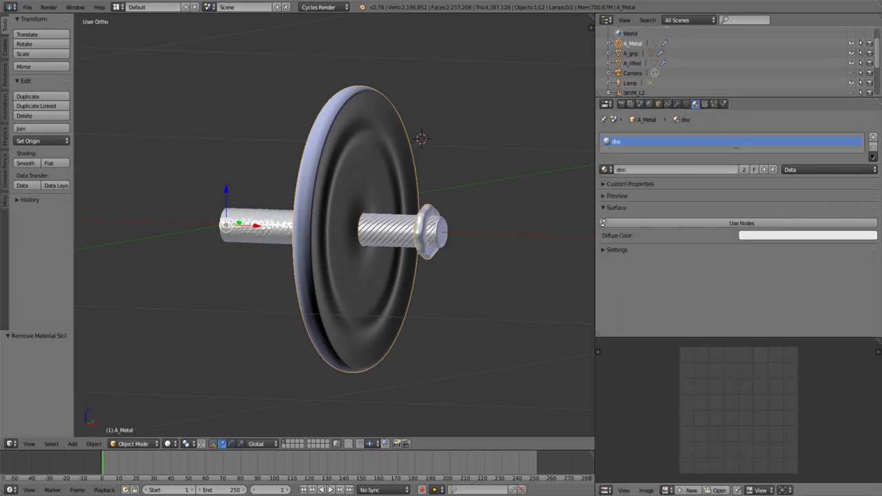
Step: Create a blank 2048×2048 image named METAL_N
left_click(691, 490)
double_click(719, 418)
type("2048")
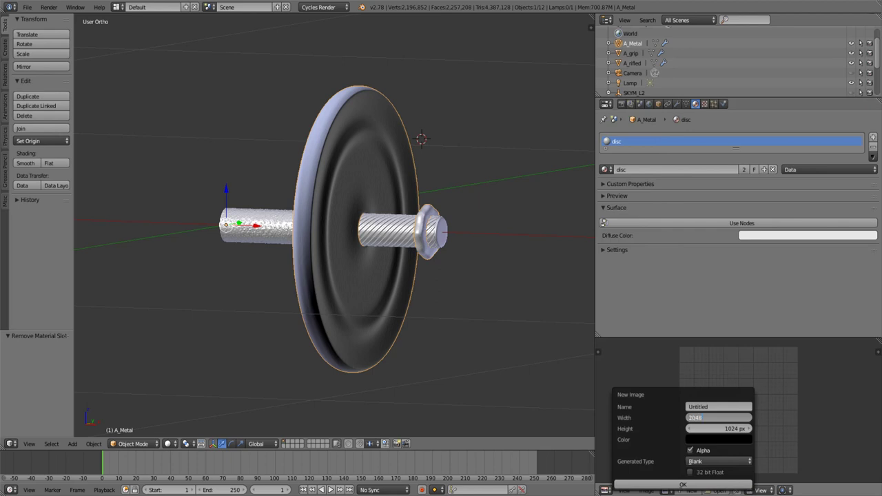
key("Tab")
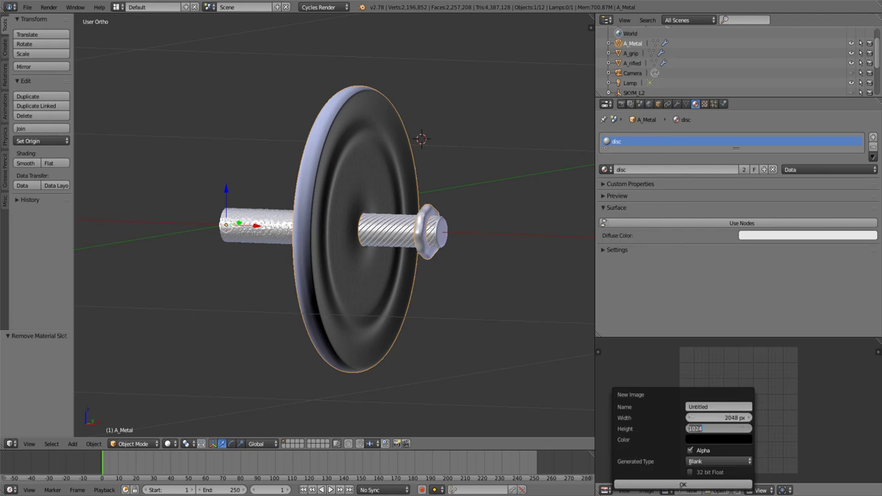
type("2048")
key("Tab")
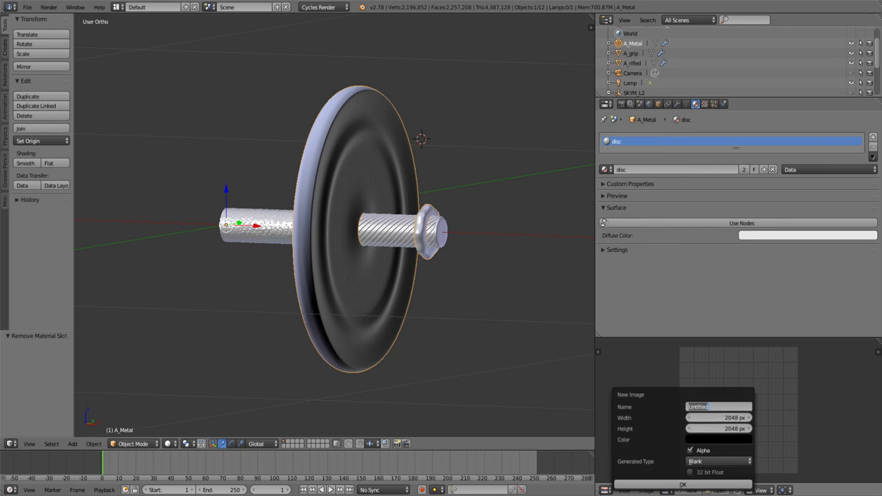
type("METAL")
type("_N")
left_click(682, 484)
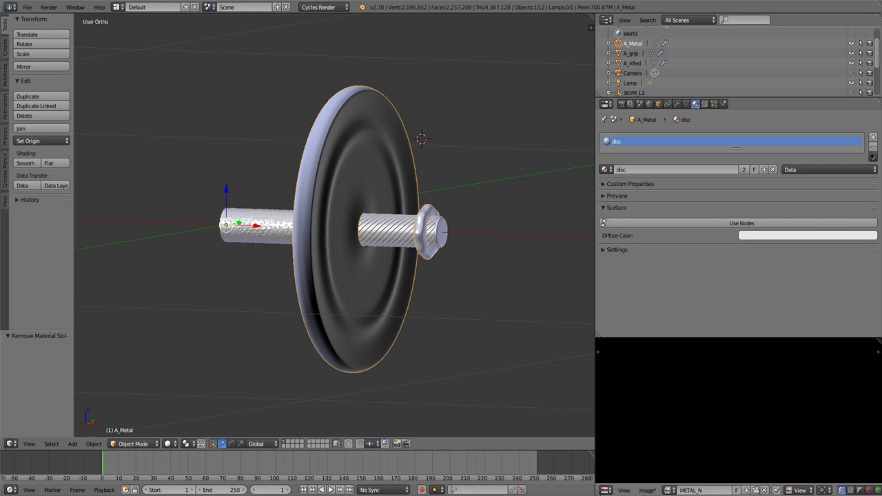
scroll(738, 410, "down", 2)
scroll(739, 410, "down", 2)
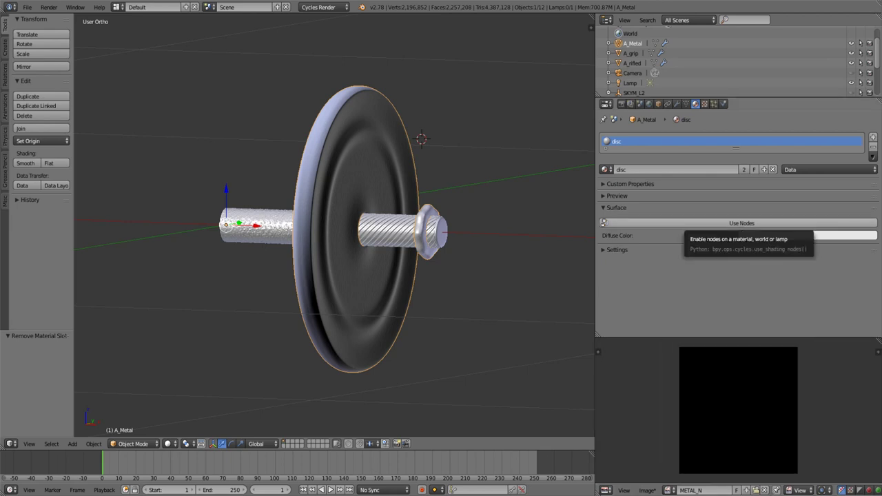
Step: Create two more blank images named RIFLED_N and GRIP_N
left_click(746, 490)
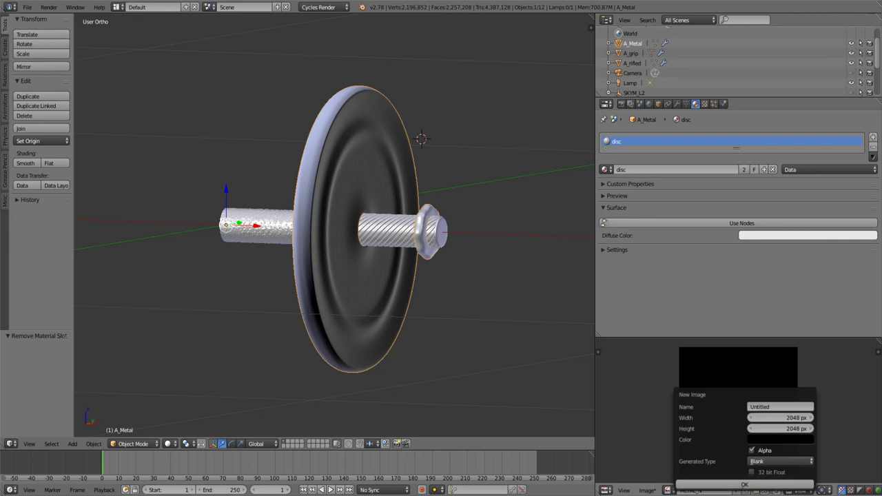
type("d")
type("IFLED")
type("_N")
left_click(744, 484)
left_click(747, 490)
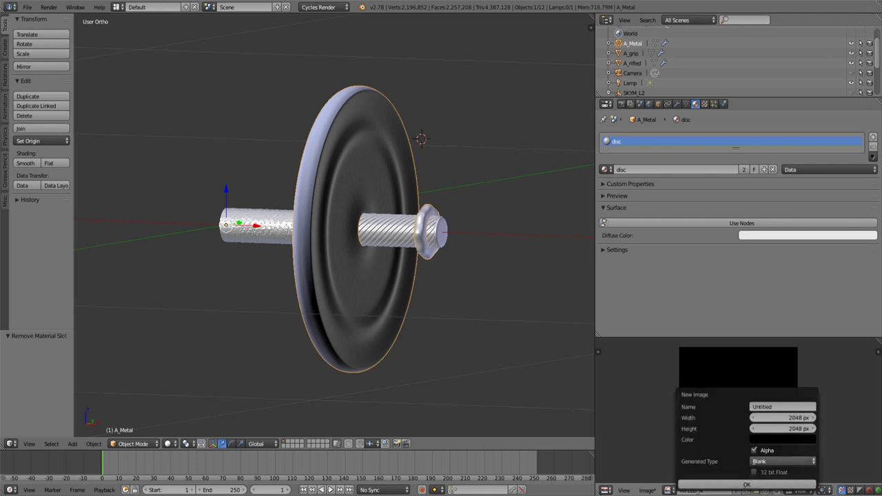
type("GRIP")
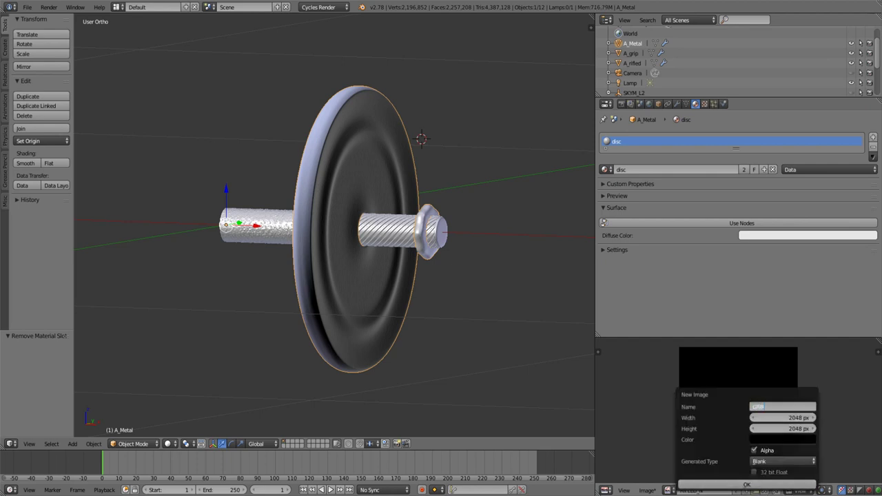
type("_N")
key("Return")
left_click(747, 485)
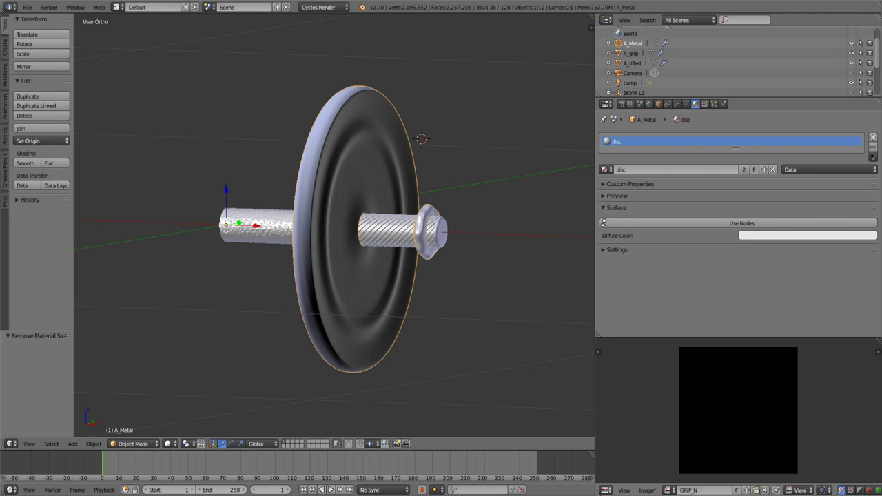
scroll(738, 410, "down", 1)
Step: Turn the image area into the Node Editor and set viewport shading to Texture
left_click(604, 490)
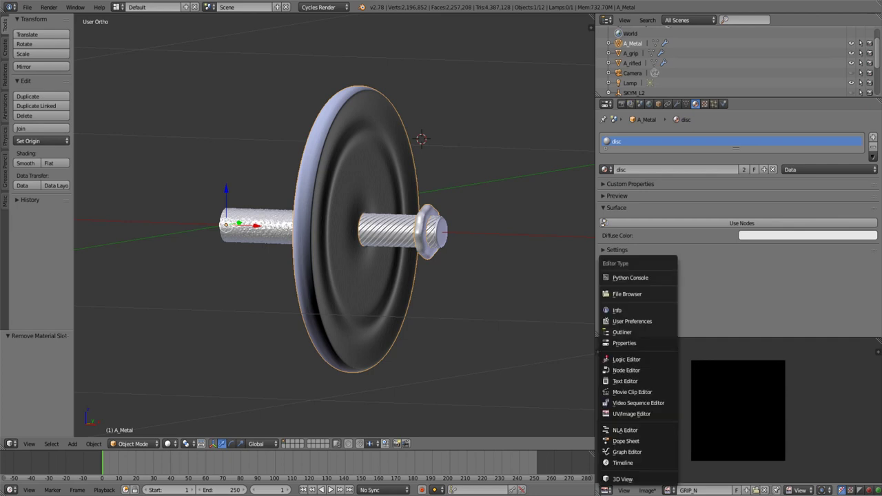
left_click(627, 370)
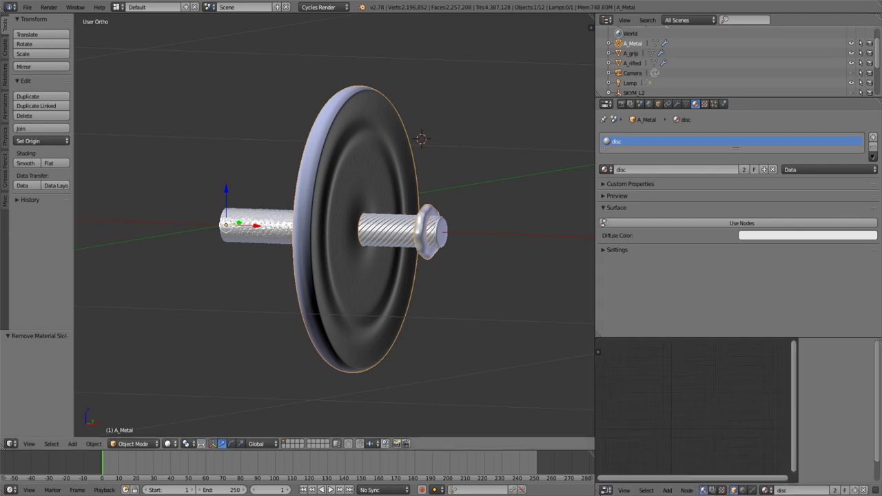
left_click(169, 443)
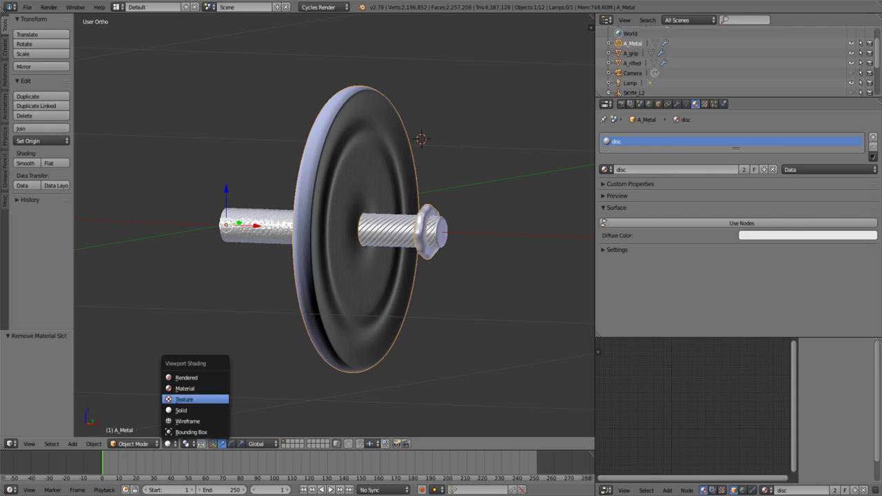
left_click(184, 399)
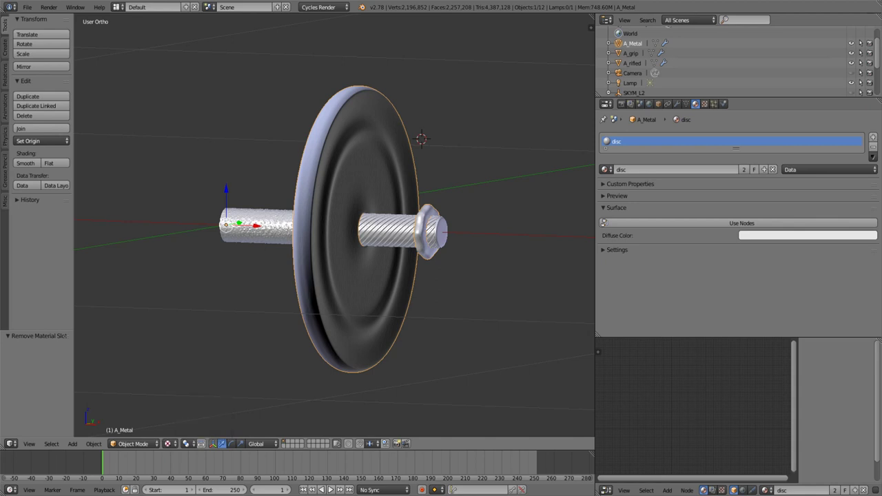
Step: Enable nodes on the disc material and link a METAL_N Image Texture into Diffuse Color
left_click(742, 222)
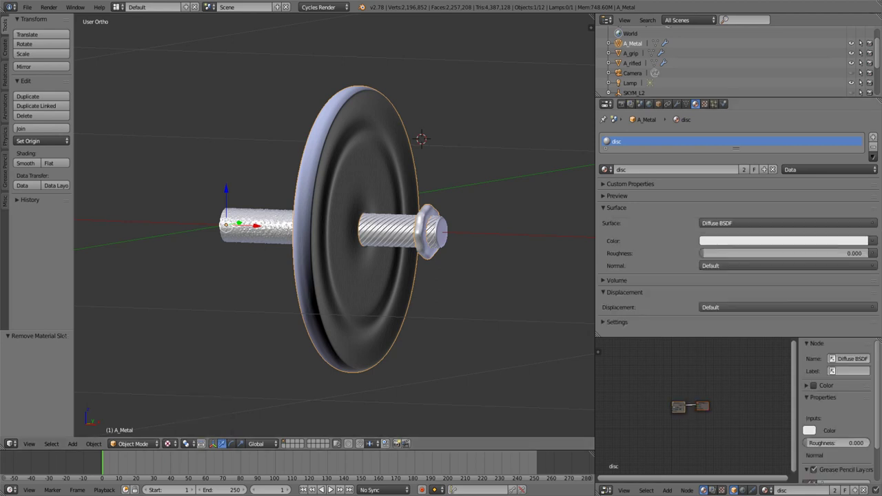
scroll(696, 407, "up", 2)
scroll(696, 407, "up", 2)
scroll(696, 407, "up", 1)
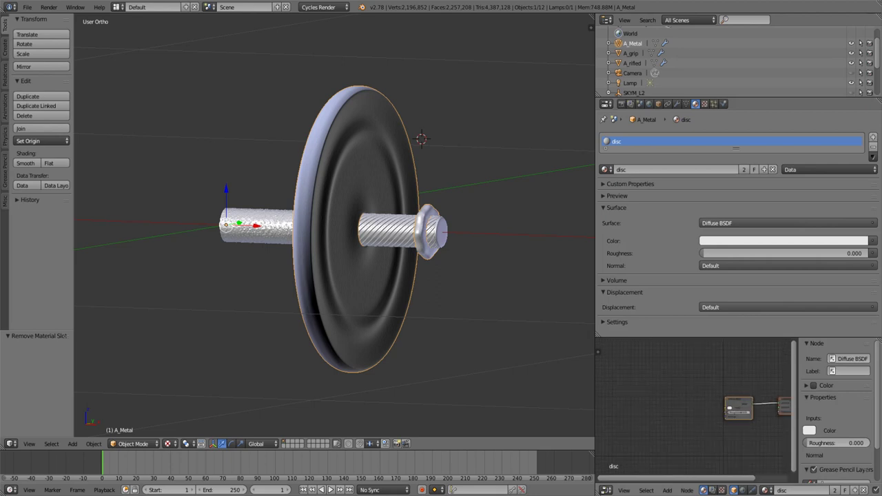
scroll(779, 408, "up", 2)
left_click(667, 490)
mouse_move(682, 439)
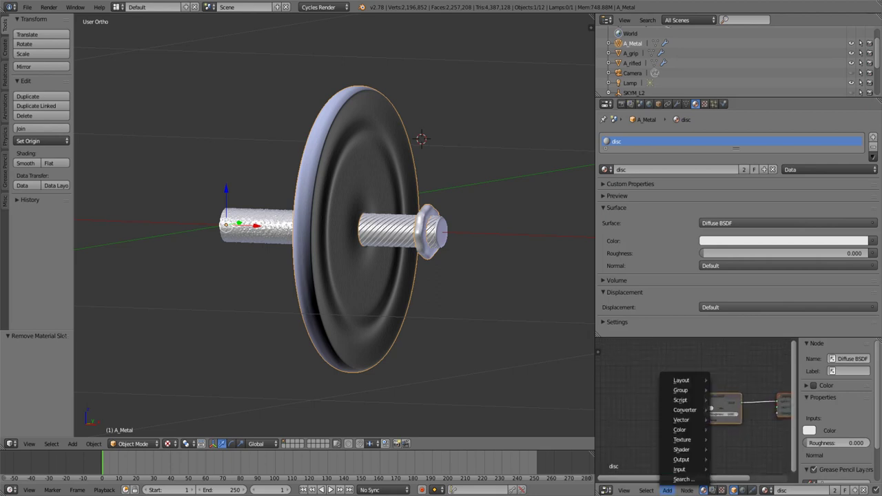
left_click(740, 363)
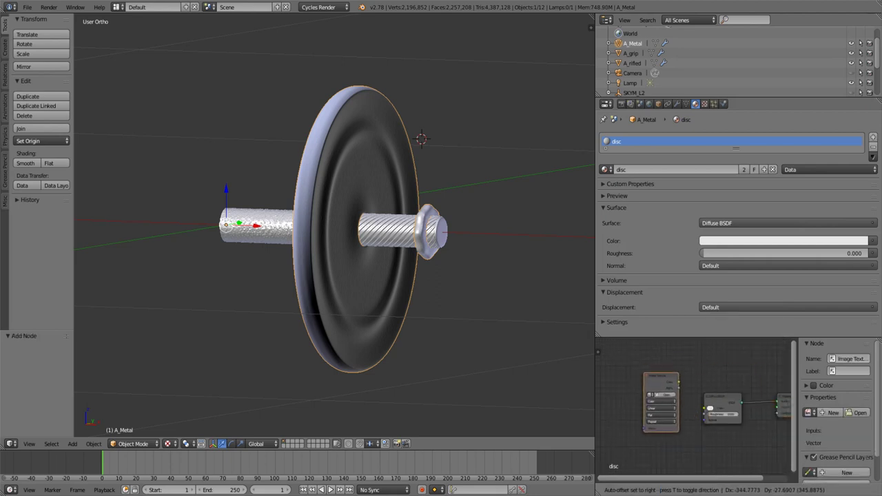
left_click(640, 399)
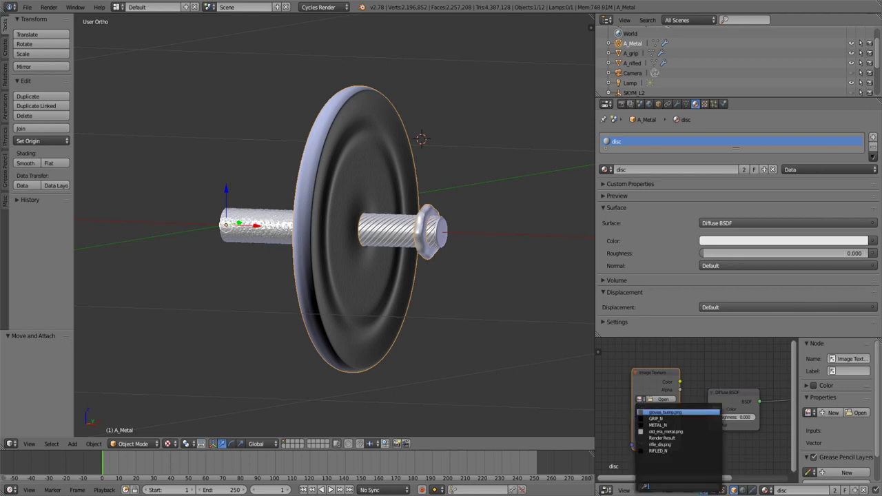
key("Down")
key("Down")
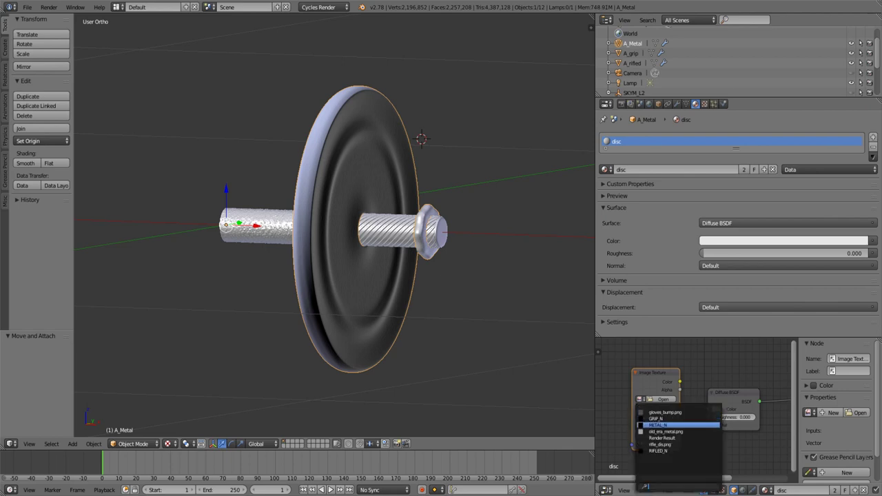
key("Return")
left_click_drag(679, 381, 708, 409)
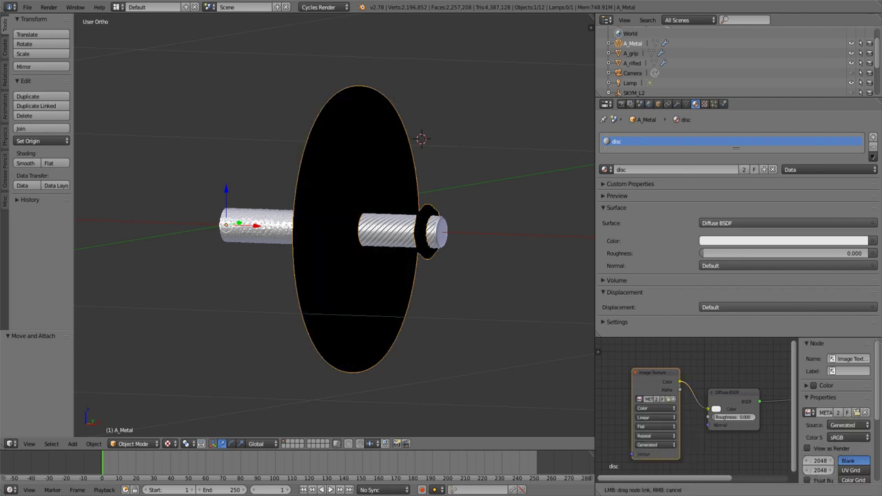
Step: Select A_rifled and link a RIFLED_N Image Texture into the rifle material's Diffuse Color
left_click(677, 103)
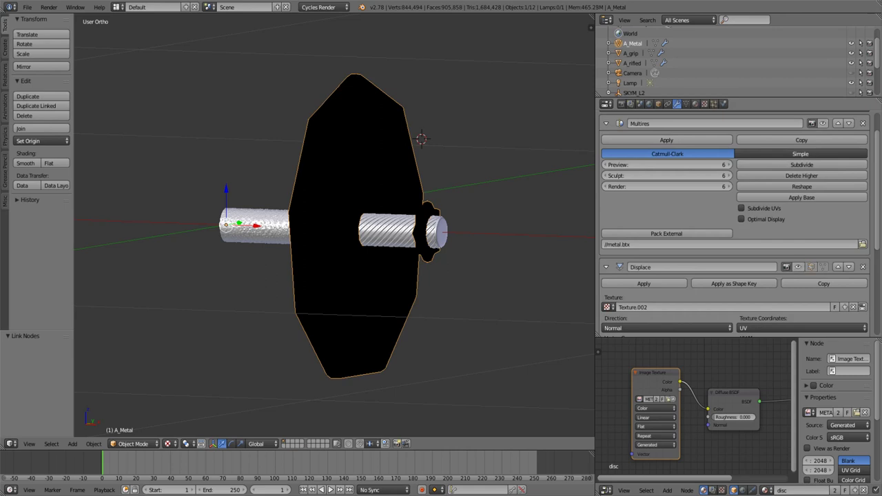
left_click(632, 63)
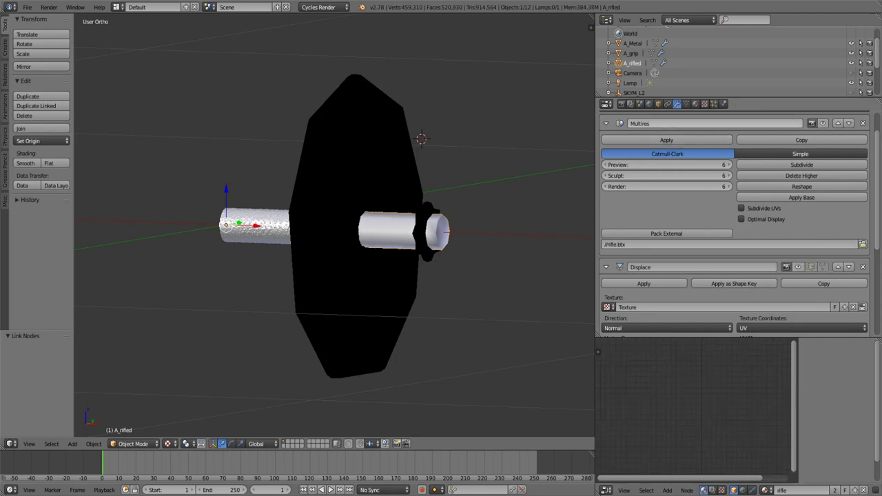
left_click(695, 104)
left_click(741, 223)
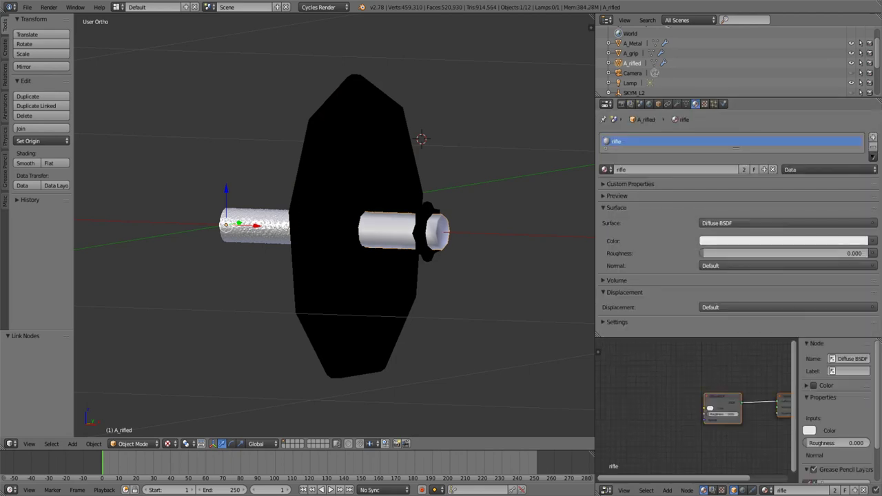
left_click(667, 490)
mouse_move(682, 440)
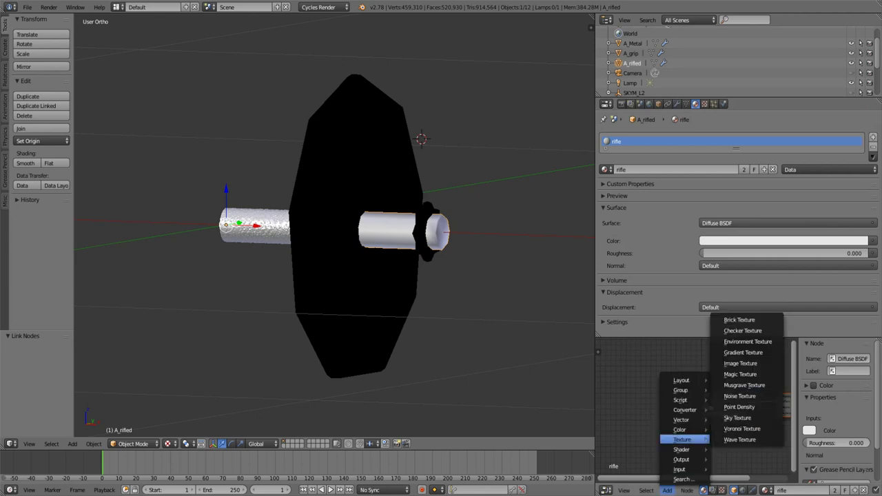
left_click(741, 363)
left_click(665, 407)
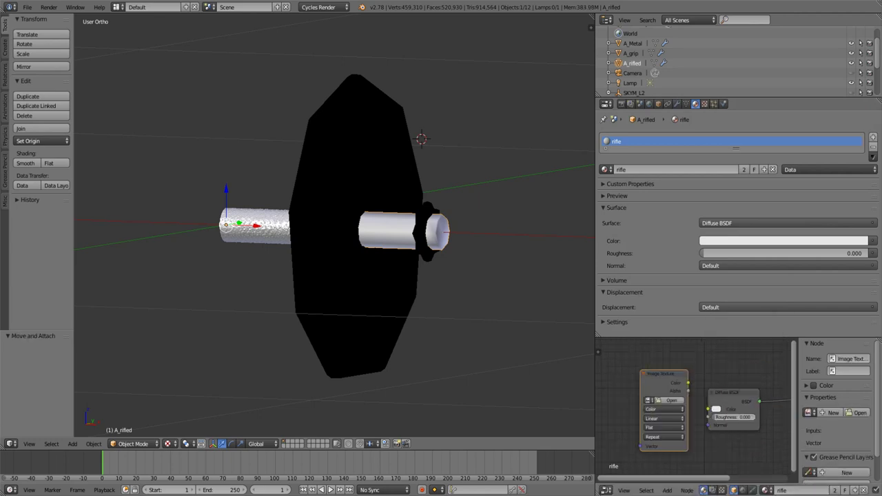
left_click(650, 400)
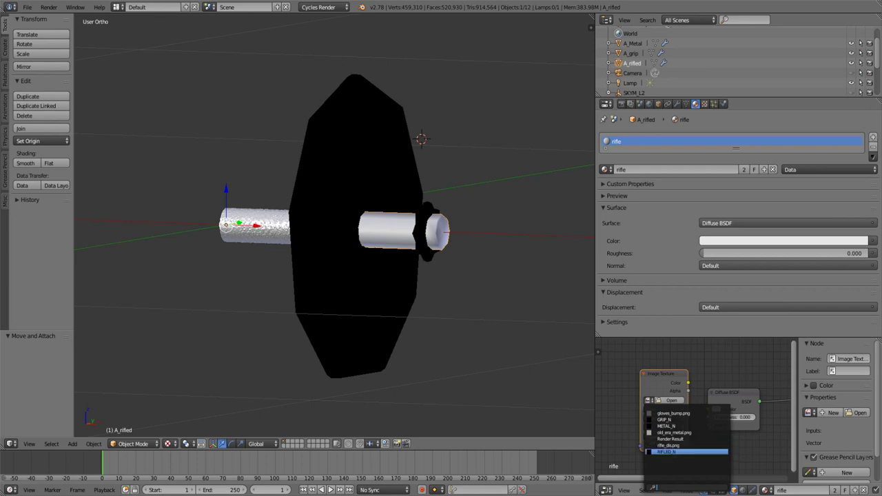
left_click(666, 451)
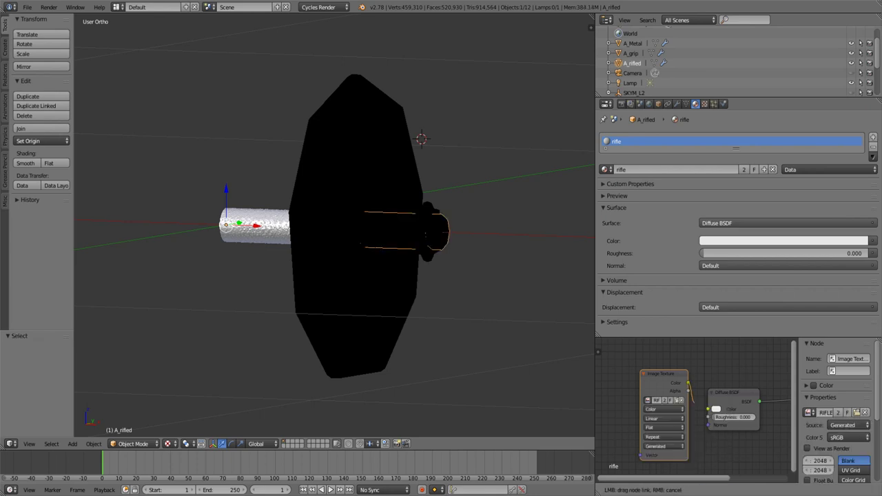
left_click_drag(688, 383, 707, 409)
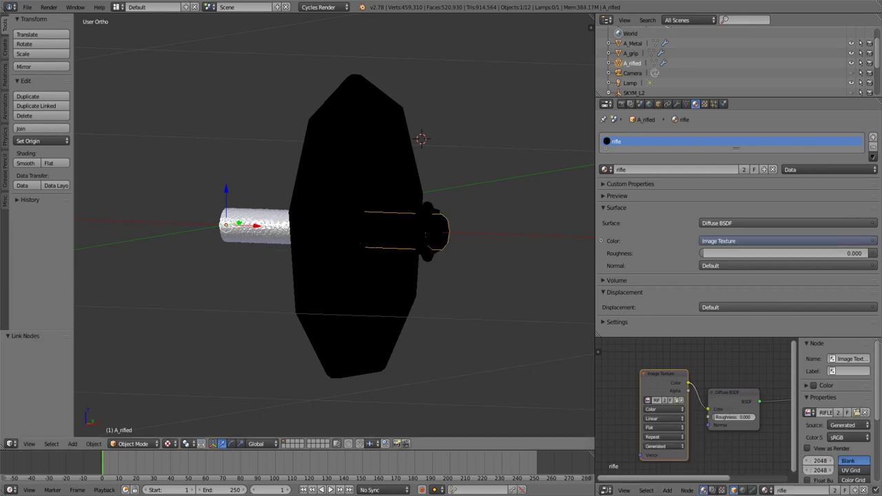
left_click(631, 53)
middle_click_drag(413, 172, 455, 172)
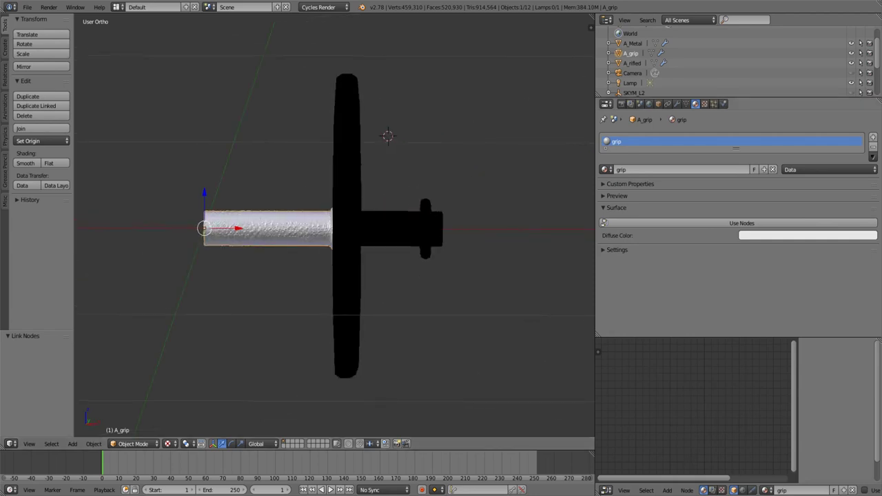
Step: Hide the grip's Multires detail and link a GRIP_N Image Texture into its Diffuse Color
left_click(677, 104)
left_click(822, 123)
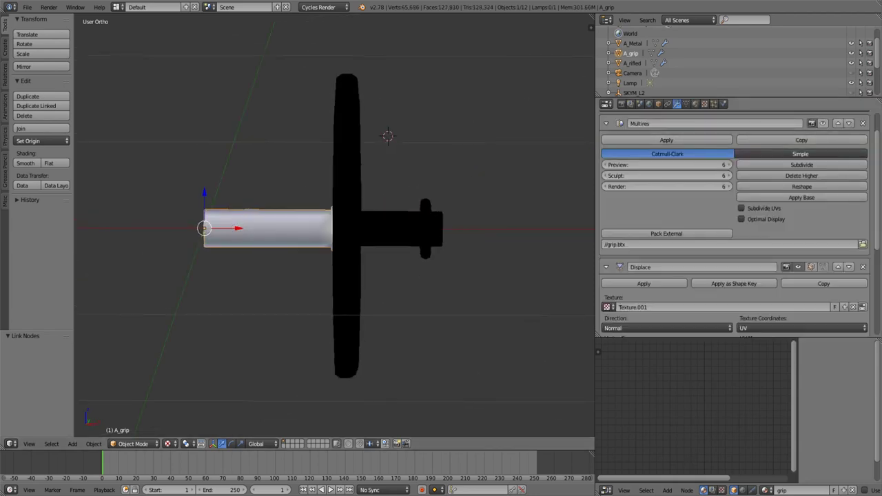
left_click(695, 103)
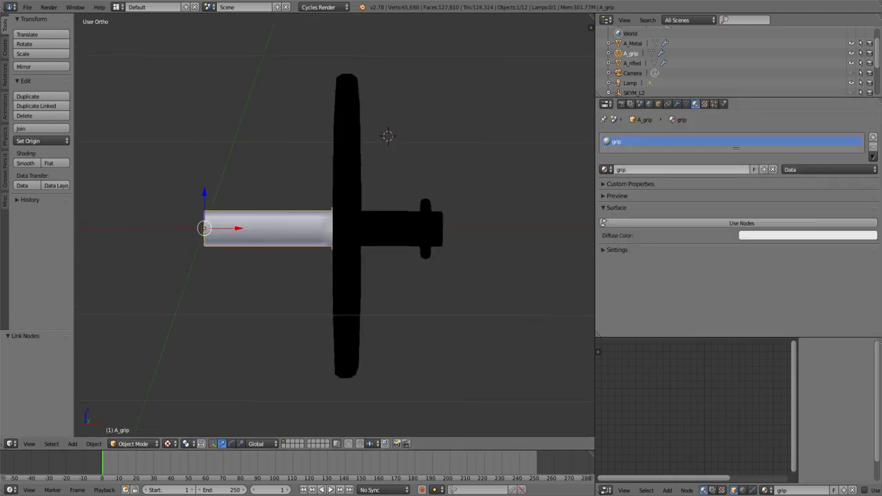
left_click(667, 490)
mouse_move(683, 438)
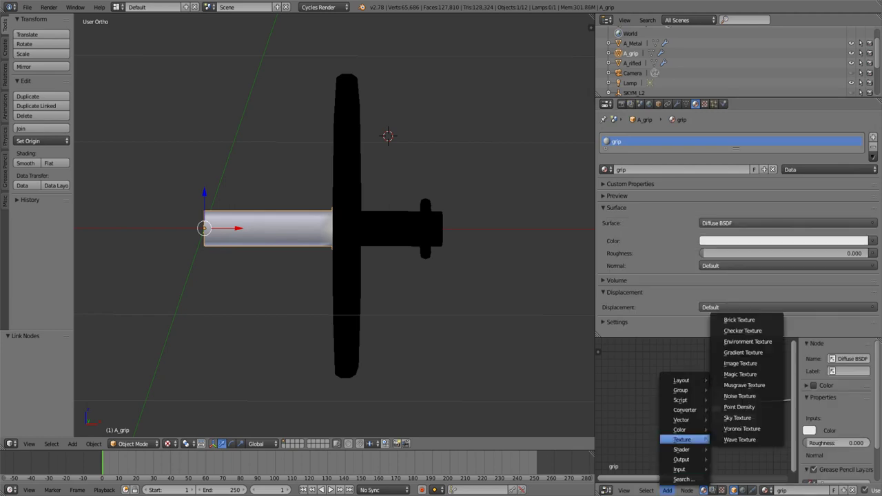
left_click(740, 363)
left_click(662, 386)
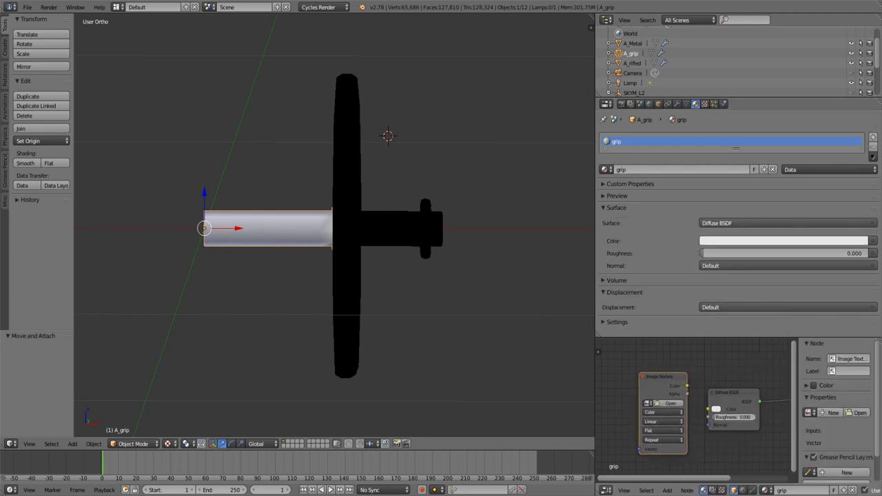
left_click(648, 403)
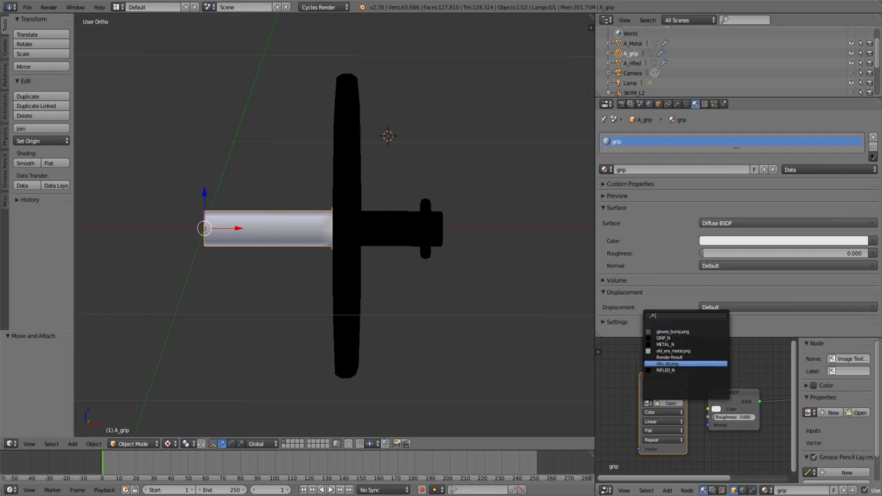
left_click(663, 337)
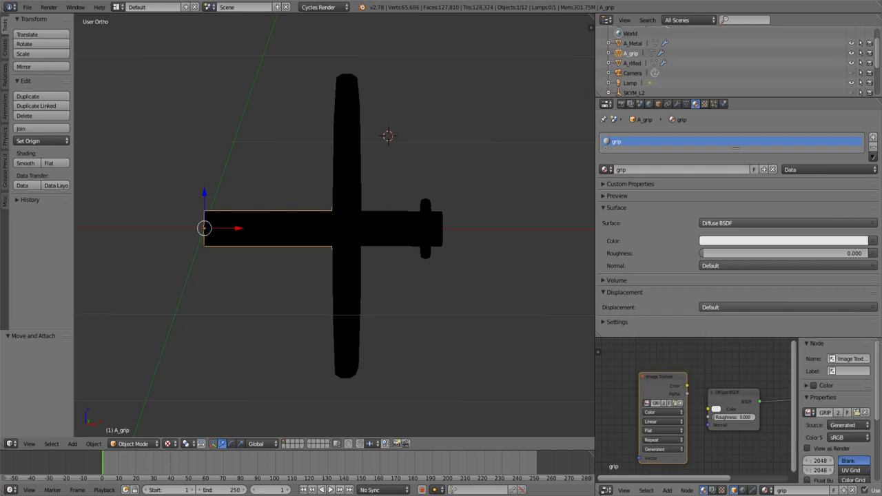
left_click_drag(687, 385, 708, 409)
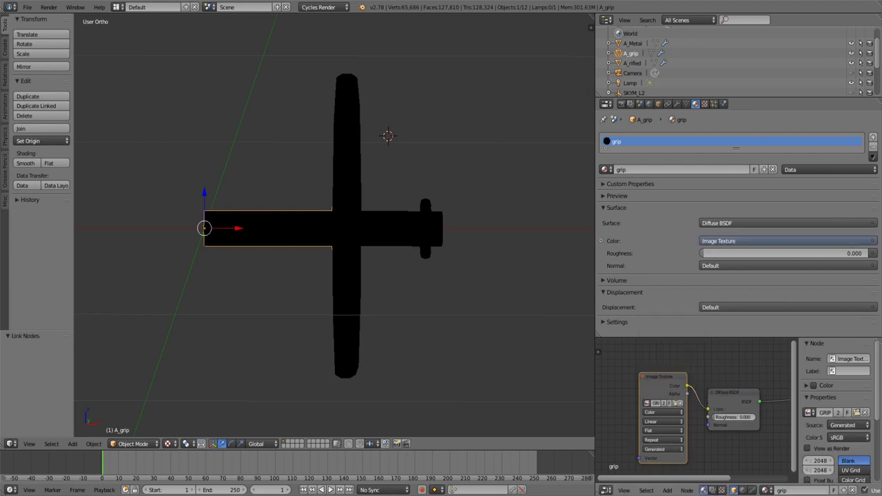
Step: Select A_rifled, tilt the view, then select A_Metal
left_click(631, 63)
middle_click_drag(386, 276, 427, 261)
left_click(632, 43)
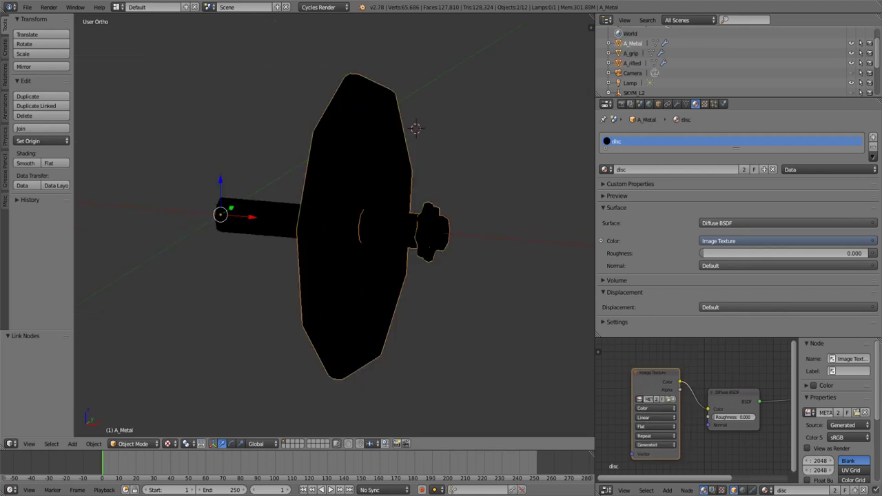
Step: Select A_grip and undo an accidental Ctrl+J join of the parts
left_click(630, 53)
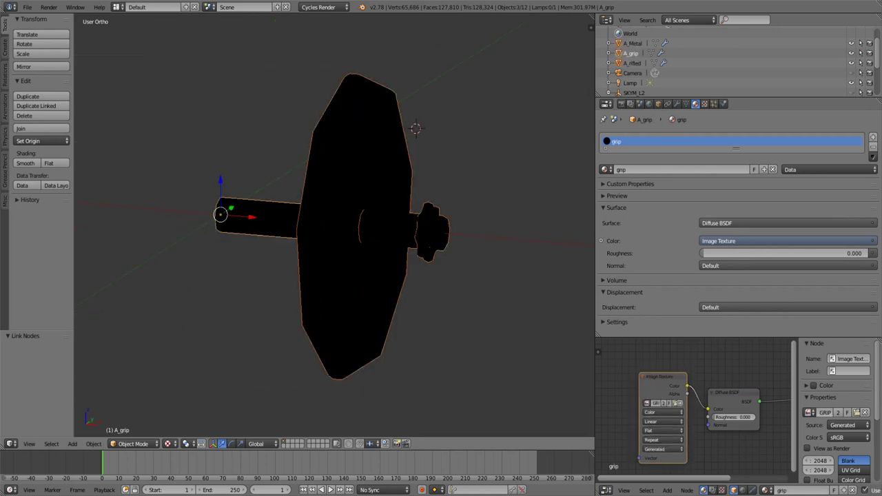
key("ctrl+j")
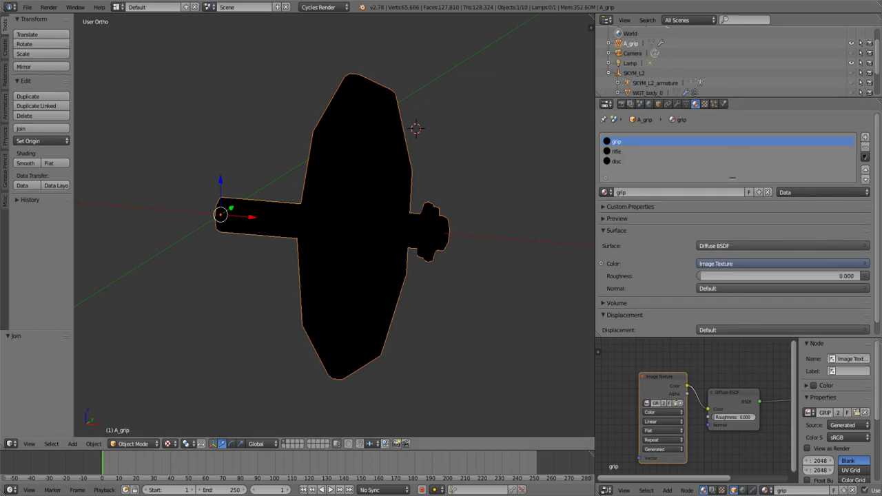
key("ctrl+z")
key("ctrl+z")
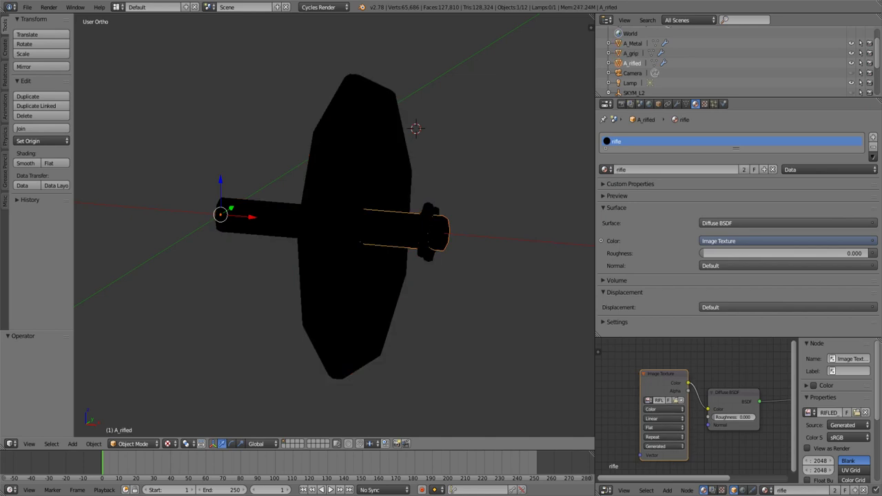
Step: Make A_grip the active object and switch the node area back to the Image Editor
left_click(677, 103)
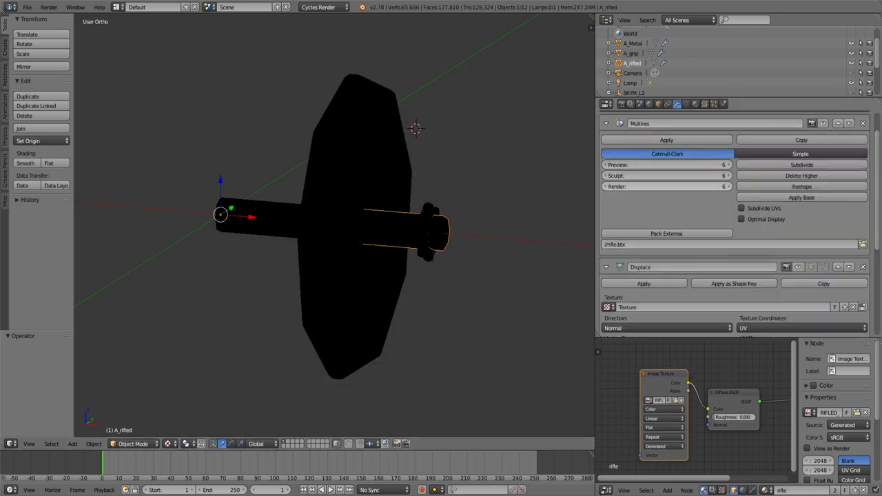
scroll(668, 186, "down", 1)
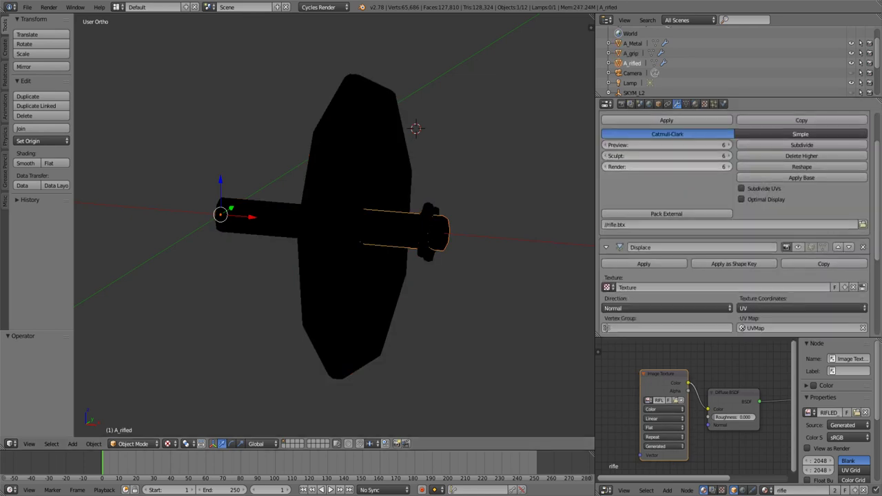
key("ctrl+z")
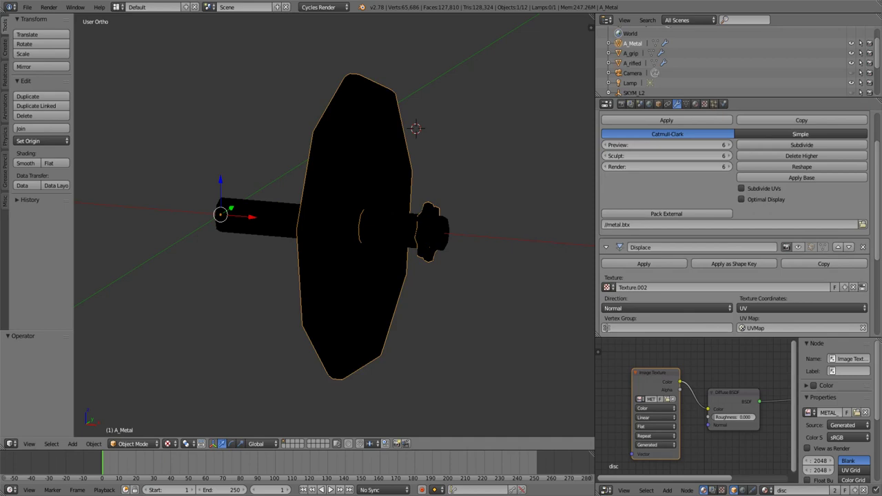
key("ctrl+z")
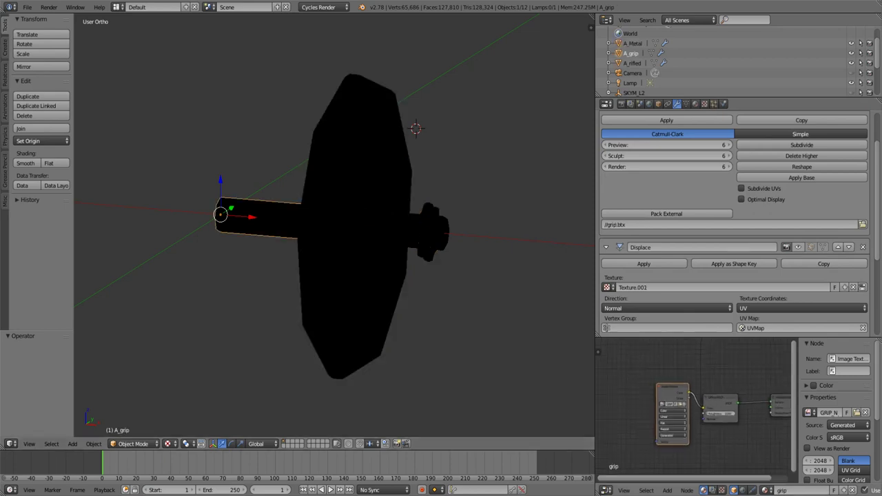
left_click(606, 490)
left_click(637, 413)
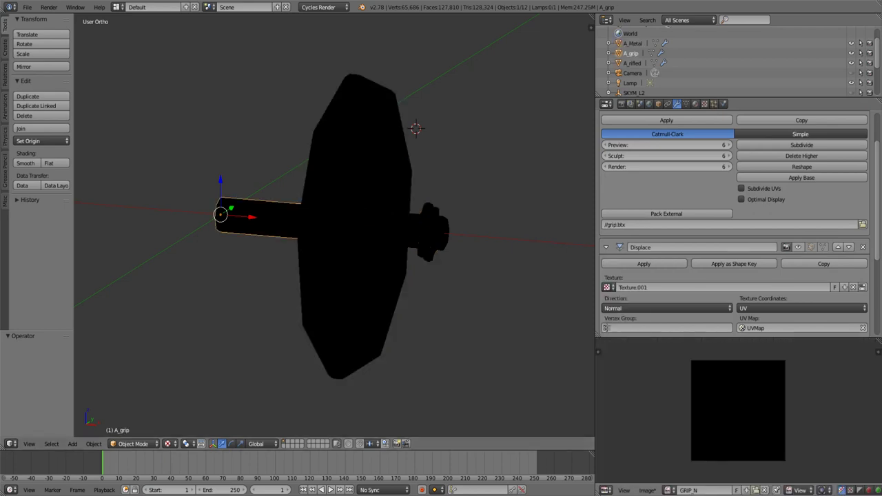
Step: In the Bake panel, set Bake Type to Normal with an 8 px margin
left_click(621, 103)
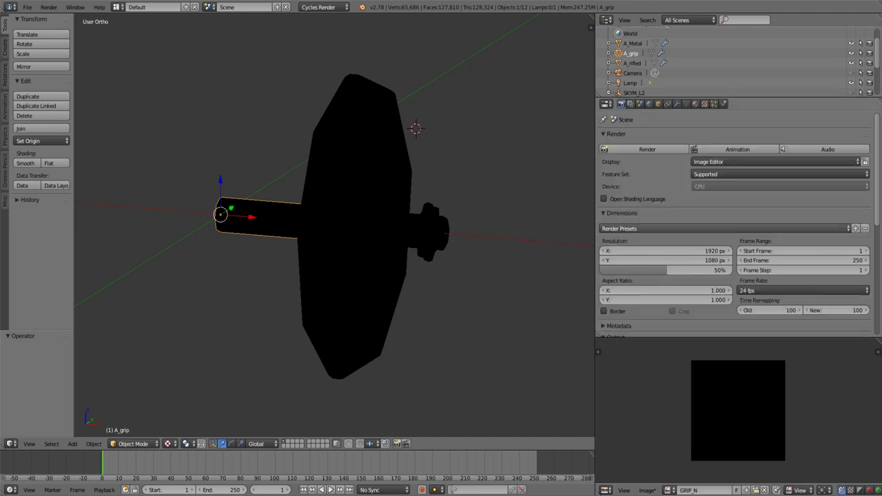
scroll(735, 220, "down", 4)
scroll(734, 220, "down", 5)
scroll(735, 220, "down", 2)
left_click(613, 332)
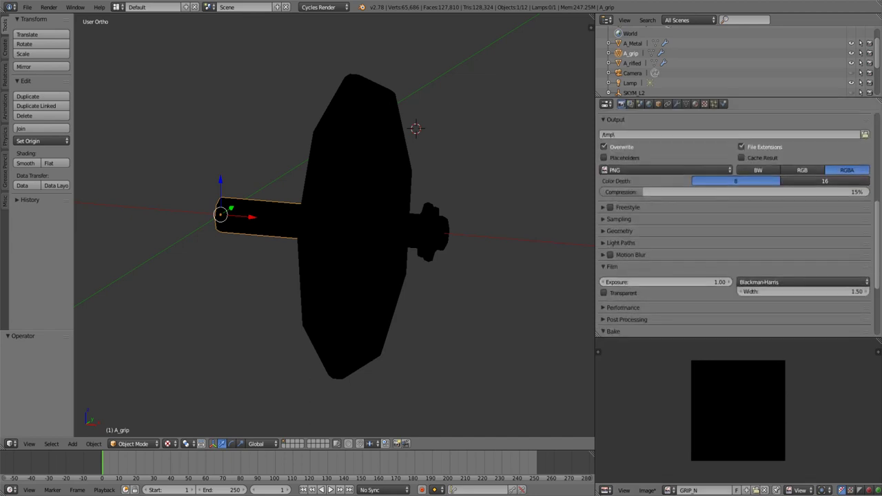
scroll(734, 276, "down", 3)
left_click(779, 260)
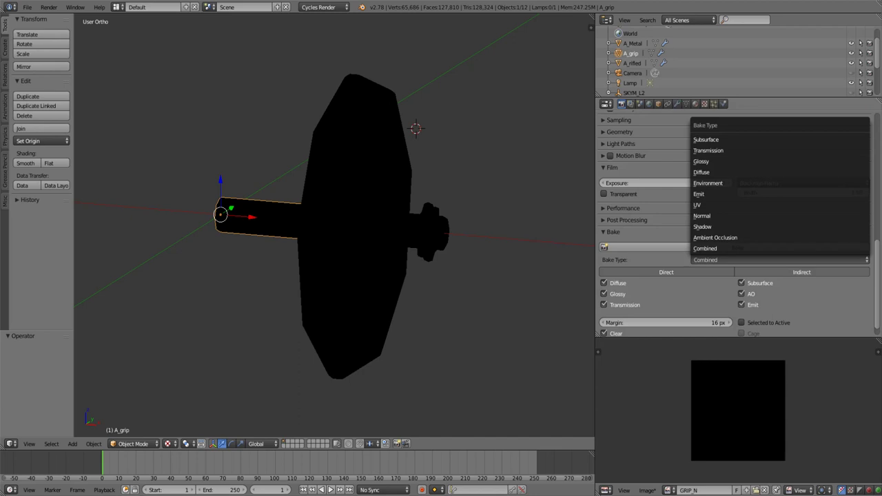
left_click(702, 216)
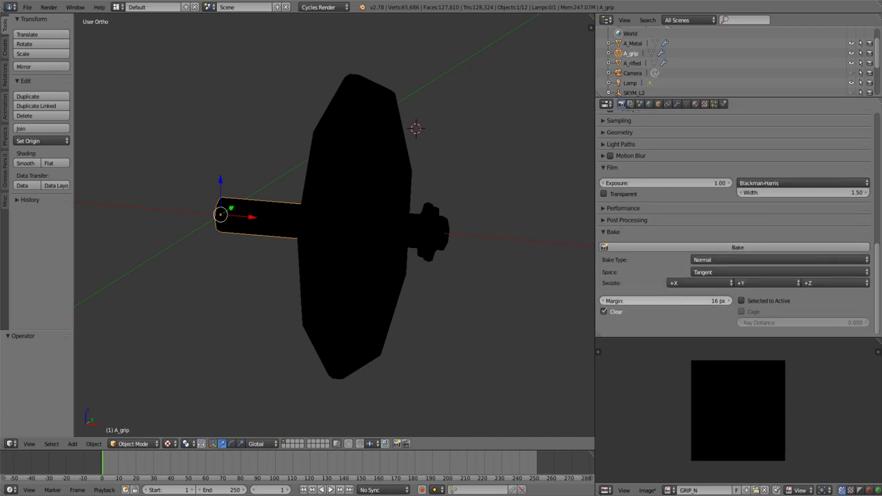
left_click(690, 301)
type("8")
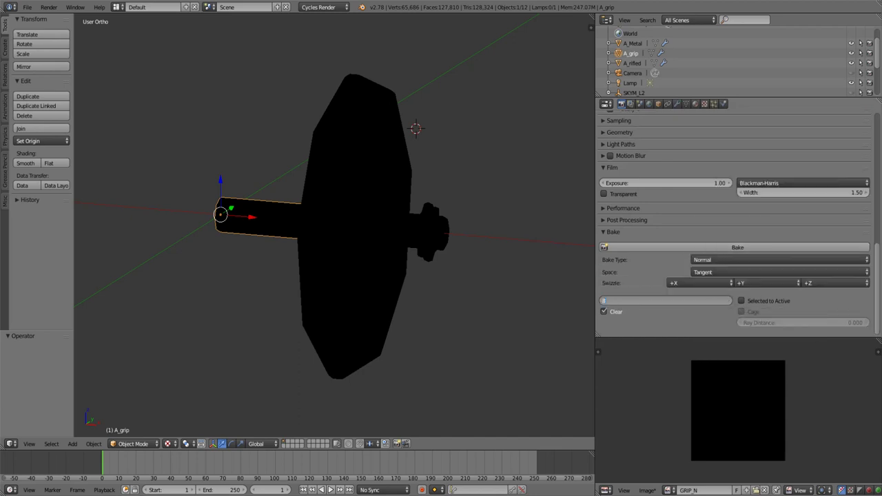
key("Return")
Step: Recheck the grip's modifier stack, then start the grip normal-map bake
key("KP_8")
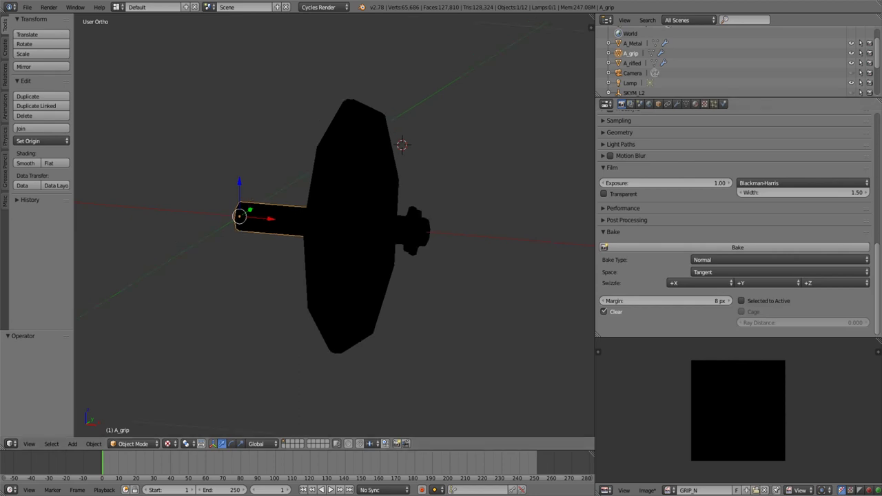
left_click(677, 103)
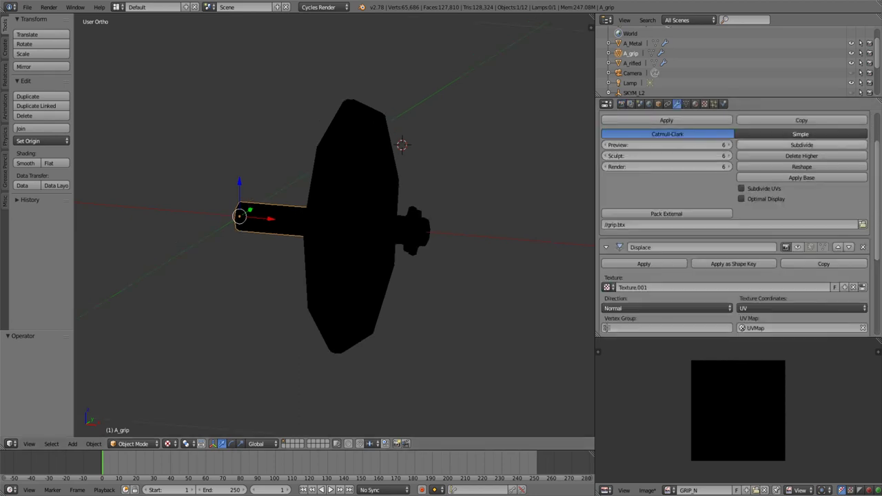
scroll(734, 207, "up", 2)
scroll(734, 207, "down", 4)
scroll(734, 207, "down", 2)
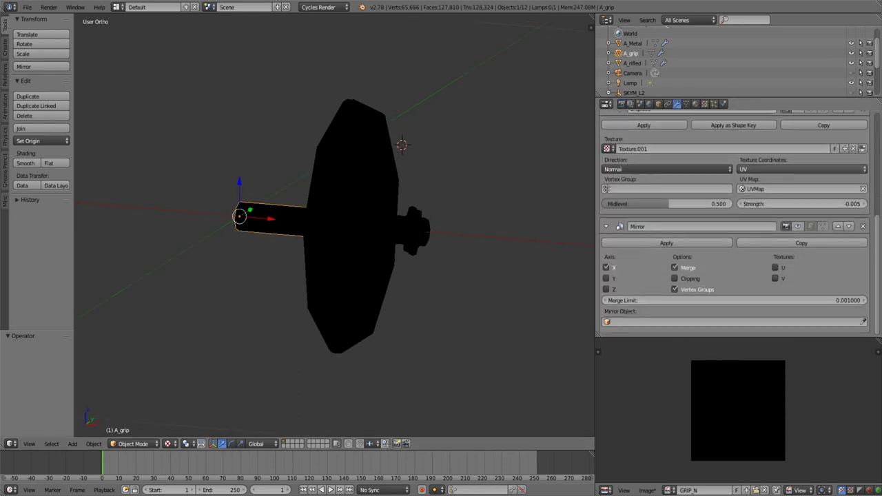
scroll(734, 207, "up", 4)
left_click(621, 103)
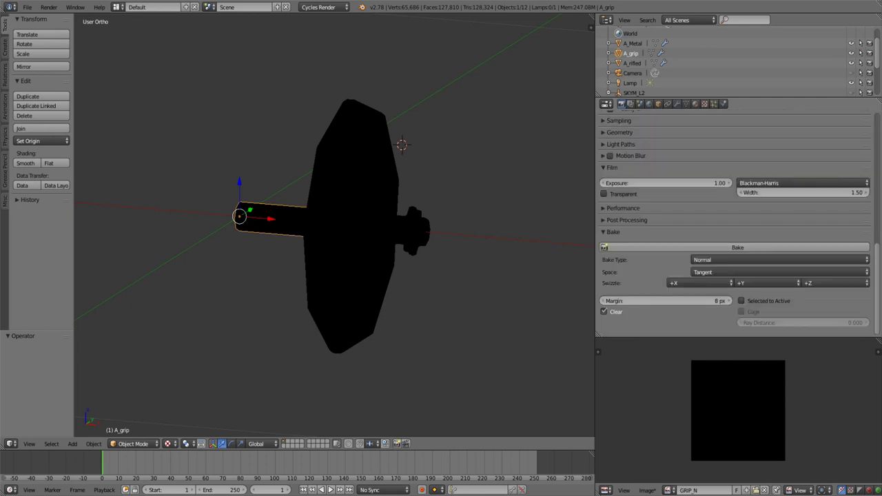
left_click(738, 247)
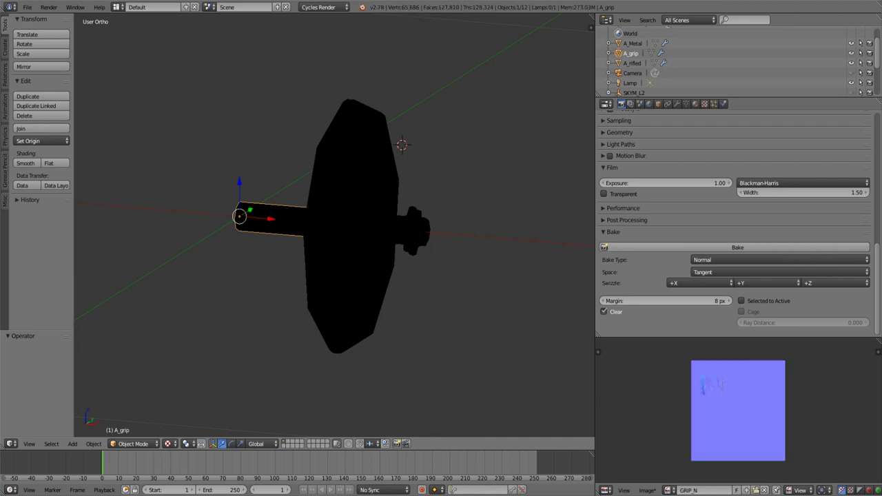
Step: Zoom into the baked GRIP_N normal map and orbit to a side view of the dumbbell
scroll(707, 386, "up", 2)
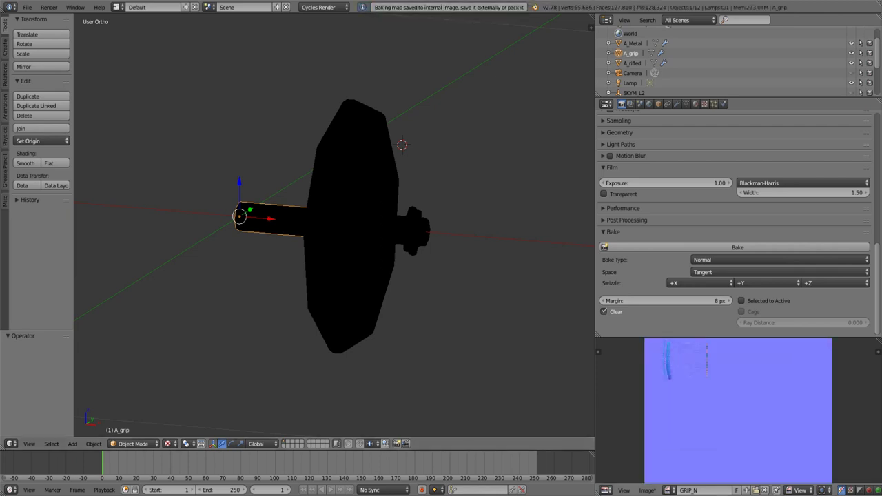
scroll(707, 386, "up", 2)
scroll(707, 386, "down", 2)
scroll(707, 386, "up", 1)
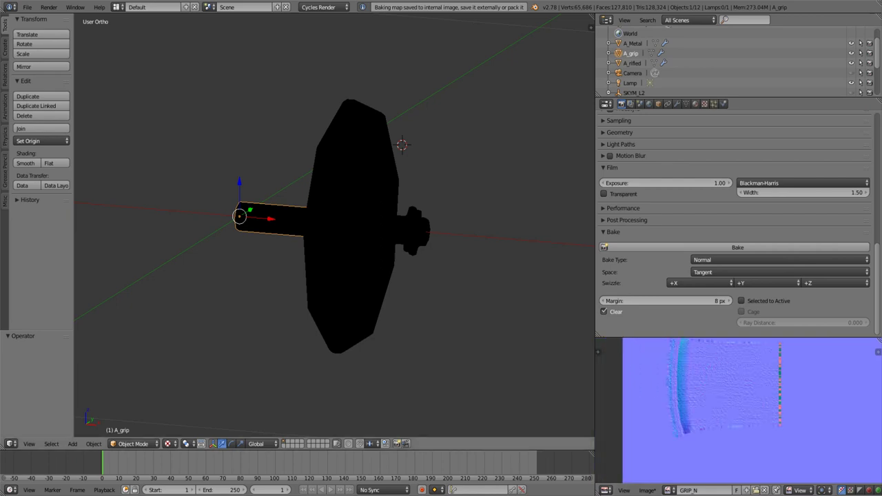
middle_click_drag(413, 275, 469, 276)
Step: Make A_Metal the active object and show its blank METAL_N image in the Image Editor
left_click(677, 103)
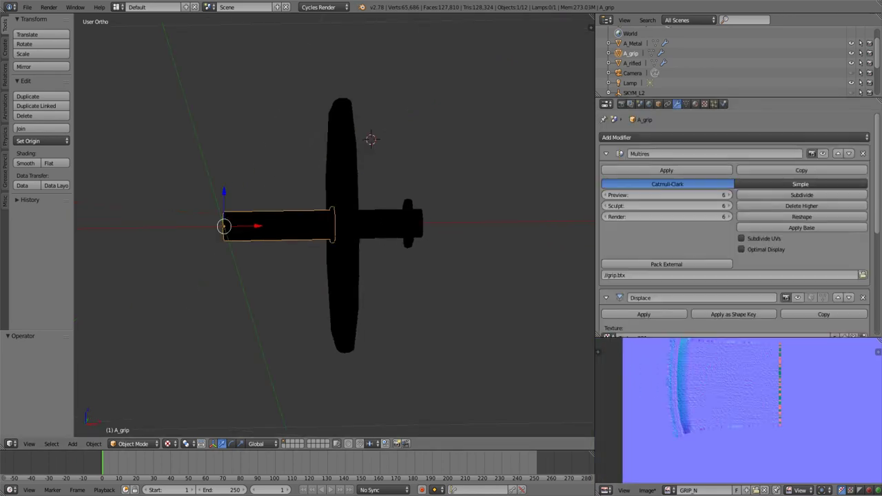
left_click(633, 43)
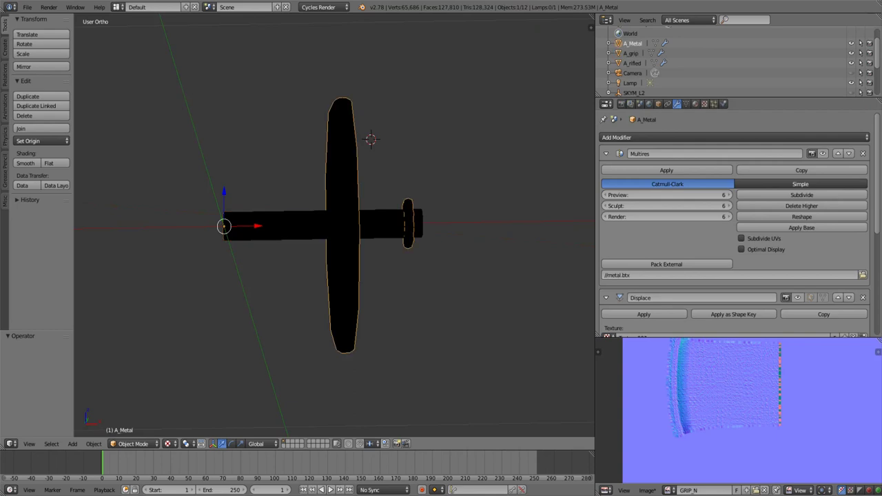
left_click(632, 63)
left_click(633, 42)
scroll(738, 410, "down", 3)
left_click(669, 490)
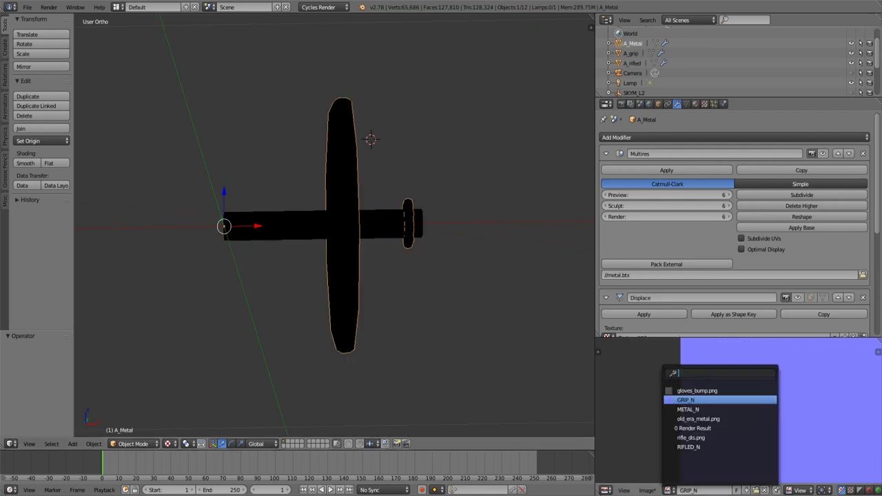
left_click(689, 407)
scroll(758, 414, "down", 3)
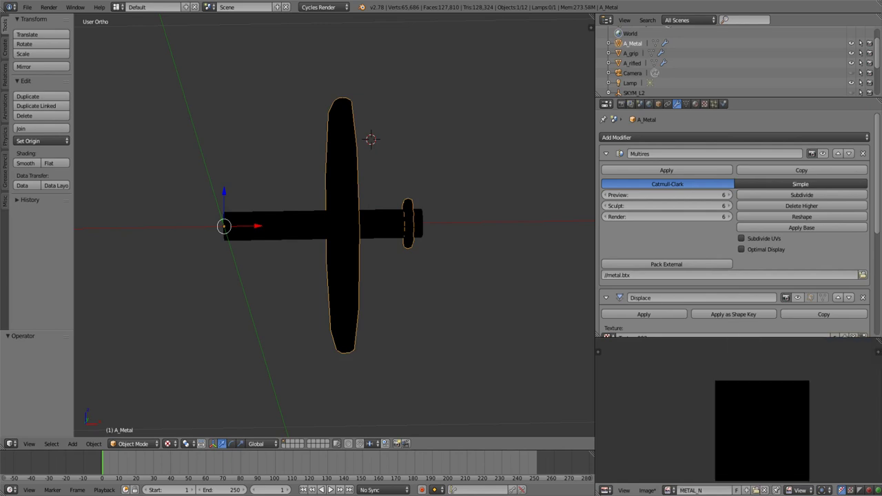
Step: Start baking A_Metal's normal map into METAL_N, which reports a circular dependency
middle_click_drag(414, 289, 441, 276)
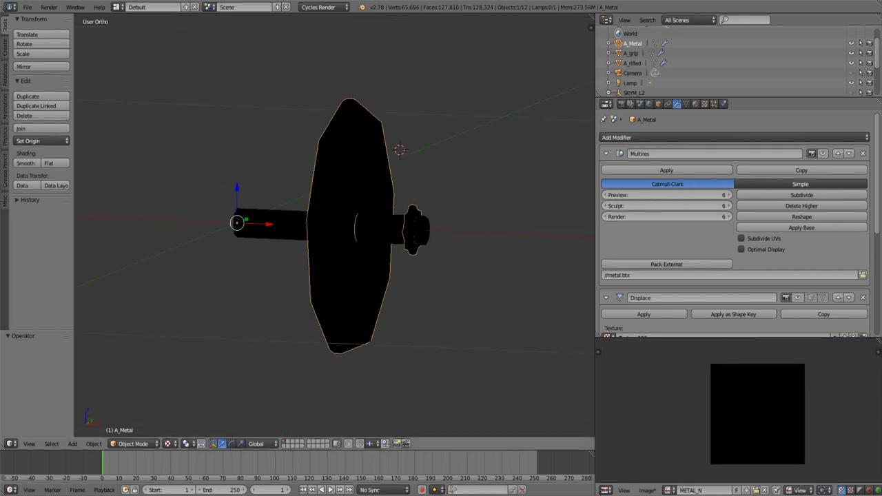
left_click(630, 53)
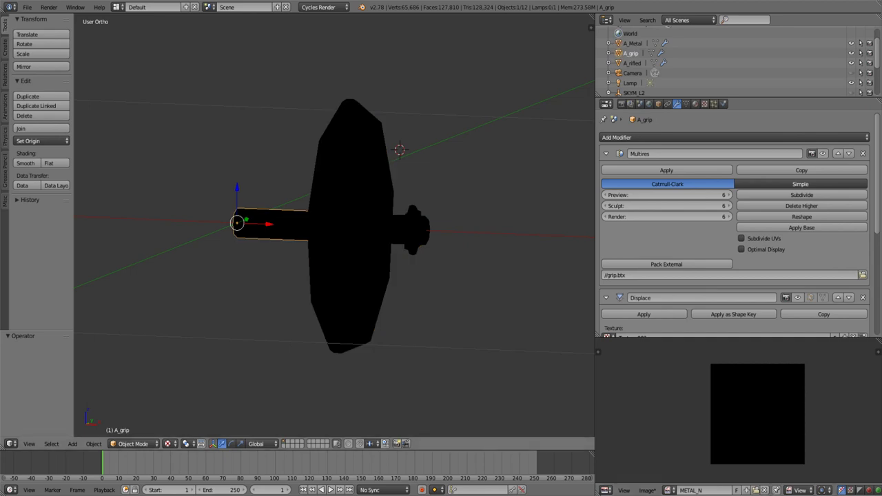
left_click(632, 43)
left_click(621, 103)
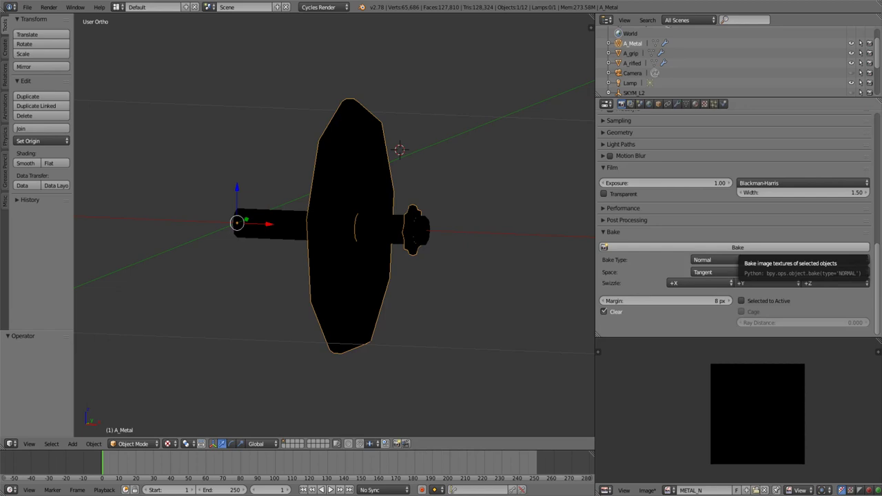
left_click(737, 247)
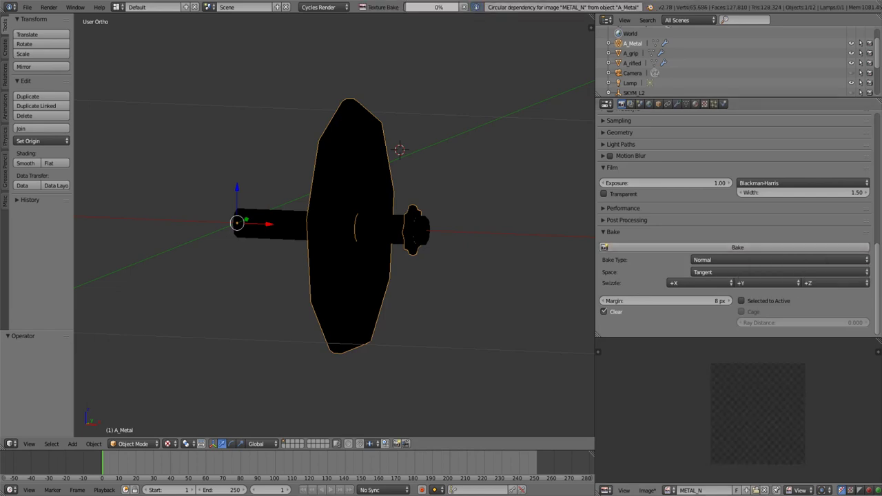
Step: Keep METAL_N as the target and let A_Metal's tangent-space normal bake finish
left_click(670, 490)
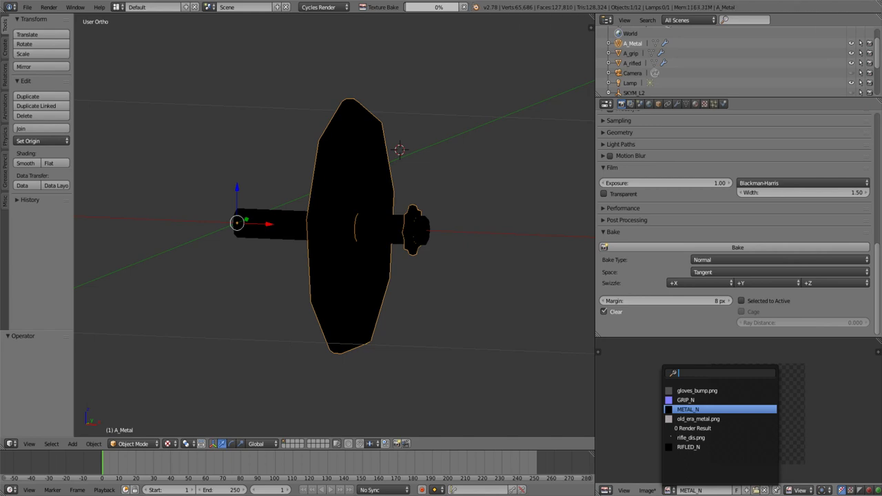
key("Escape")
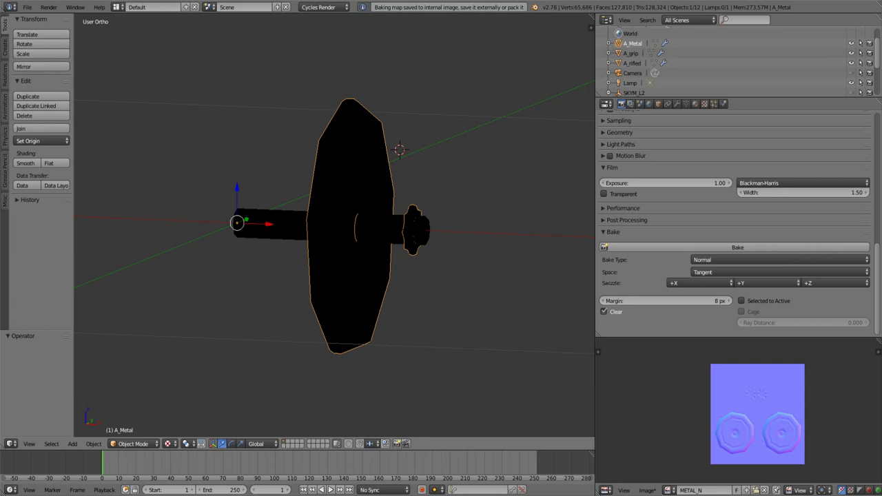
left_click(167, 443)
scroll(834, 468, "up", 1)
scroll(834, 468, "up", 2)
scroll(834, 468, "up", 3)
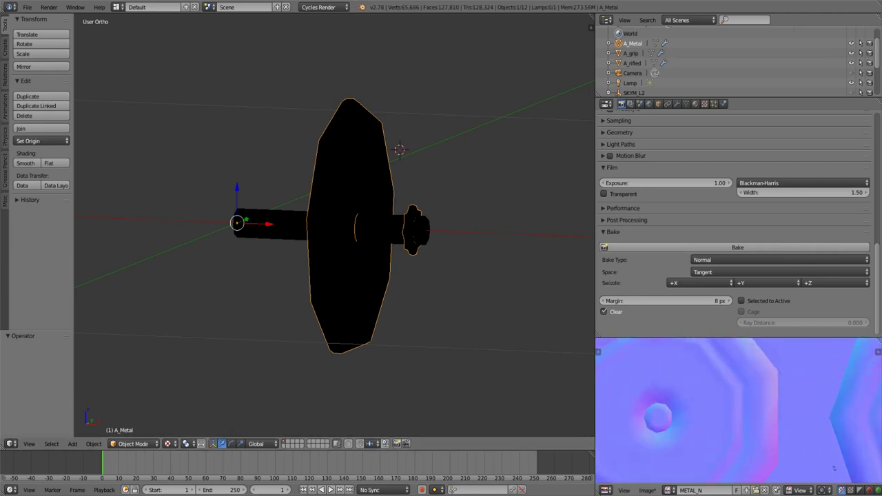
Step: Inspect the baked octagonal nut tiles, then make the rifled grip A_rifled active
mouse_move(833, 468)
middle_mouse_down()
mouse_move(771, 441)
mouse_move(778, 446)
middle_mouse_up()
scroll(771, 441, "down", 3)
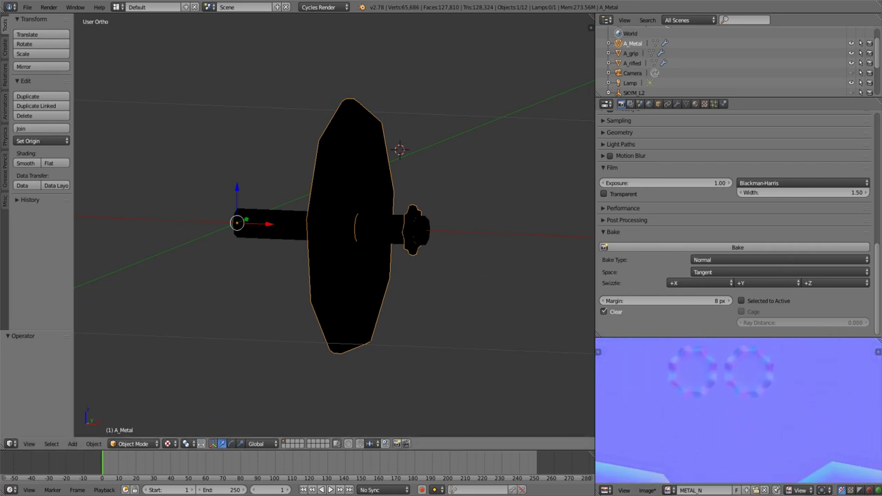
left_click(632, 63)
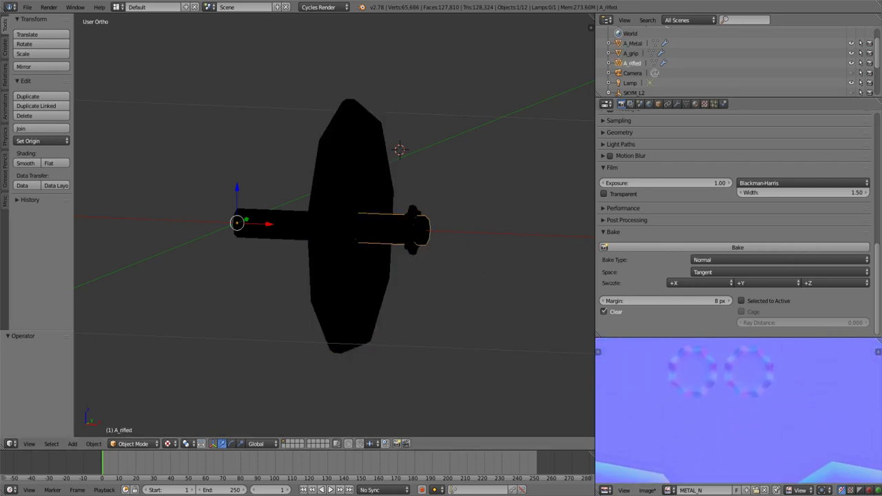
Step: Choose RIFLED_N as the target image and bake the grip's normal map
left_click(669, 490)
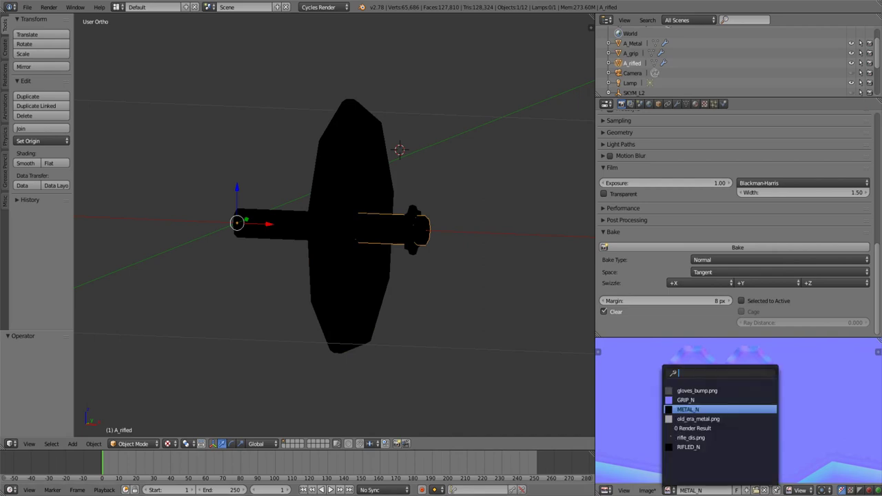
left_click(688, 447)
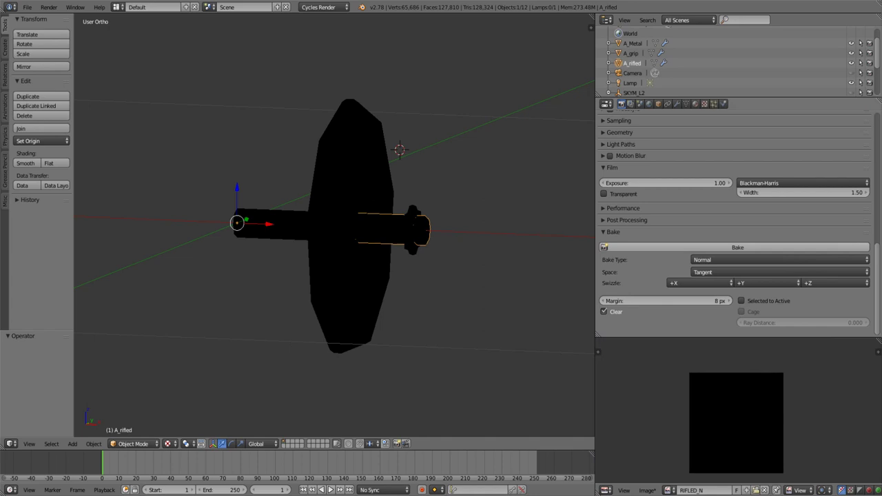
left_click(738, 247)
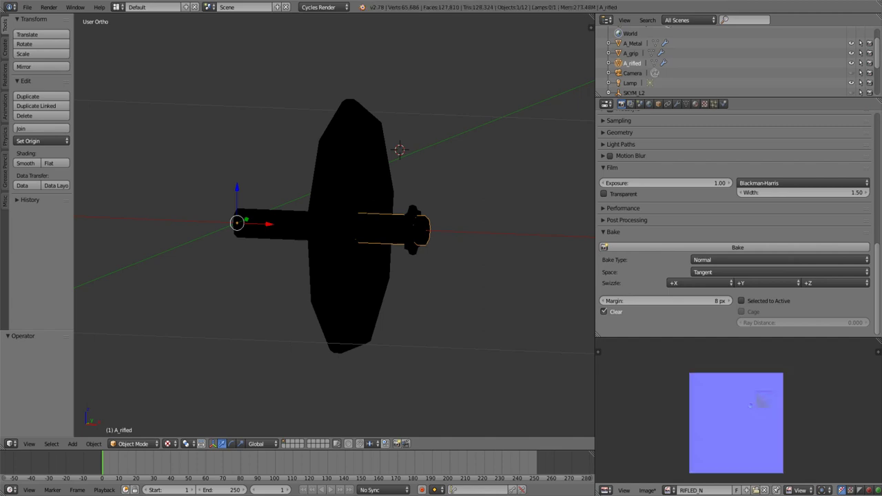
Step: Zoom and pan over the baked RIFLED_N map to check its diagonal rifling stripes
scroll(736, 414, "up", 5)
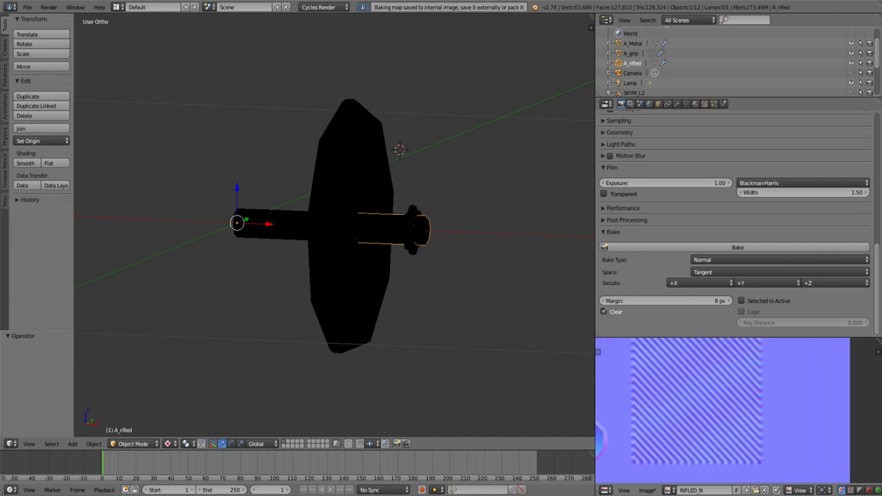
scroll(724, 414, "down", 2)
middle_click_drag(661, 413, 744, 420)
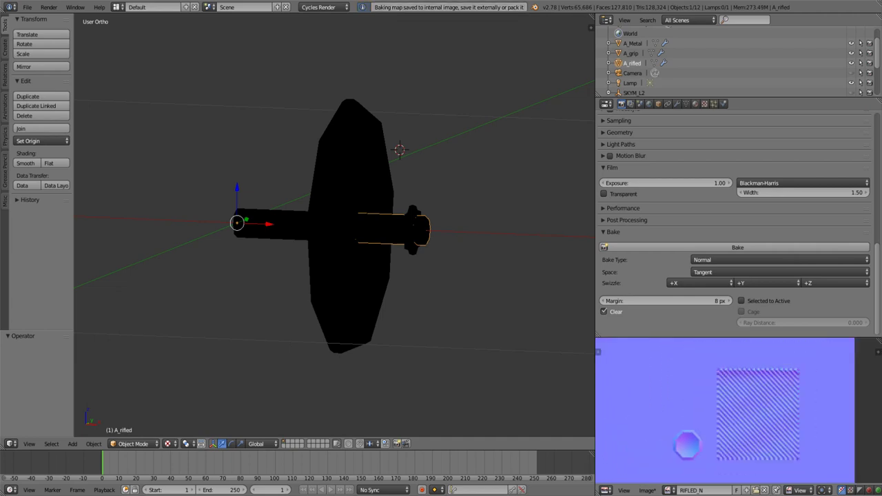
scroll(724, 413, "down", 2)
scroll(723, 413, "down", 1)
scroll(723, 414, "down", 1)
scroll(723, 414, "down", 1)
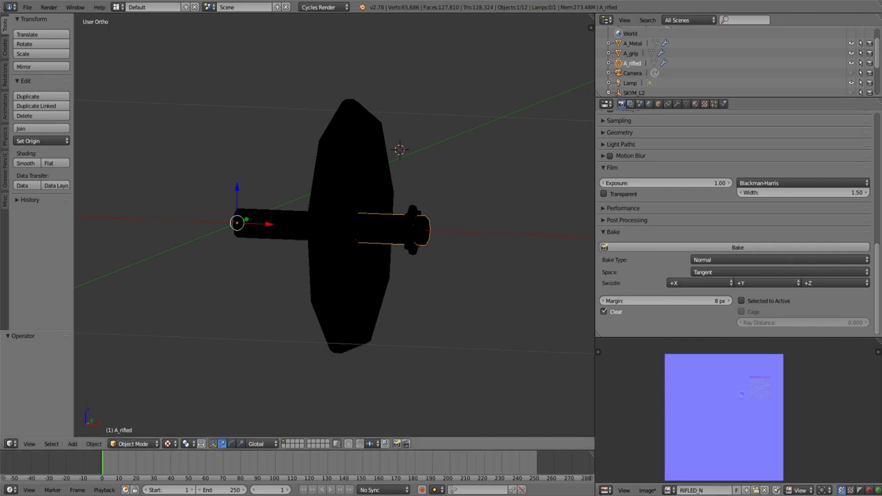
left_click(171, 443)
Step: Switch to Solid shading and show A_Metal's Multires and Displace modifiers with the plate in view
left_click(186, 407)
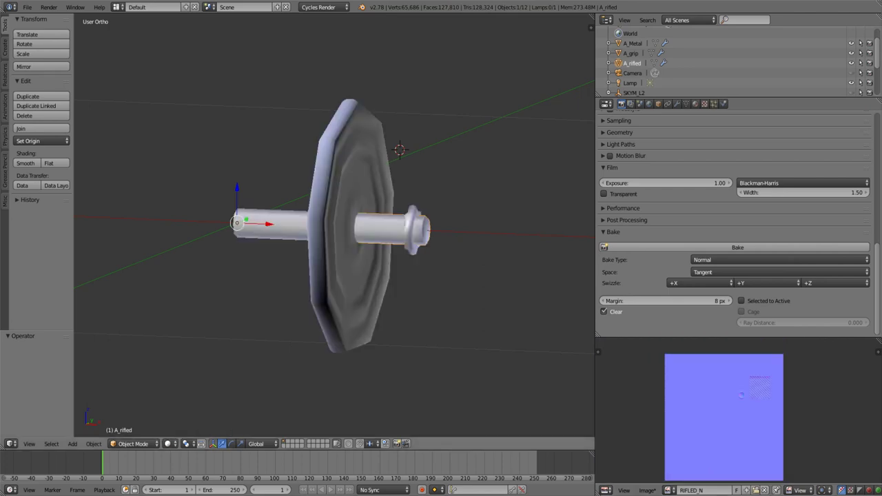
left_click(633, 43, "ctrl")
middle_click_drag(400, 228, 407, 207)
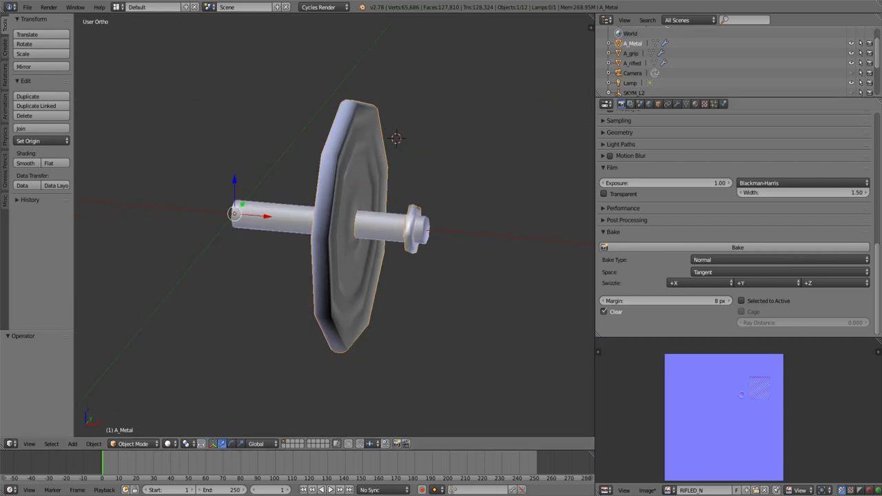
left_click(677, 104)
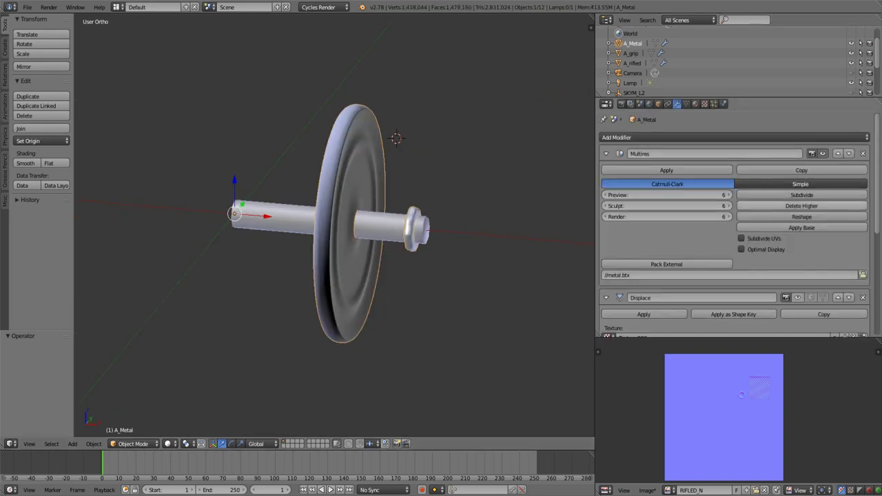
scroll(800, 207, "down", 2)
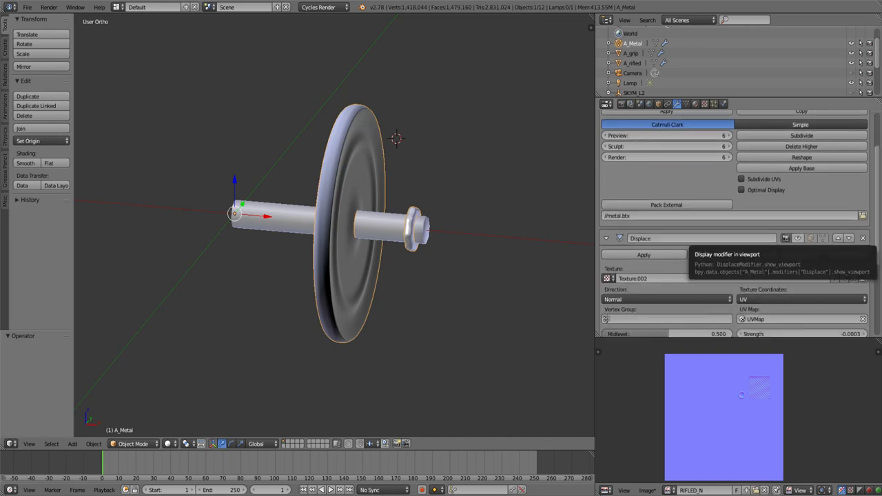
middle_click_drag(448, 275, 206, 276)
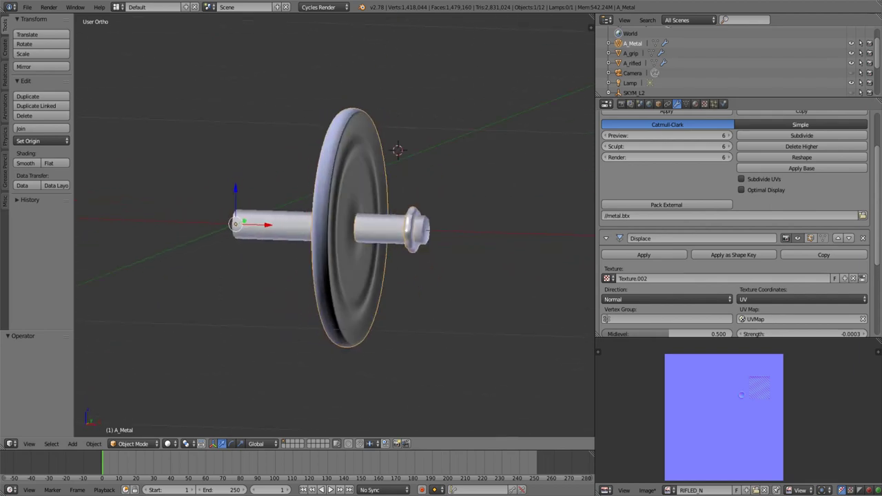
middle_click_drag(448, 97, 457, 100)
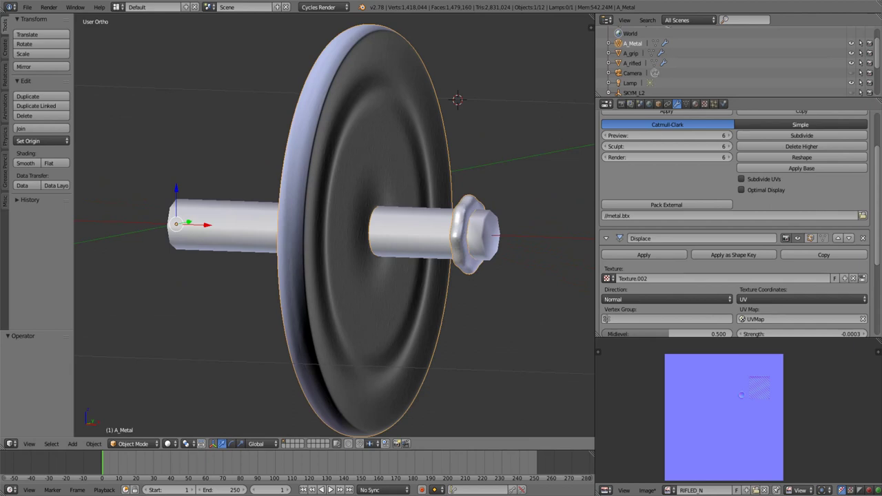
middle_click_drag(457, 100, 453, 97)
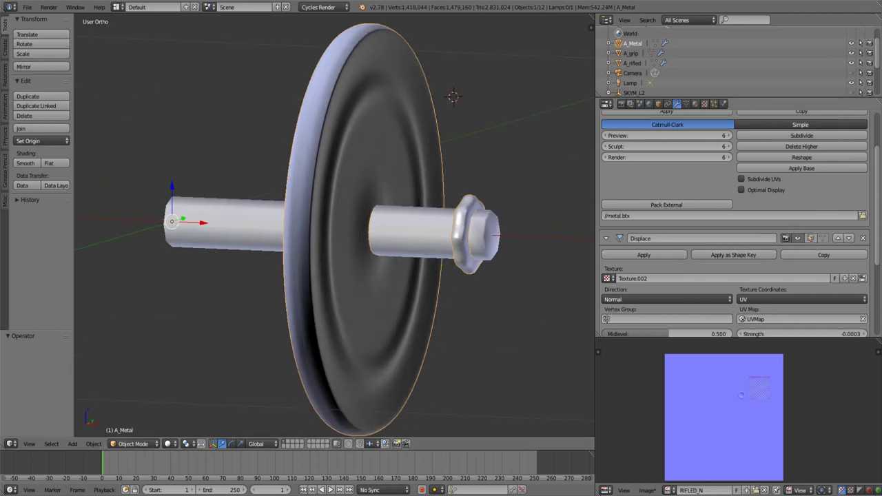
scroll(741, 193, "up", 2)
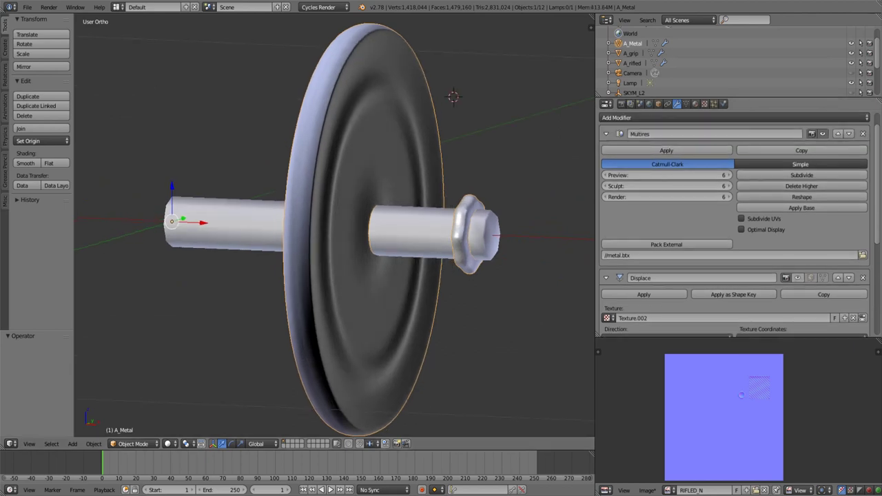
Step: Box-select the plate wheel in wireframe Edit Mode and separate it into A_Metal.001
key("Tab")
scroll(334, 225, "down", 3)
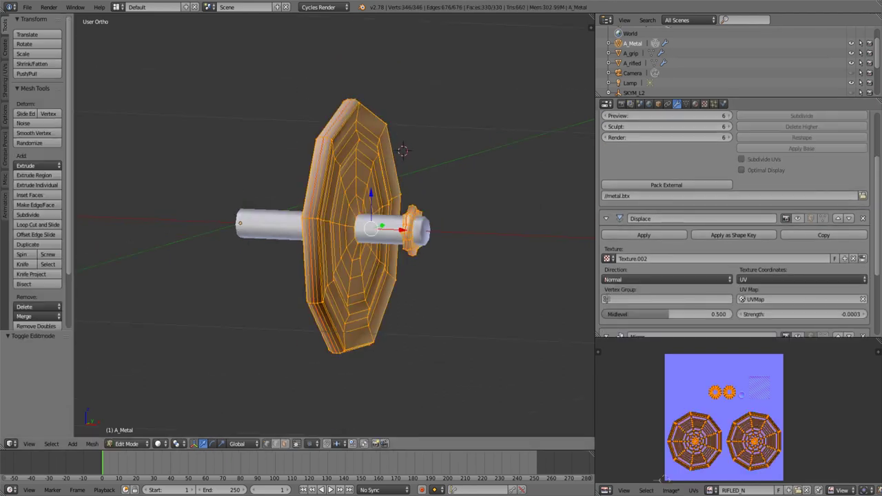
middle_click_drag(413, 275, 441, 273)
key("z")
key("a")
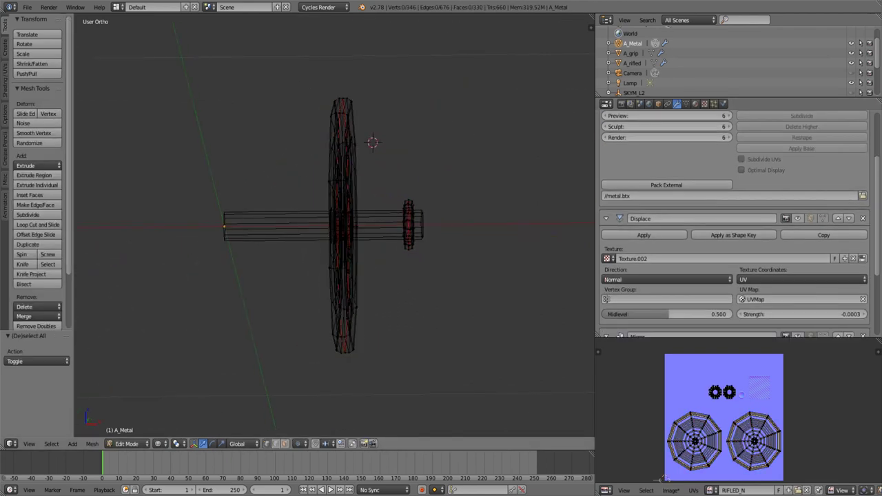
key("b")
left_click_drag(285, 387, 389, 85)
middle_click_drag(386, 276, 413, 275)
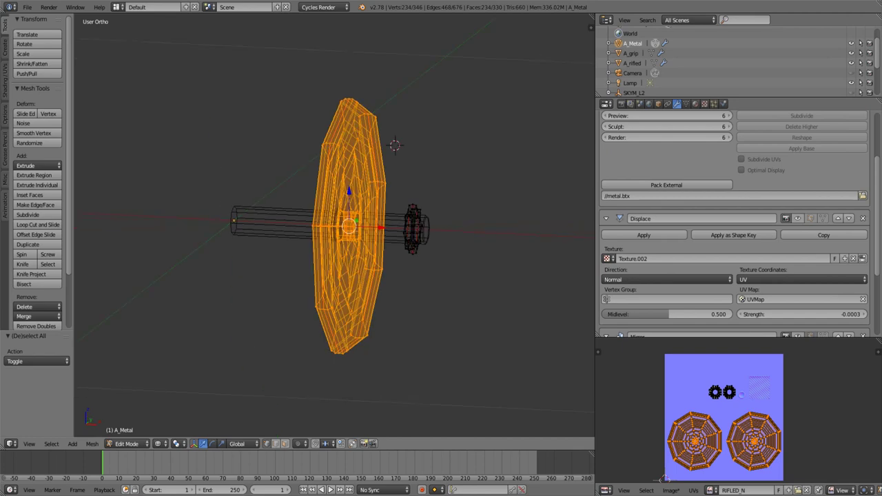
key("p")
key("Return")
key("Tab")
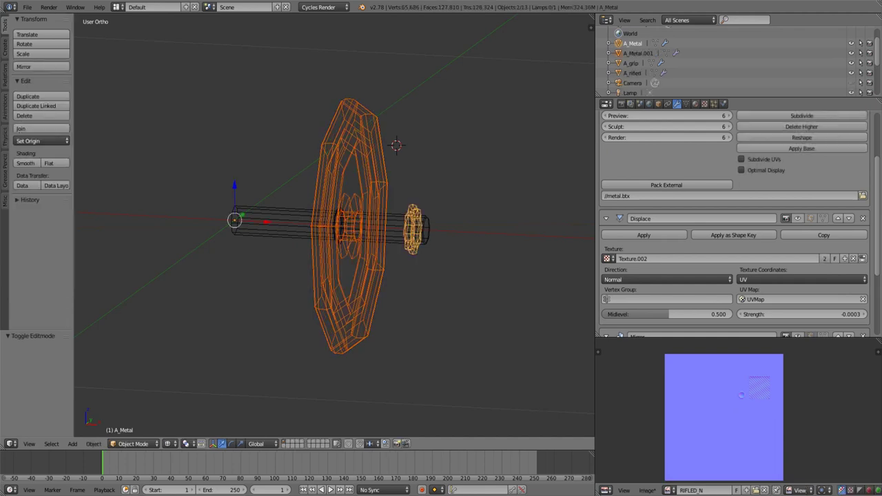
Step: Return to solid front view and enable the plate's Mirror modifier in the viewport
key("z")
key("KP_1")
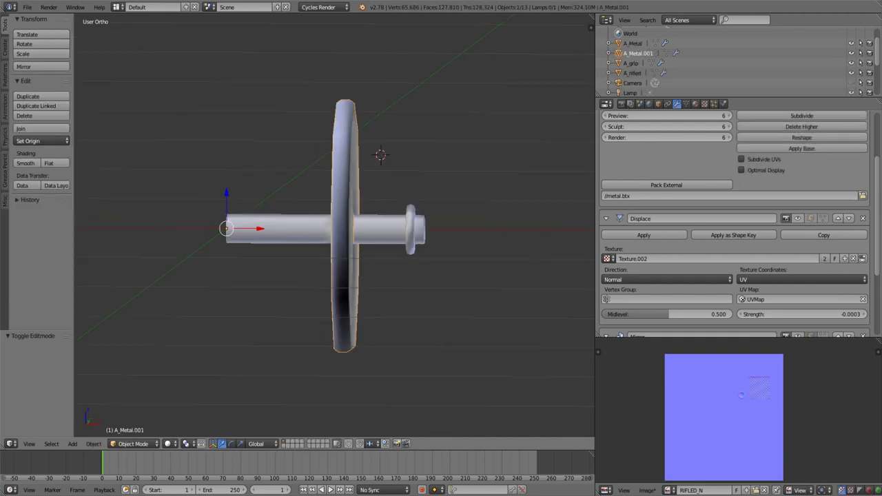
scroll(734, 220, "down", 4)
scroll(734, 221, "down", 1)
left_click(798, 226)
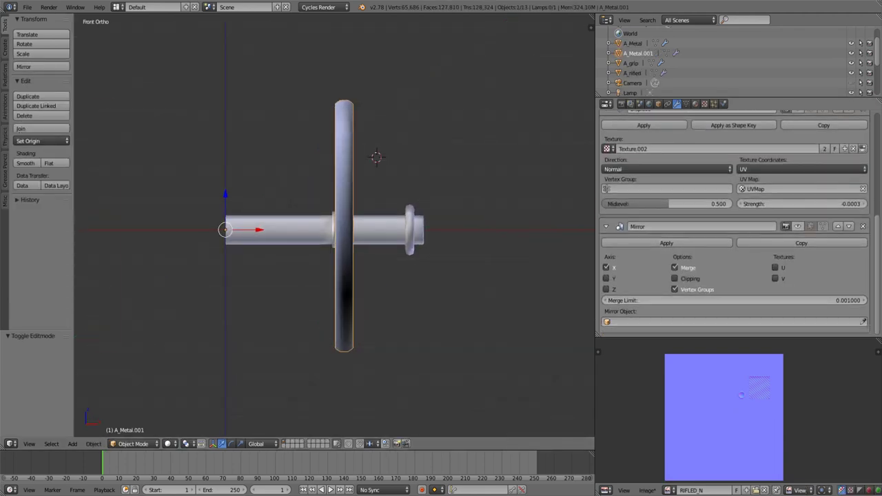
middle_click_drag(279, 191, 297, 172)
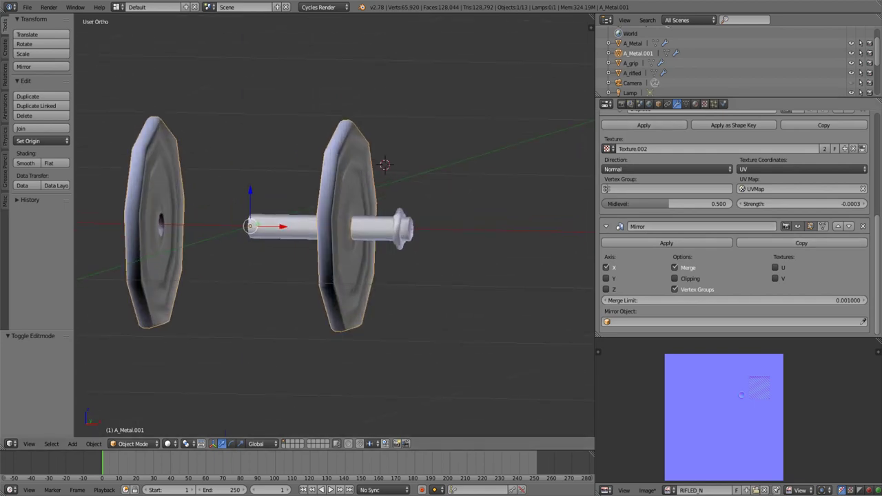
scroll(735, 220, "up", 3)
scroll(735, 220, "up", 3)
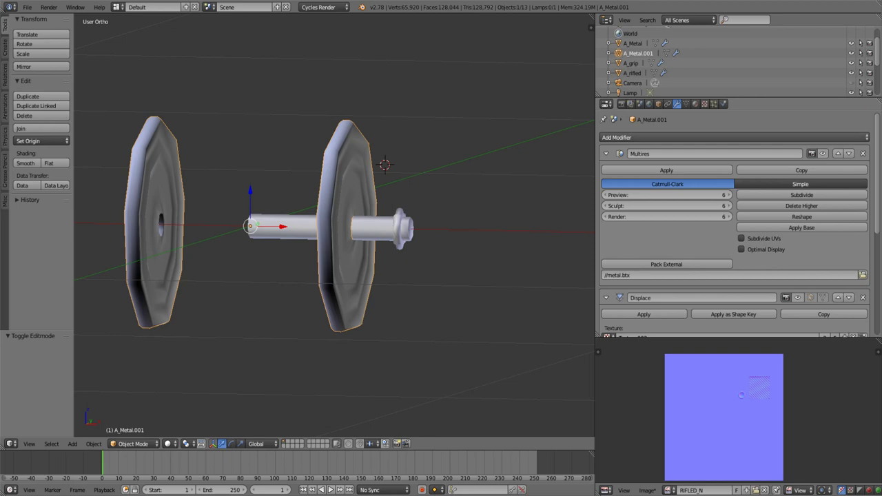
Step: Add an Array modifier with count 2 and move Mirror below it
left_click(733, 138)
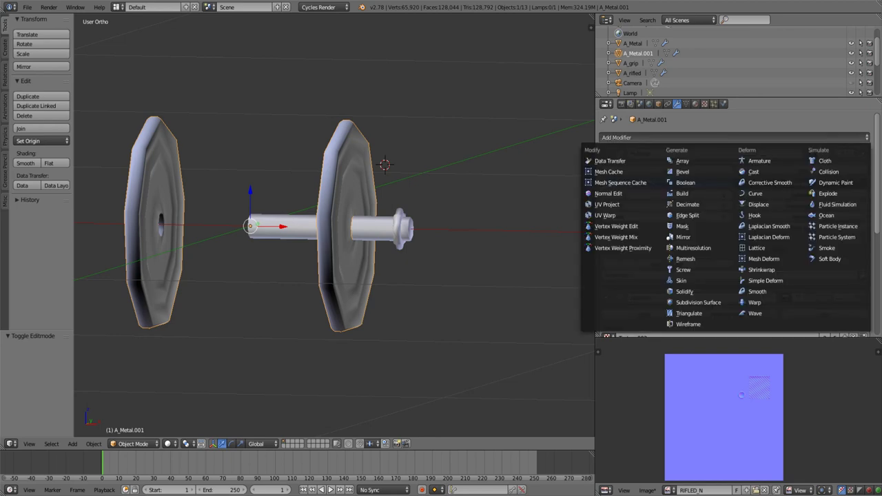
left_click(682, 160)
scroll(734, 221, "down", 3)
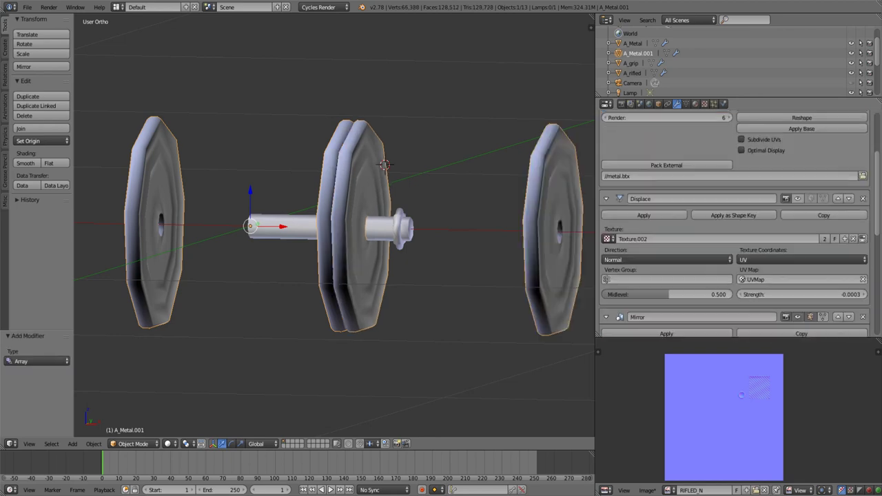
scroll(734, 221, "down", 3)
scroll(734, 221, "down", 3)
scroll(734, 220, "down", 2)
scroll(734, 220, "up", 1)
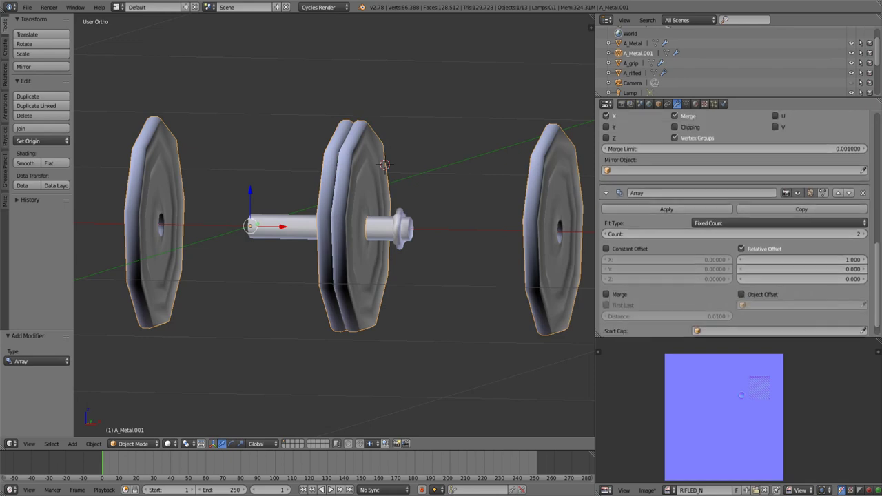
scroll(734, 221, "up", 2)
scroll(734, 220, "up", 1)
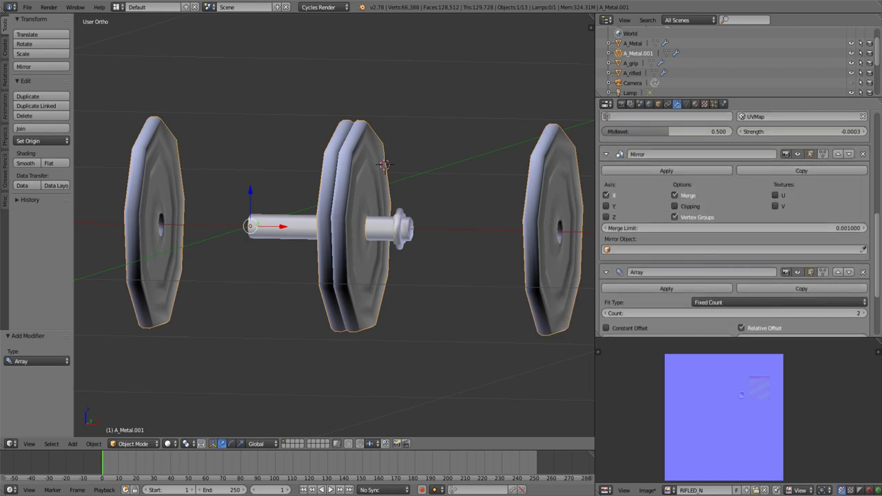
left_click(849, 154)
middle_click_drag(331, 227, 303, 227)
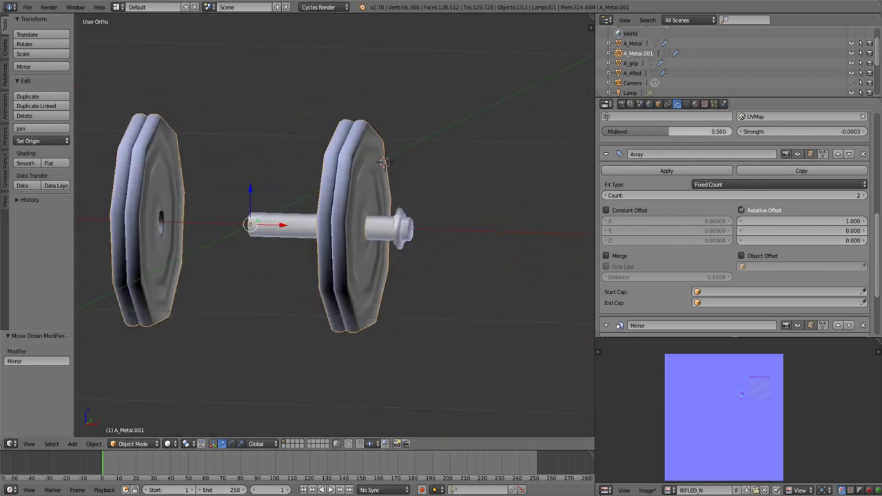
Step: Show the grip's mirrored half, then raise A_Metal.001's Array count from 2 to 4
left_click(631, 62)
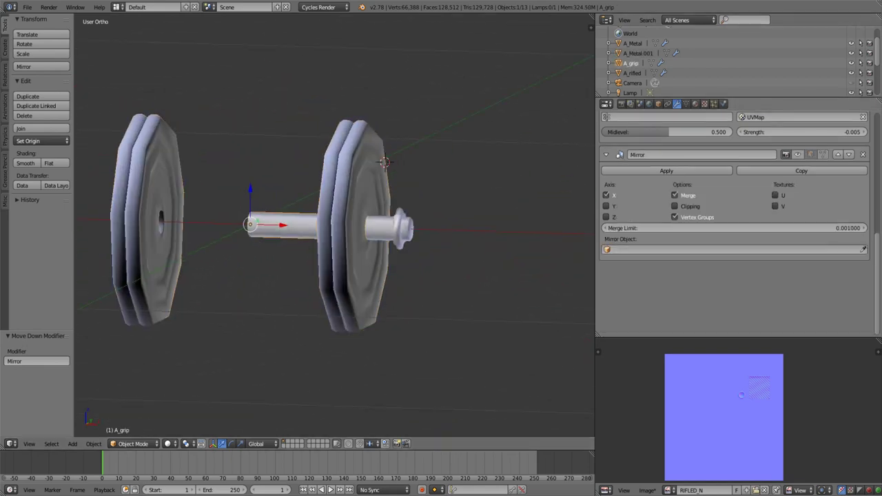
left_click(798, 154)
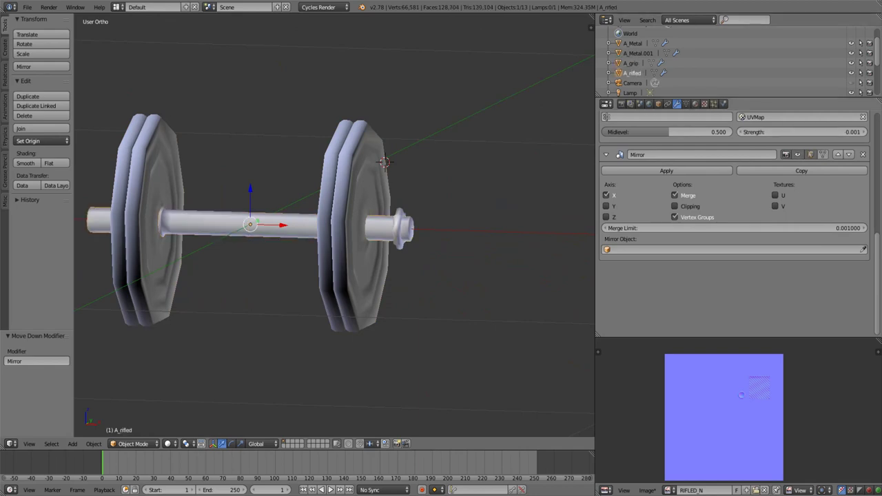
left_click(637, 53)
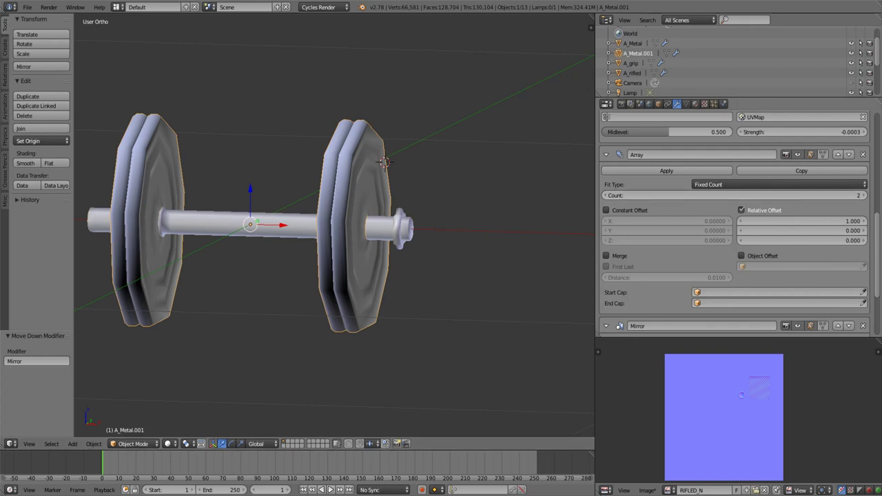
left_click(863, 196)
middle_click_drag(385, 161, 372, 153)
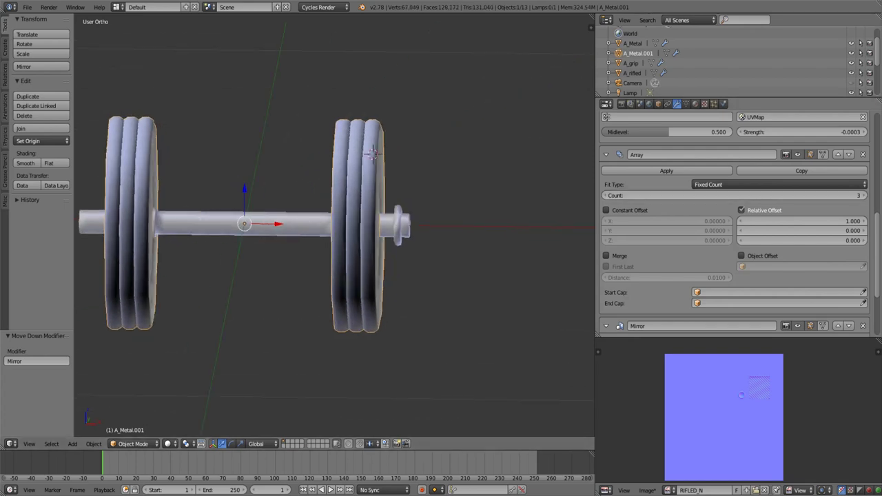
left_click(864, 195)
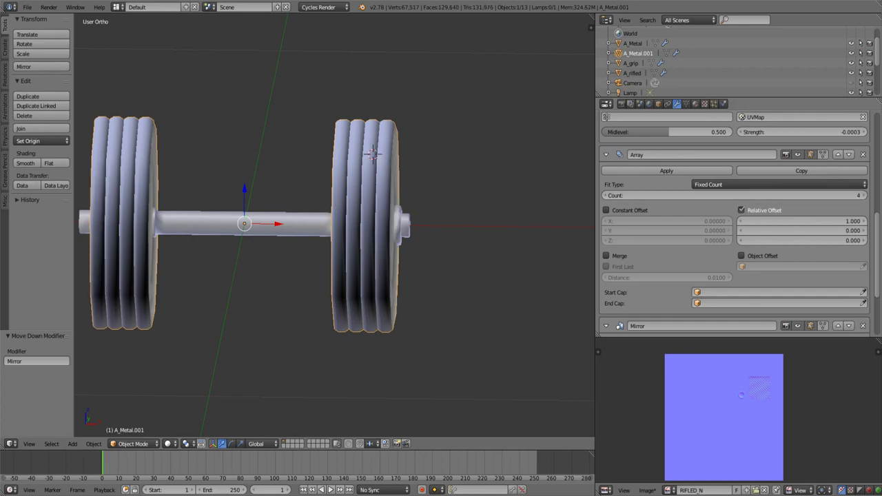
middle_click_drag(376, 155, 420, 180)
scroll(420, 179, "up", 3)
scroll(432, 260, "up", 2)
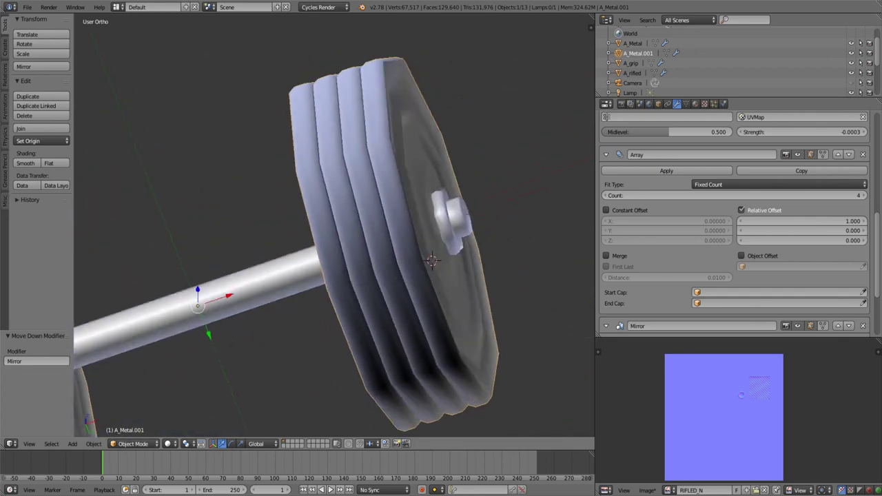
mouse_move(432, 261)
middle_mouse_down()
mouse_move(413, 296)
mouse_move(345, 241)
middle_mouse_up()
key("Tab")
key("Tab")
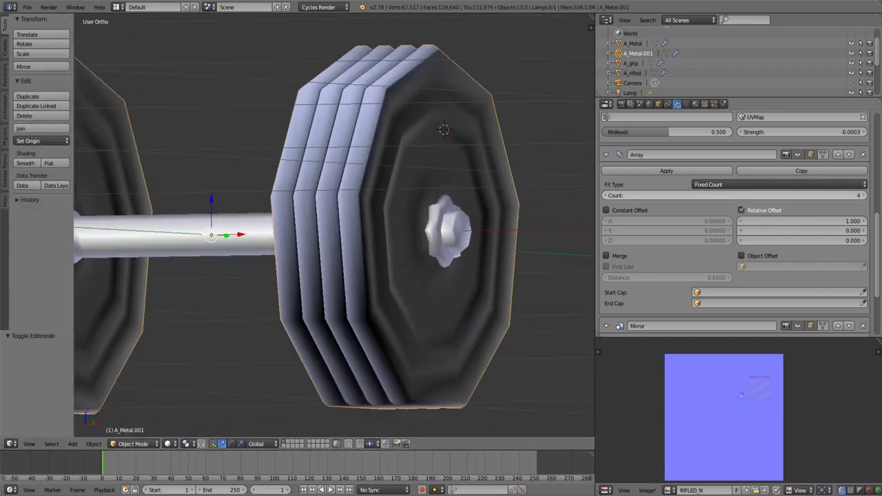
scroll(734, 220, "up", 1)
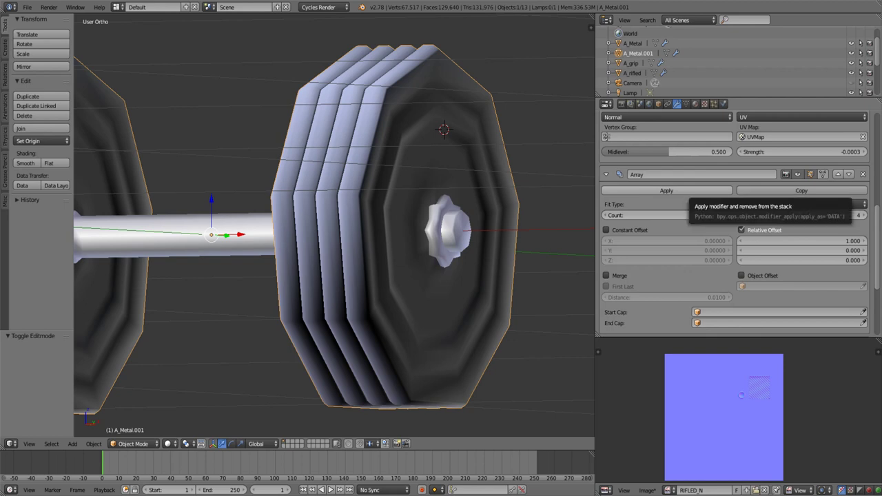
Step: Apply the Array and separate the outermost plate into its own object, A_Metal.002
left_click(666, 190)
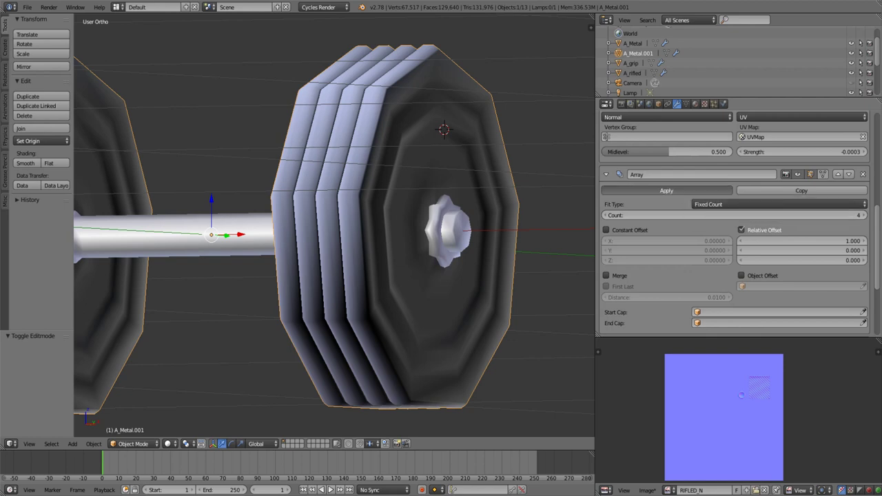
middle_click_drag(331, 227, 385, 207)
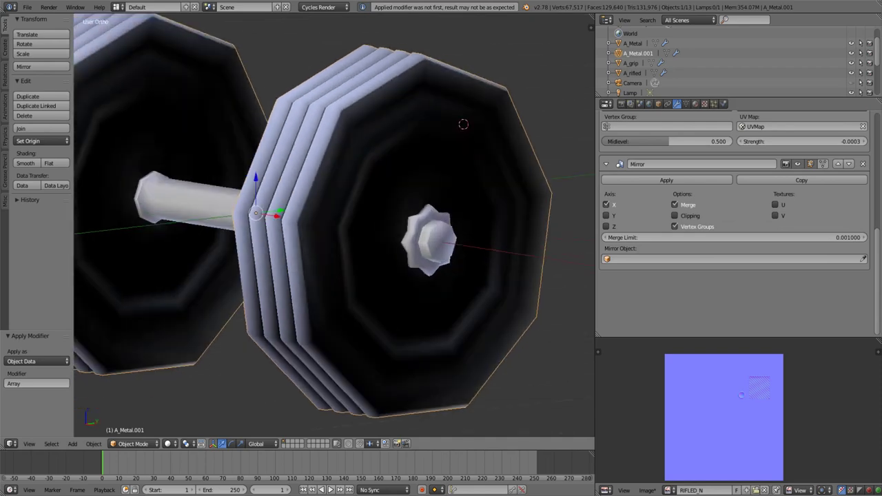
key("Tab")
right_click(384, 242)
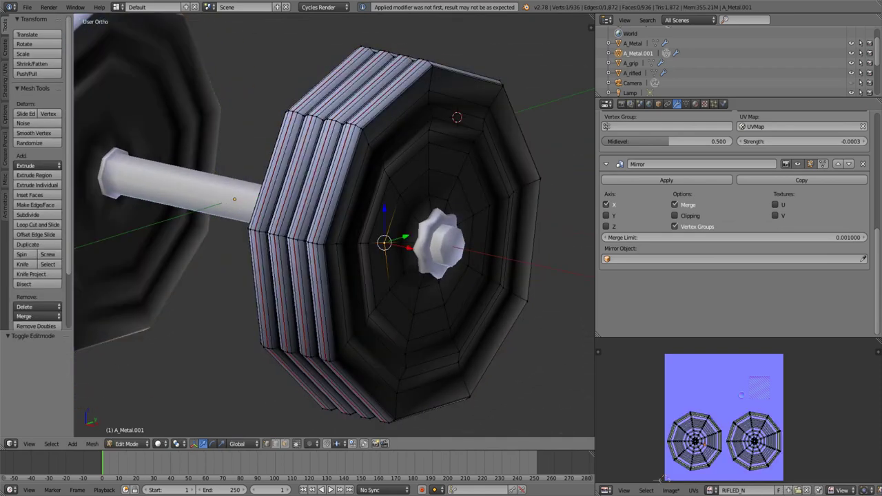
left_click(51, 444)
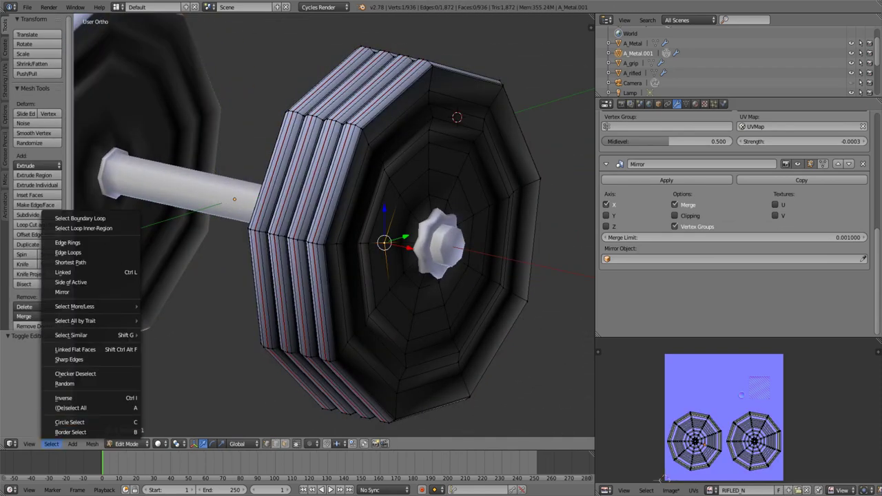
left_click(63, 272)
middle_click_drag(344, 289, 541, 382)
key("p")
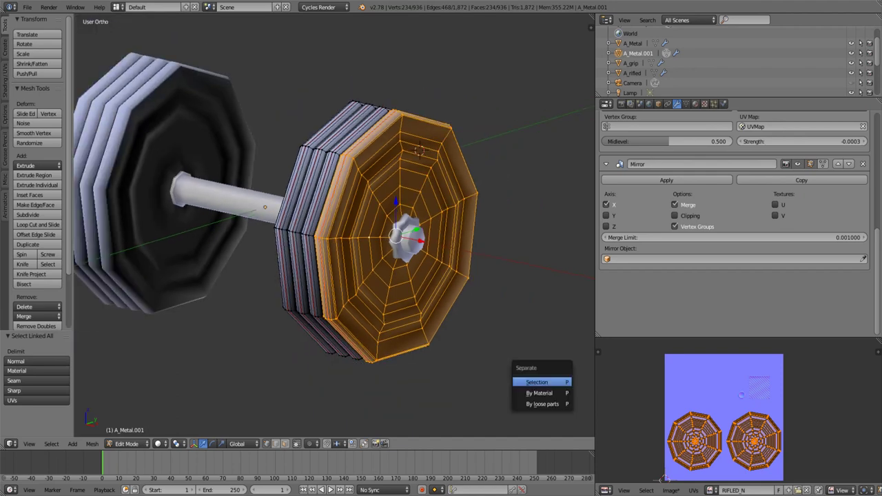
left_click(544, 382)
key("Tab")
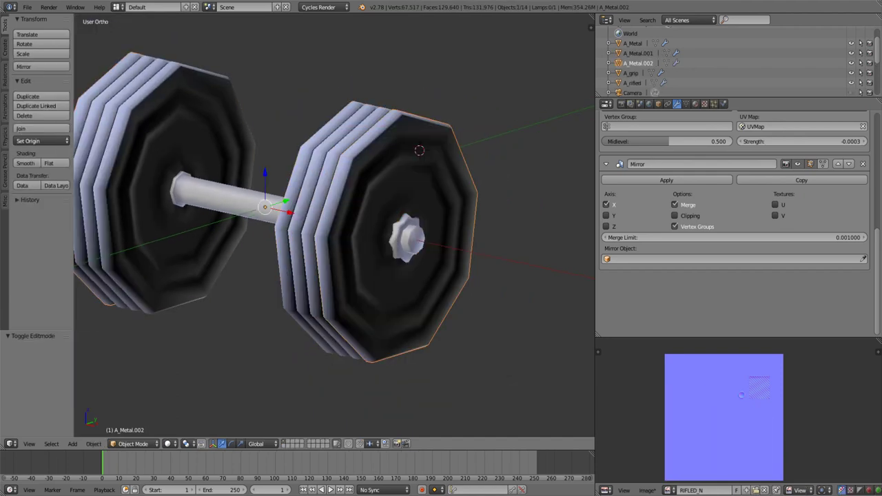
Step: In A_Metal.002's Edit Mode, select only the plate's outer rim from a side wireframe view
key("KP_1")
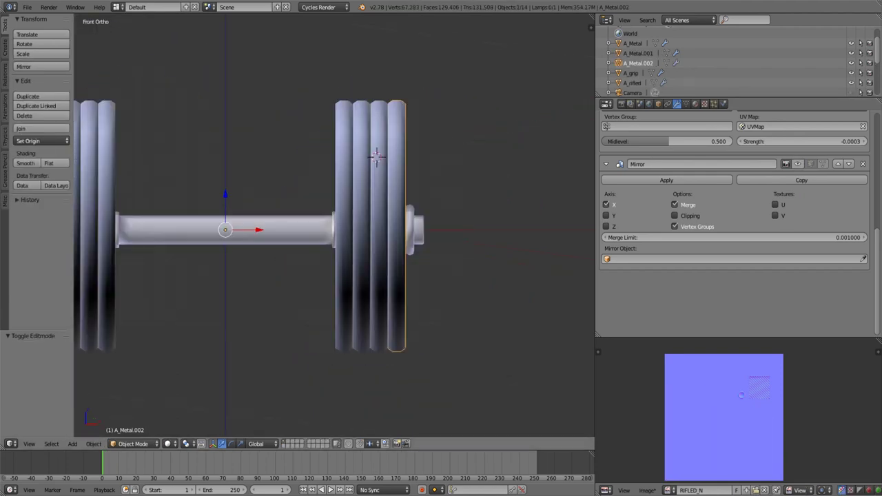
key("Tab")
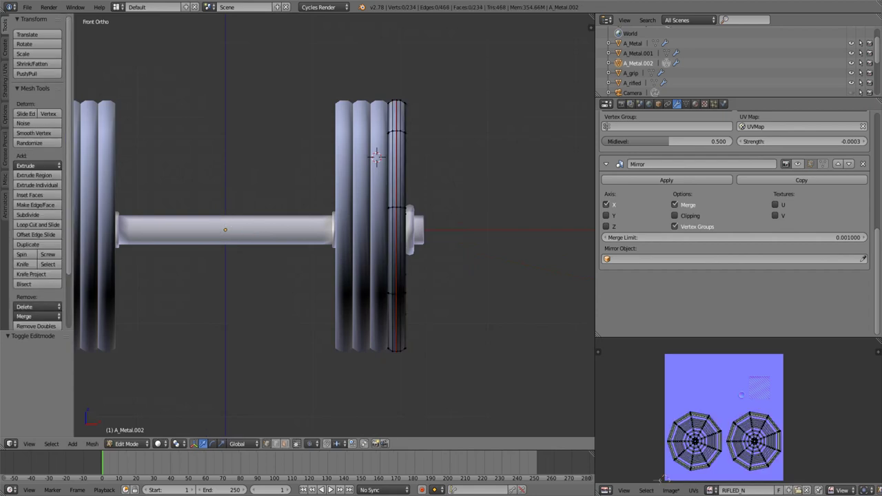
key("a")
key("KP_3")
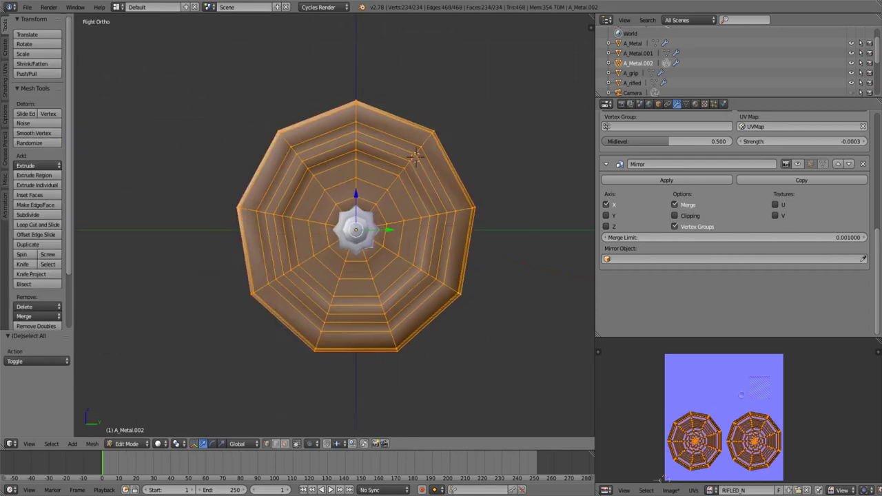
key("z")
key("c")
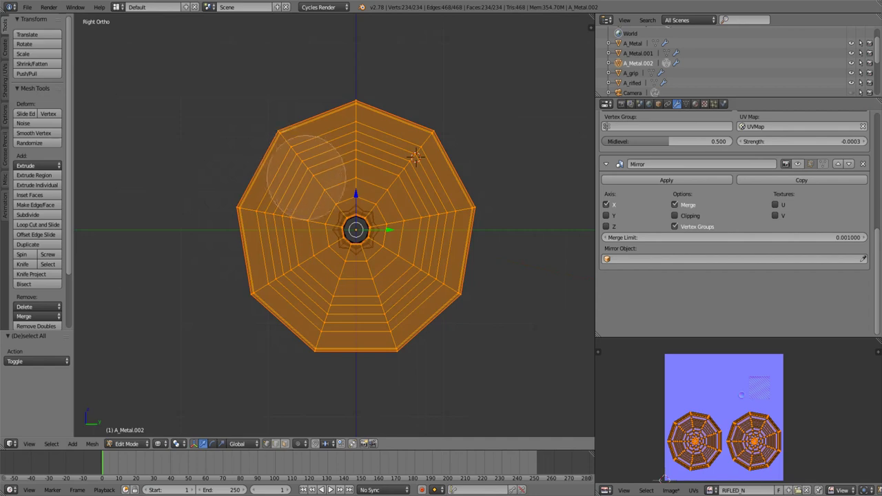
mouse_move(276, 175)
middle_mouse_down()
mouse_move(292, 198)
mouse_move(360, 138)
mouse_move(384, 169)
mouse_move(391, 164)
mouse_move(419, 221)
mouse_move(408, 268)
mouse_move(374, 292)
mouse_move(336, 294)
mouse_move(295, 269)
mouse_move(299, 184)
mouse_move(299, 260)
mouse_move(354, 230)
middle_mouse_up()
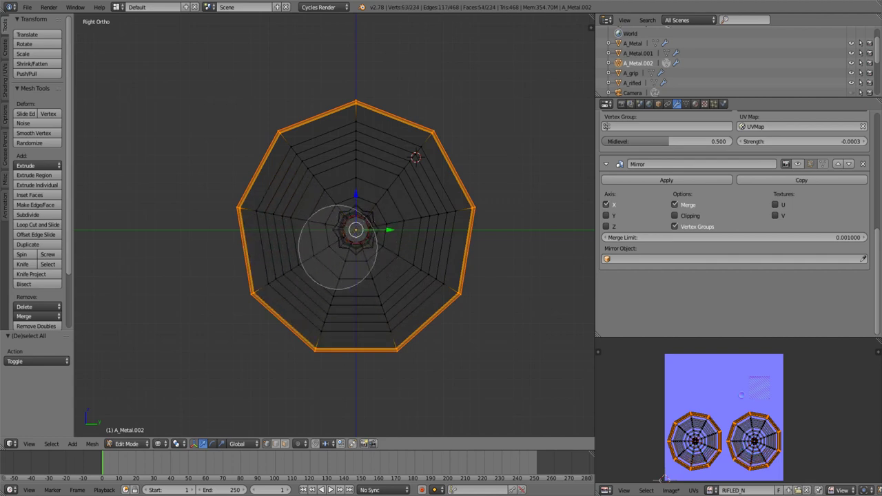
key("Escape")
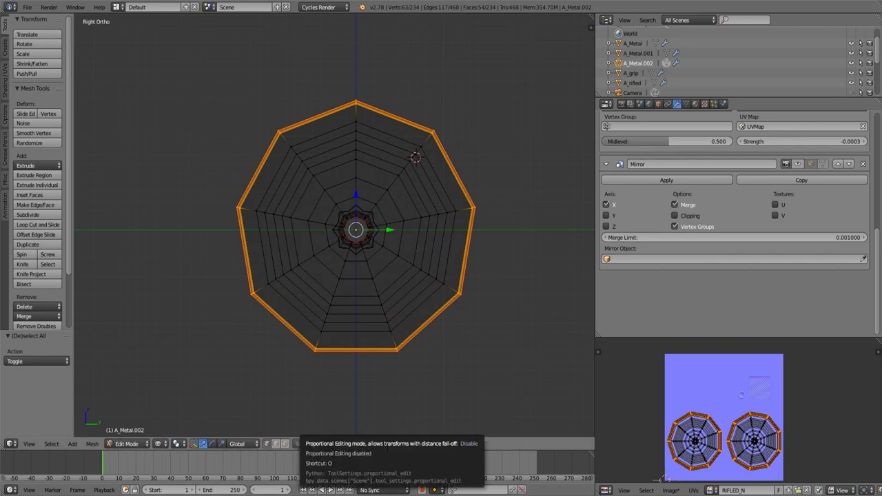
Step: Extrude the outer rim and scale it inward to 0.75
left_click(297, 443)
key("s")
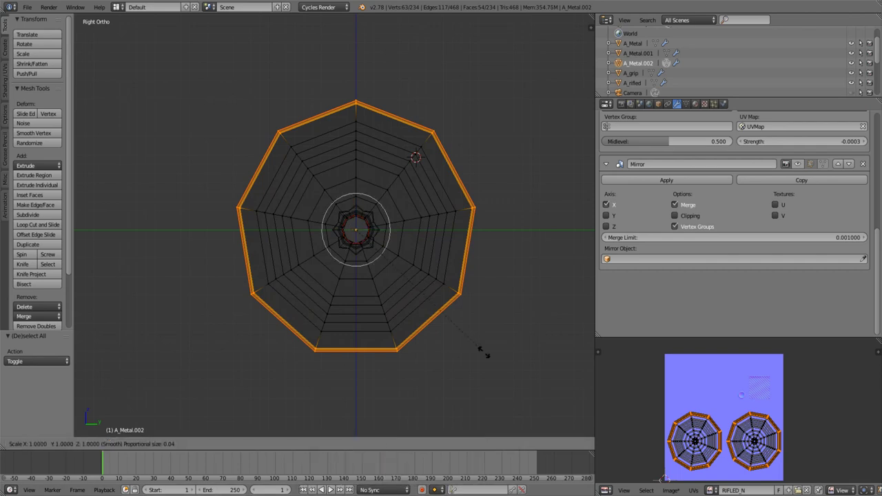
scroll(483, 351, "down", 8)
key("Escape")
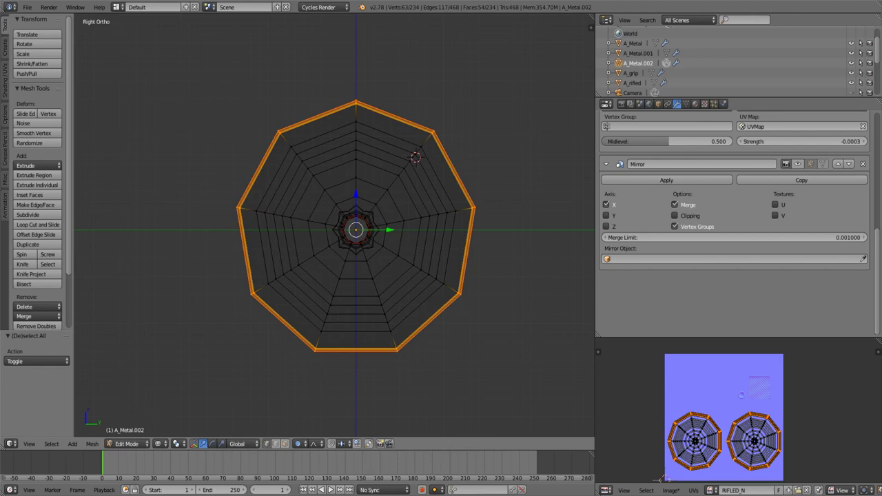
type("es.75")
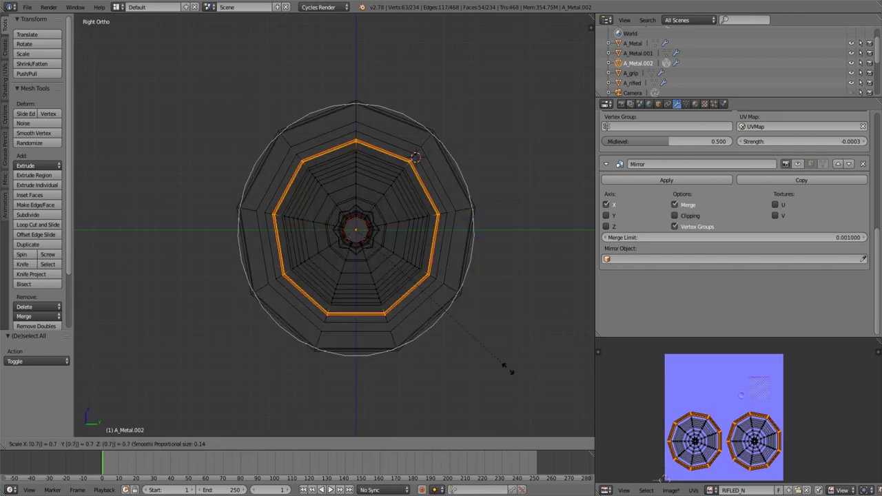
key("Return")
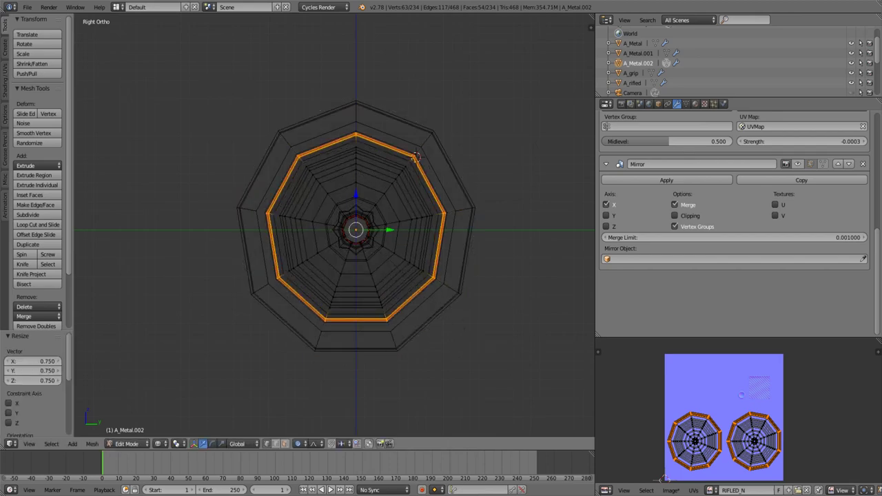
key("z")
middle_click_drag(414, 227, 482, 207)
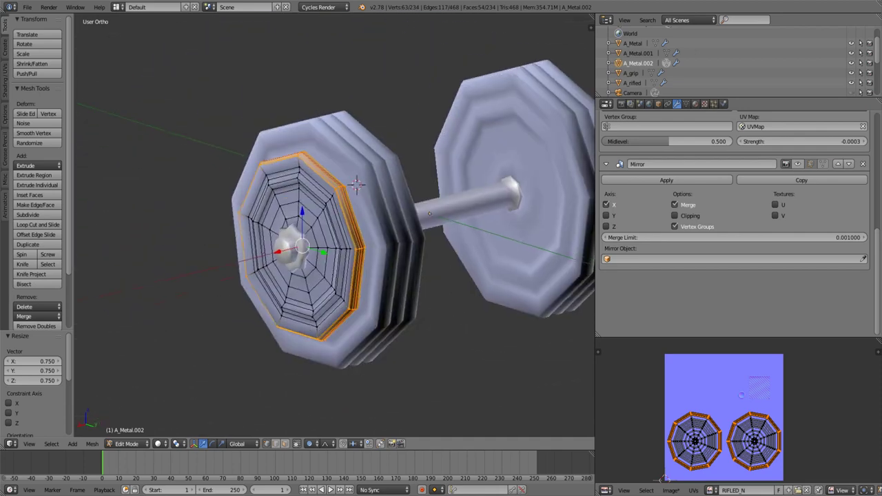
Step: Join the reshaped plate back into A_Metal.001
key("Tab")
mouse_move(427, 213)
middle_mouse_down()
mouse_move(358, 220)
mouse_move(324, 248)
middle_mouse_up()
right_click(324, 228, "shift")
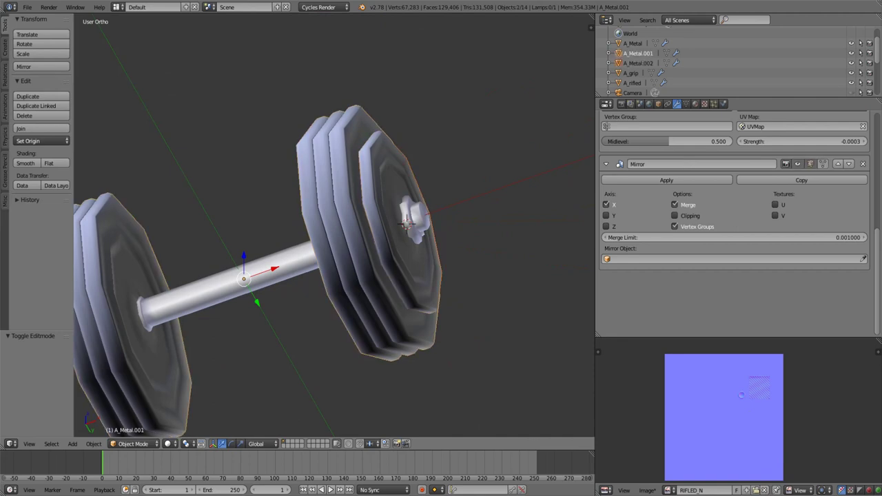
mouse_move(406, 220)
middle_mouse_down()
mouse_move(386, 227)
mouse_move(407, 221)
middle_mouse_up()
key("Tab")
key("a")
key("Tab")
middle_click_drag(331, 227, 303, 227)
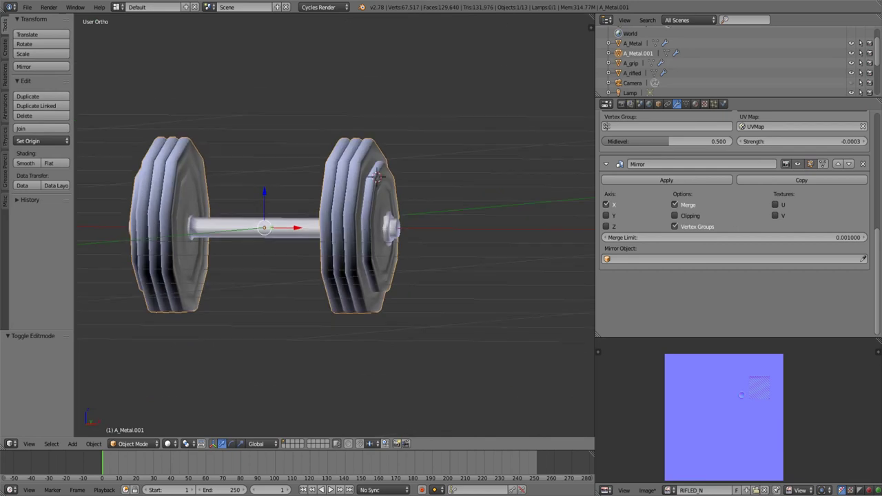
middle_click_drag(378, 178, 376, 172)
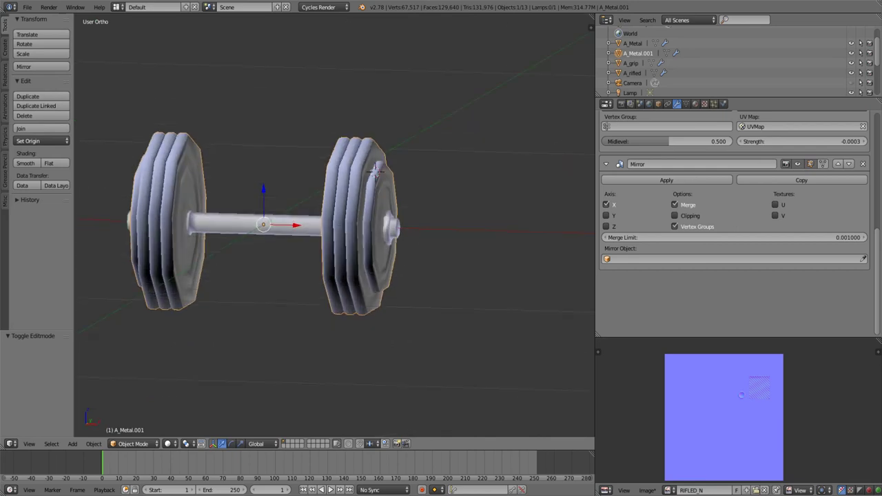
Step: Hide the left plate stack and the rifled grip section, leaving one weight visible
right_click(375, 172)
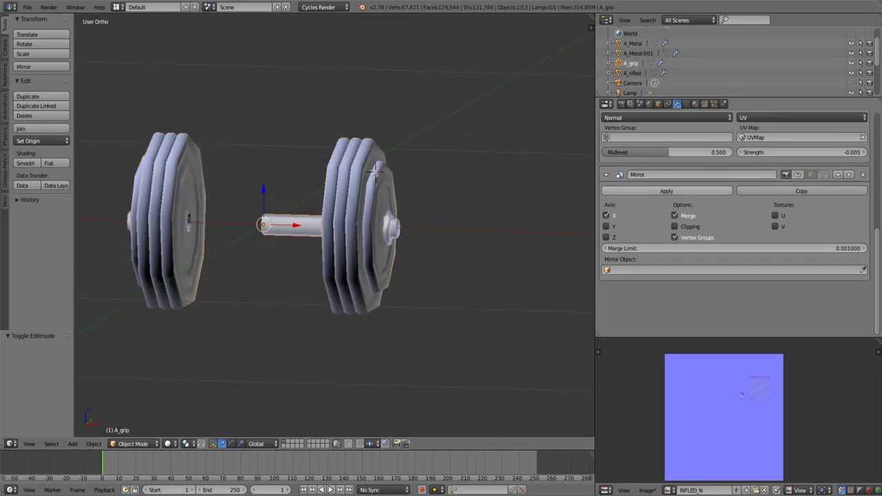
right_click(376, 173)
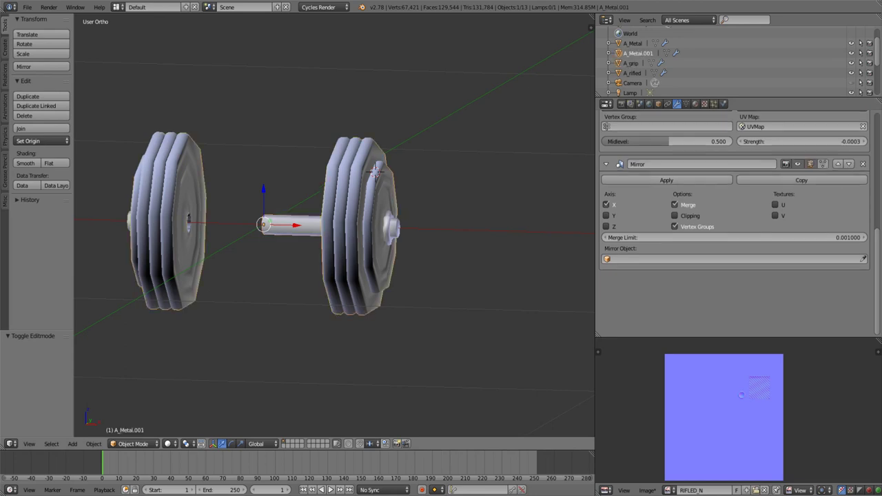
key("h")
right_click(376, 172)
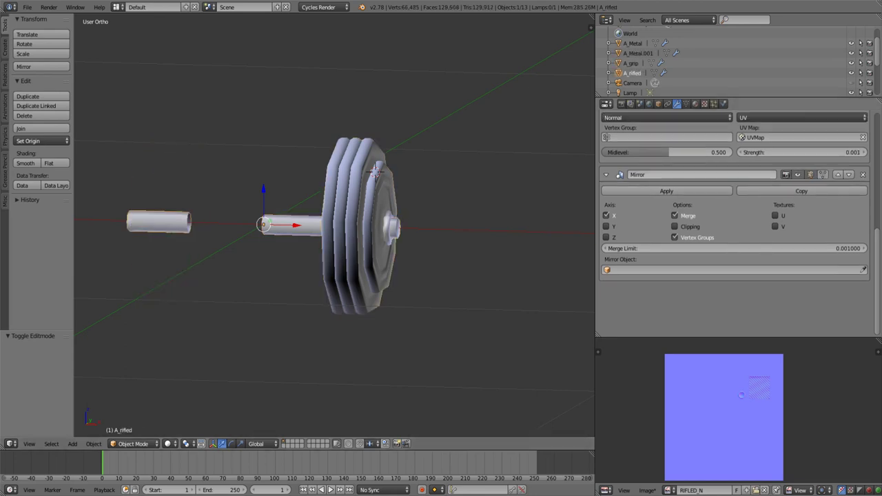
key("h")
right_click(375, 172)
middle_click_drag(376, 172, 384, 172)
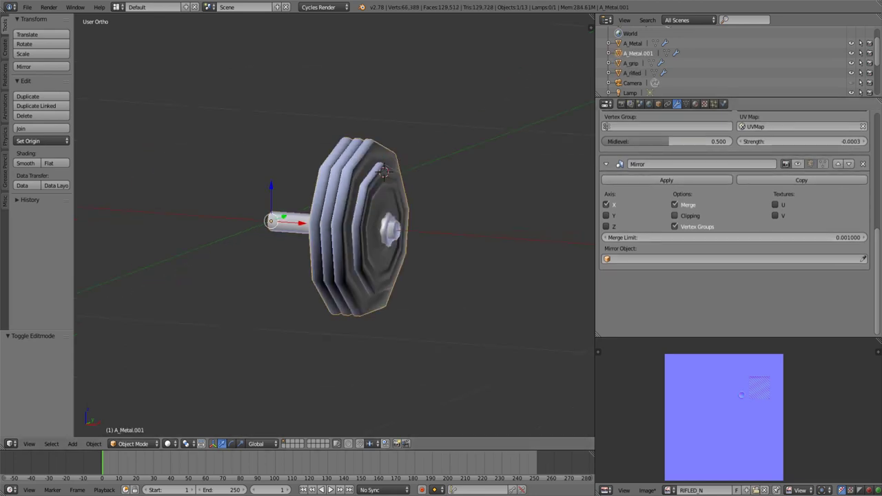
scroll(734, 220, "up", 4)
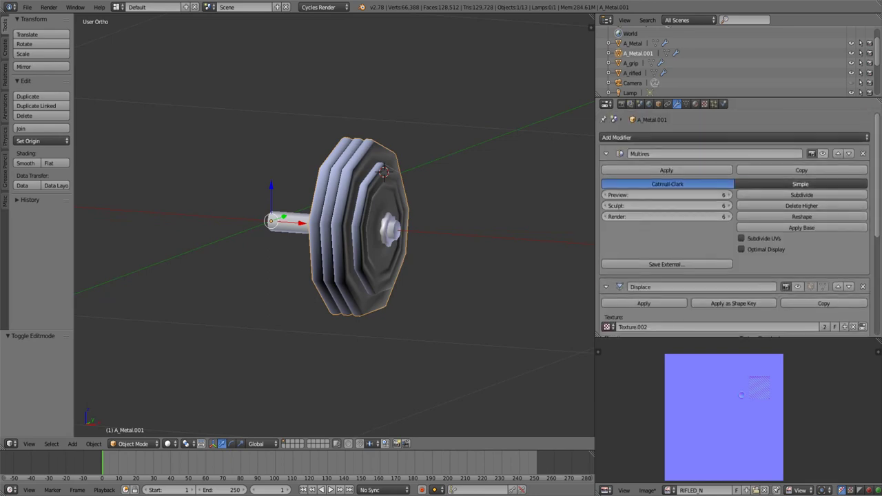
Step: Turn off the plate's Mirror modifier in the viewport to hide the mirrored half
middle_click_drag(331, 227, 275, 221)
scroll(372, 221, "up", 5)
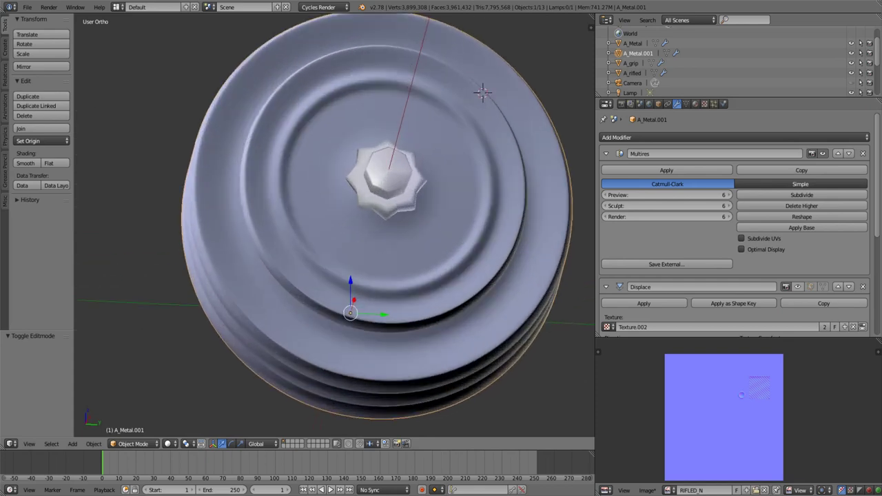
scroll(734, 221, "down", 2)
scroll(734, 220, "down", 3)
scroll(734, 220, "down", 1)
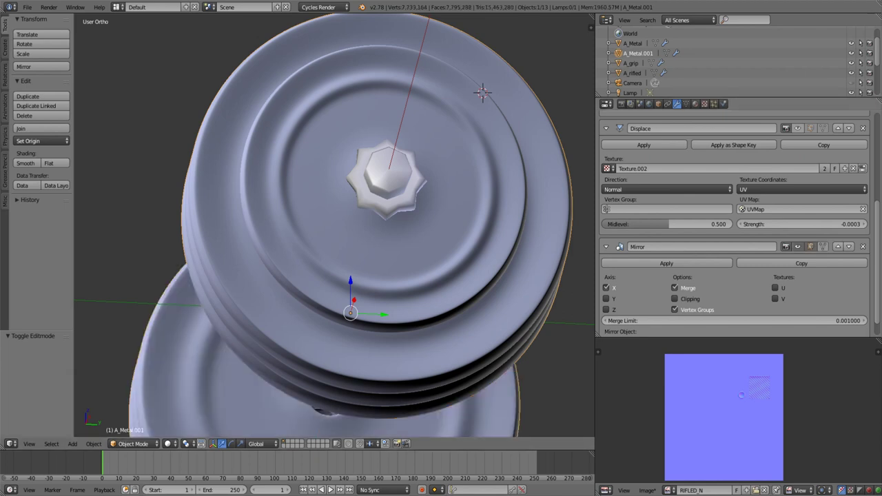
left_click(798, 246)
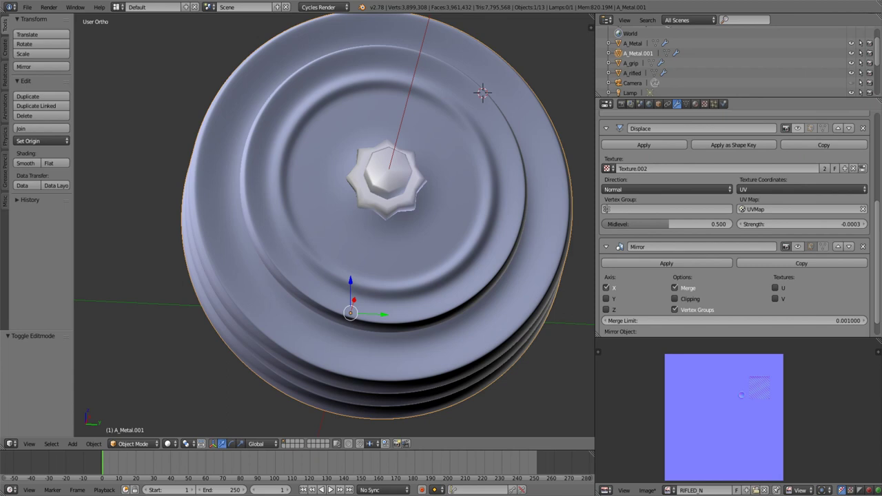
Step: Show the Displace modifier's detail on the plate and inspect the star nut and grooved rim
left_click(798, 128)
middle_click_drag(413, 228, 275, 228)
scroll(334, 228, "up", 5)
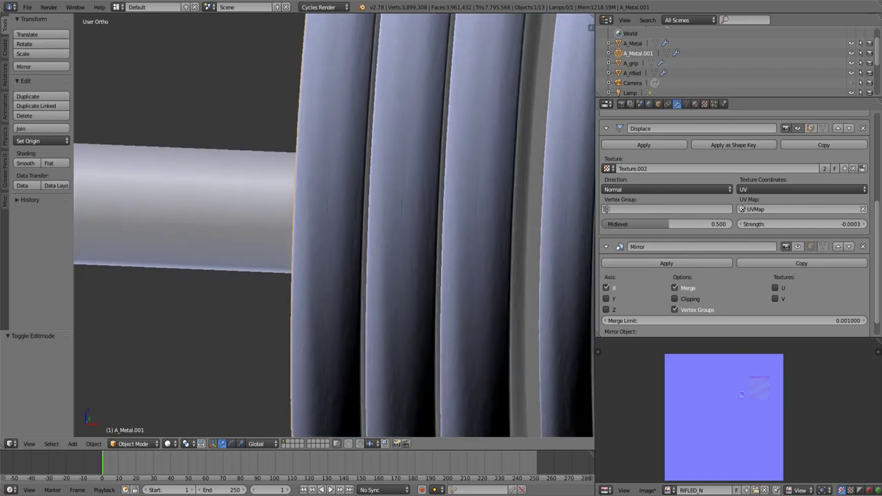
middle_click_drag(334, 228, 262, 228)
scroll(334, 227, "down", 2)
mouse_move(334, 227)
middle_mouse_down()
mouse_move(482, 104)
mouse_move(525, 85)
middle_mouse_up()
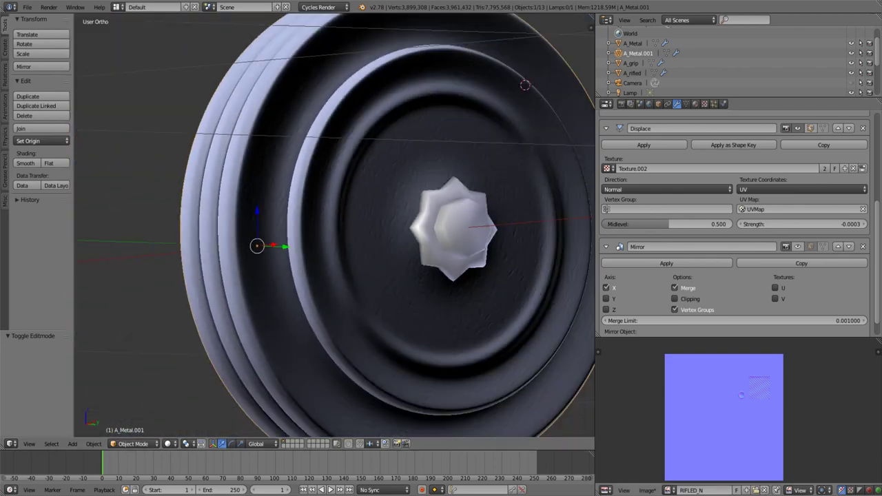
left_click(668, 490)
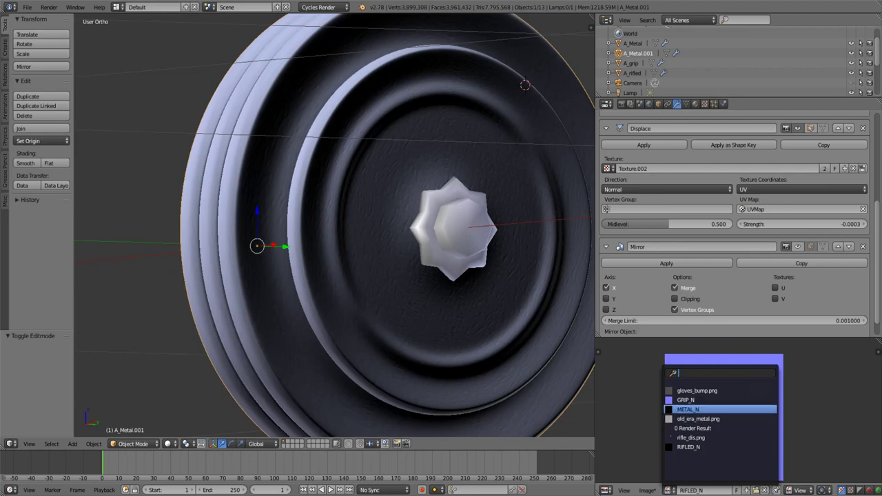
Step: Display the METAL_N normal map and select all of the plate's mesh in Edit Mode
left_click(696, 409)
key("Tab")
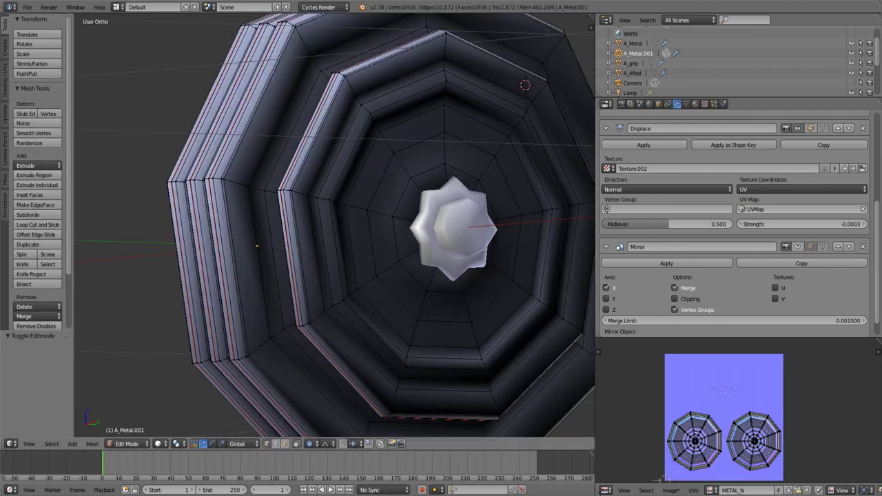
key("a")
scroll(334, 227, "down", 2)
middle_click_drag(334, 227, 276, 210)
middle_click_drag(423, 190, 419, 131)
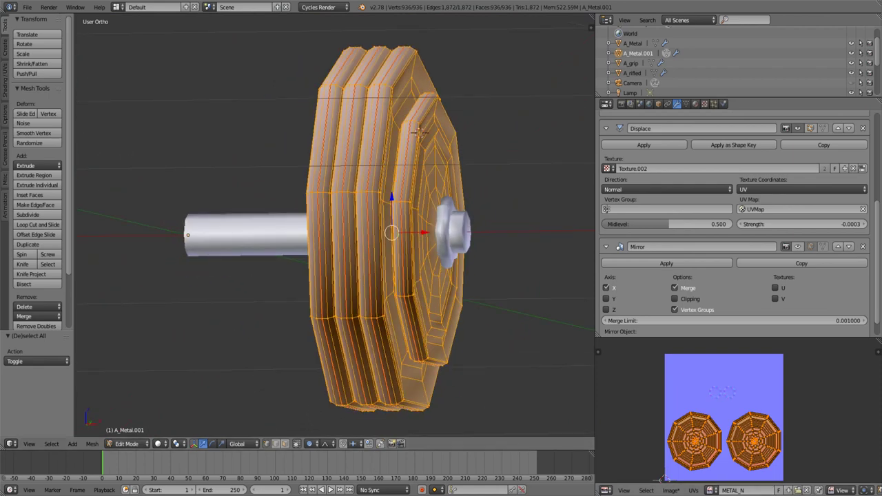
scroll(696, 435, "up", 4)
Step: Inspect the plate's UV islands over METAL_N, then return to Object Mode in wireframe
middle_click_drag(654, 413, 693, 414)
scroll(693, 413, "up", 3)
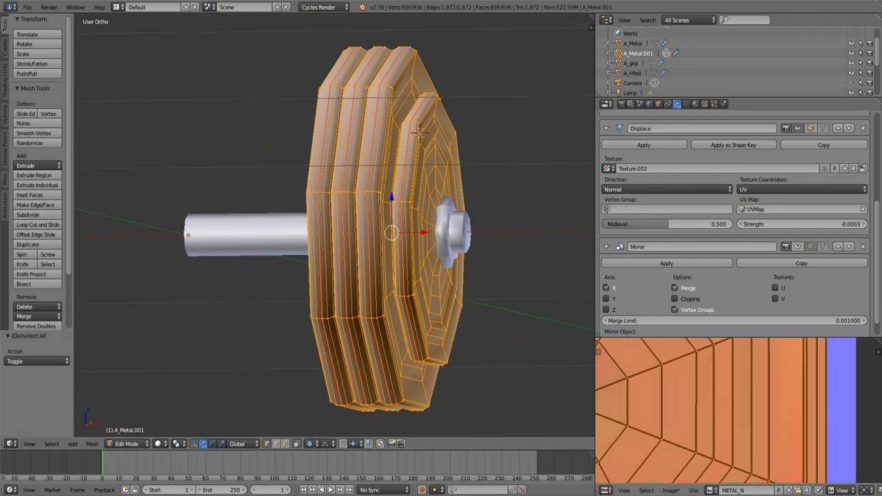
scroll(693, 413, "down", 3)
scroll(693, 413, "down", 1)
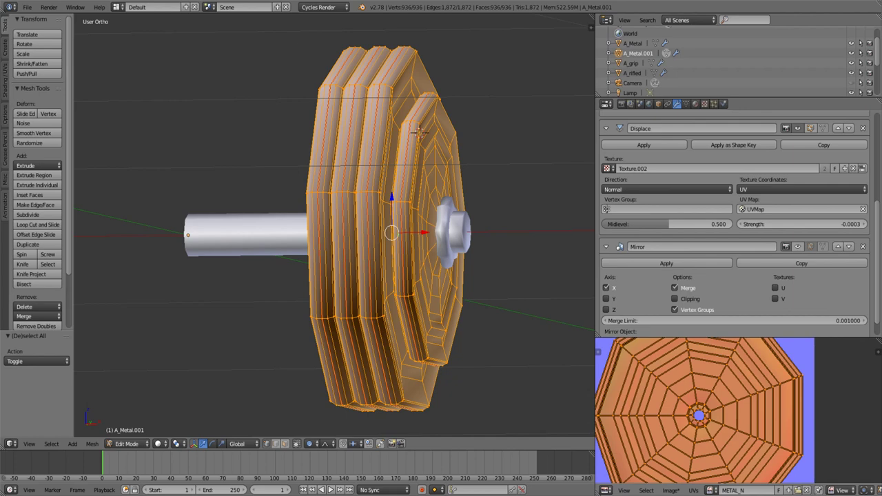
key("Tab")
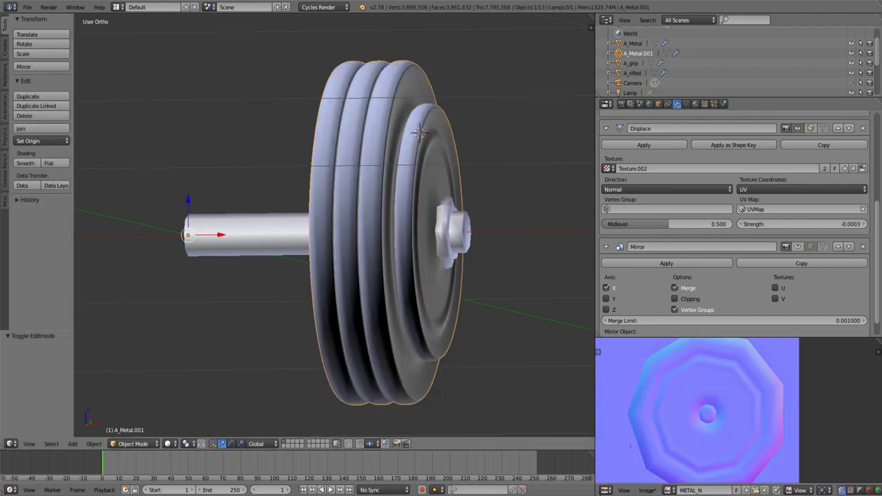
key("z")
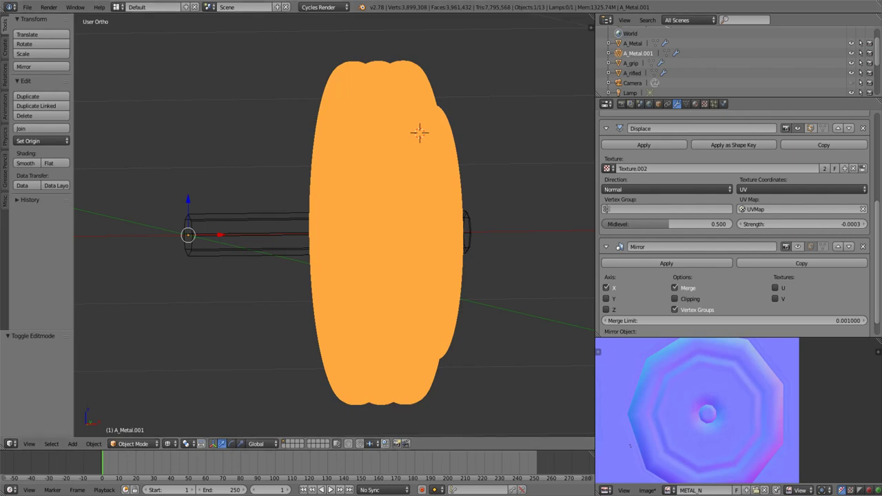
Step: Angle the view on the plate and step the Multires preview level down to 3
key("KP_4")
scroll(334, 224, "up", 2)
scroll(734, 220, "up", 5)
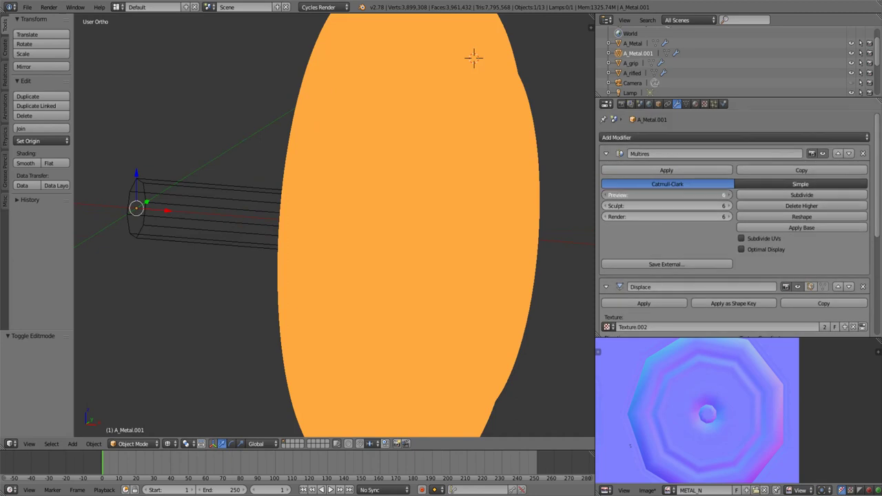
left_click(605, 195)
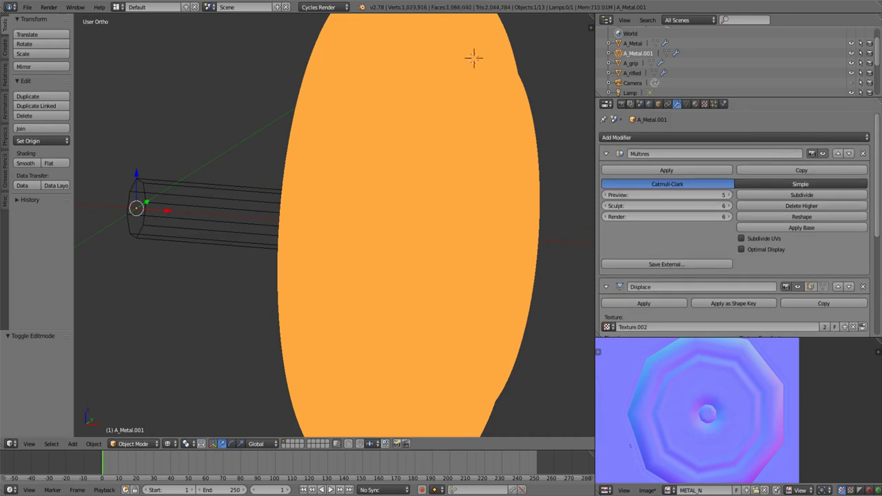
left_click(606, 195)
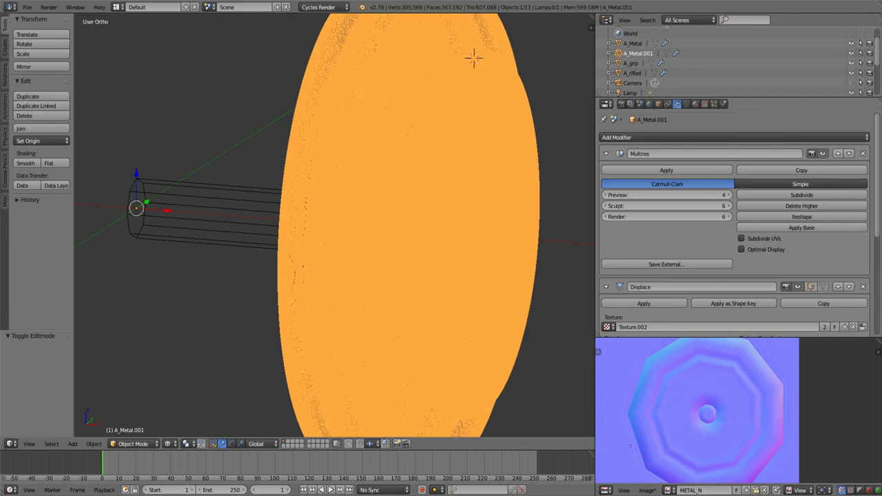
left_click(605, 195)
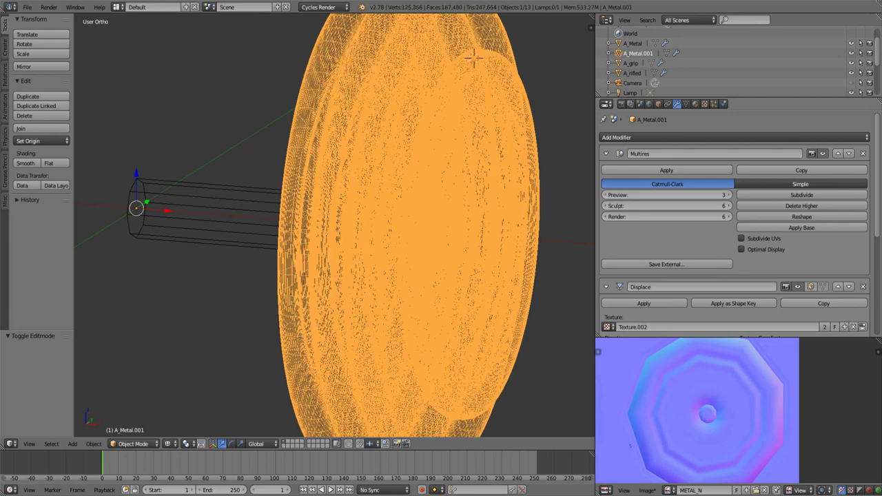
Step: Set Multires sculpt and render to 3, restore preview to 4, and dismiss the export menu
left_click(605, 206)
left_click(605, 206)
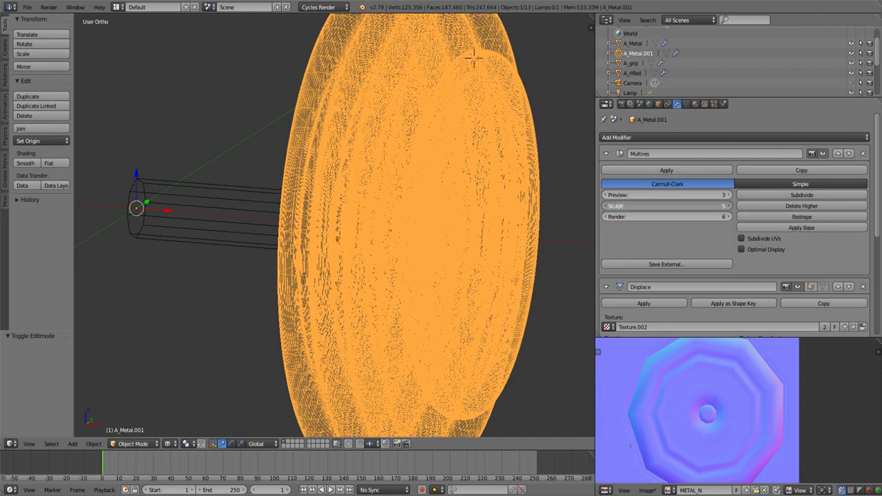
left_click(605, 206)
left_click(606, 217)
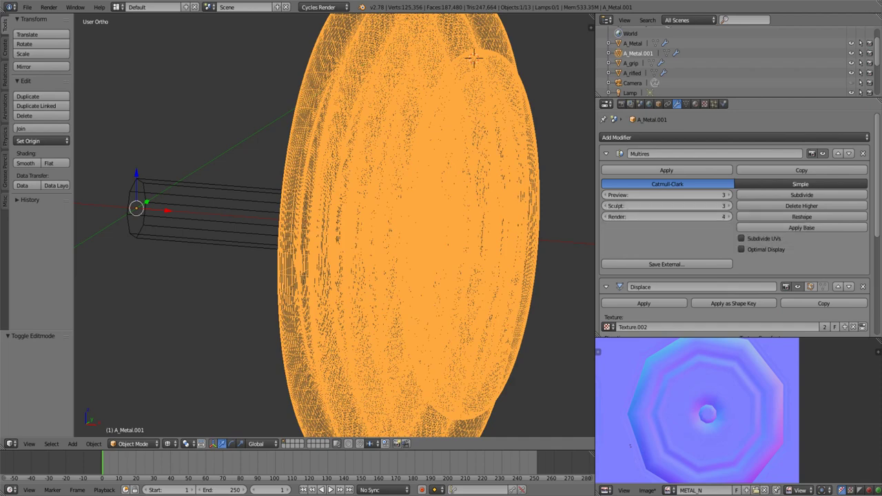
left_click(27, 7)
left_click(728, 195)
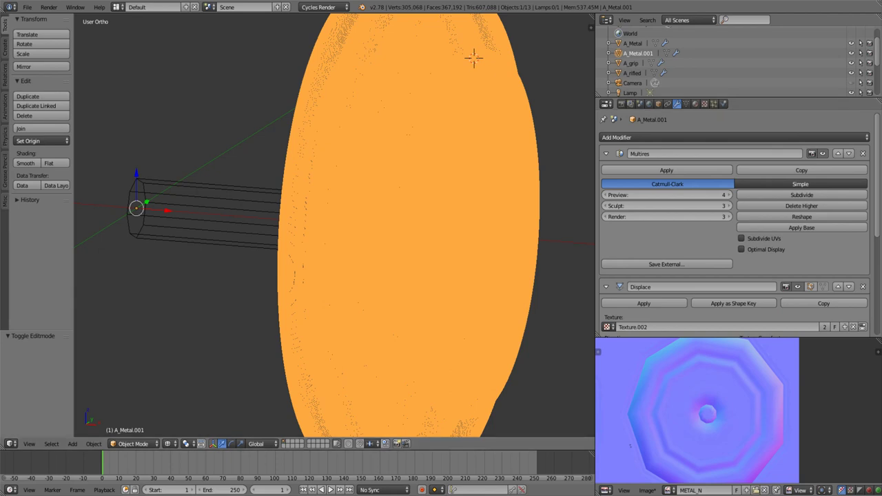
left_click(27, 7)
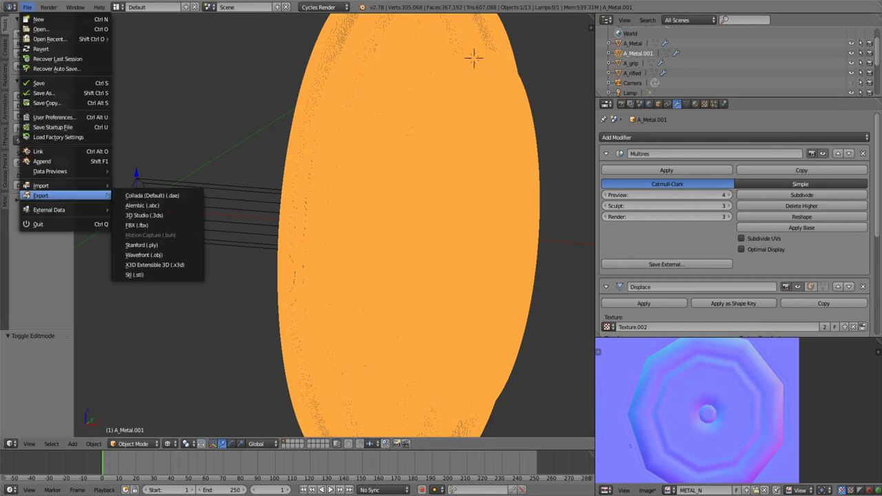
key("Escape")
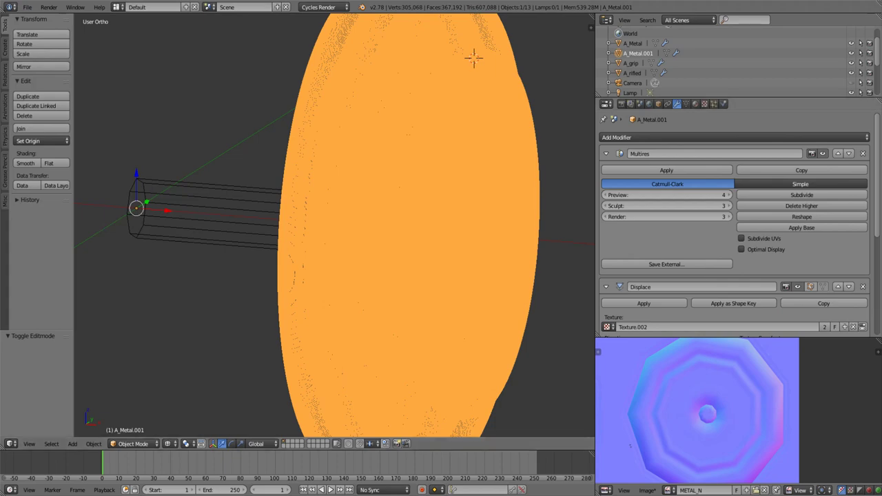
Step: Lower the plate's Multires preview, sculpt and render levels to 2
left_click(605, 195)
middle_click_drag(473, 58, 443, 138)
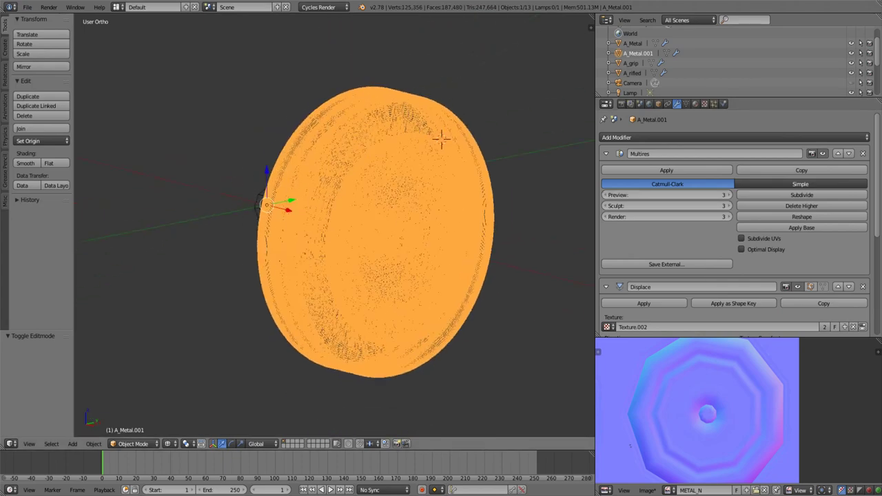
scroll(482, 103, "up", 5)
middle_click_drag(553, 52, 480, 46)
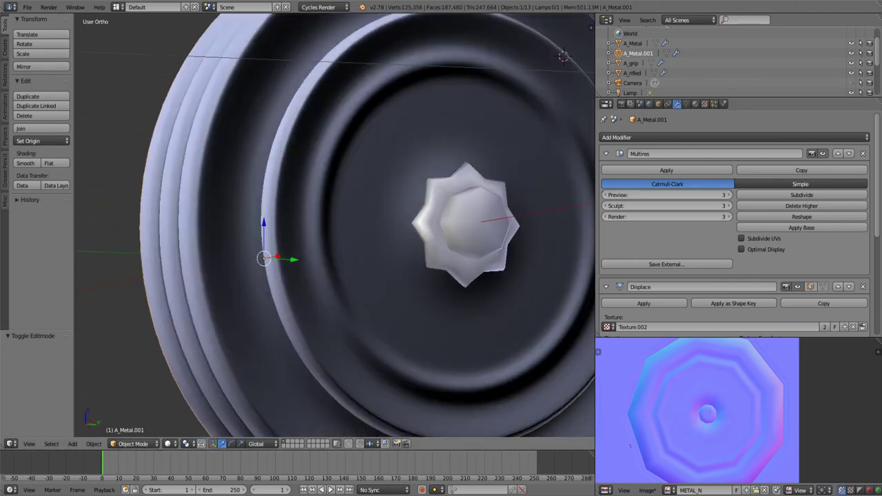
scroll(418, 122, "down", 3)
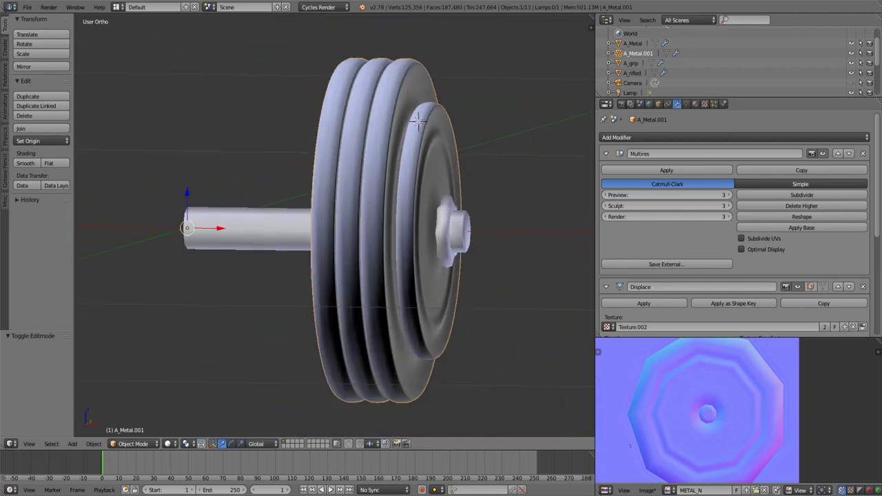
left_click(604, 195)
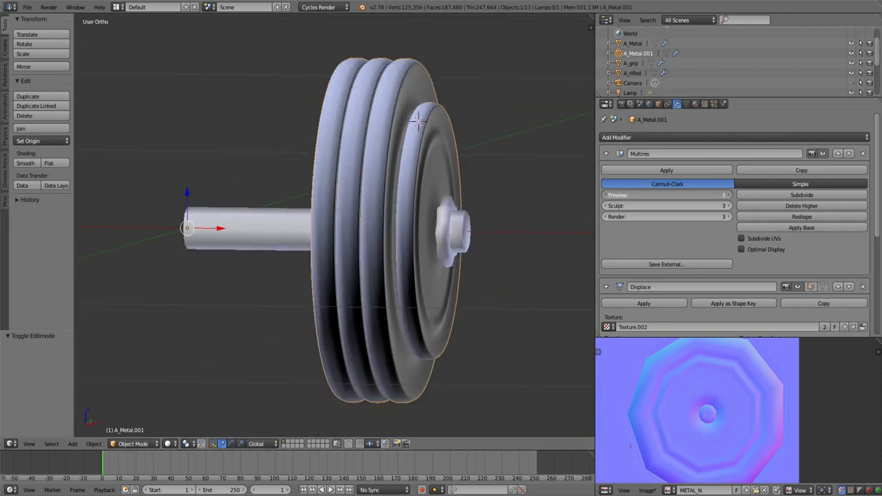
middle_click_drag(418, 121, 454, 124)
scroll(427, 221, "up", 3)
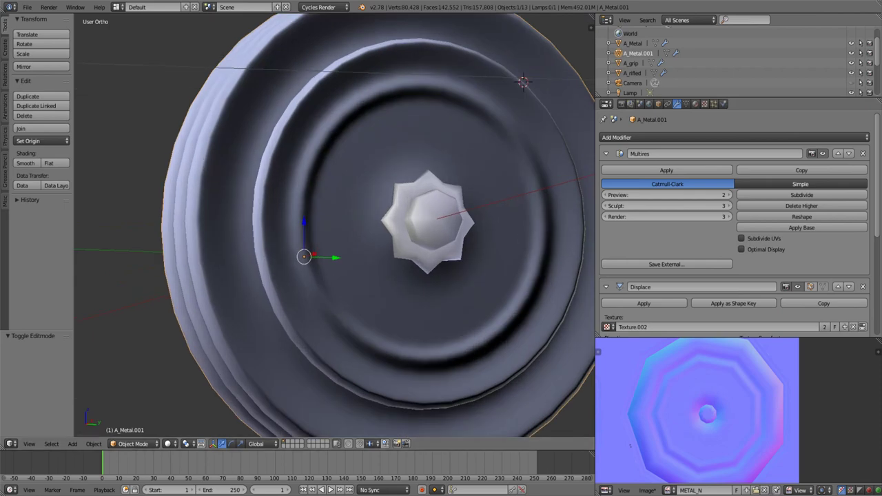
left_click(605, 206)
left_click(605, 217)
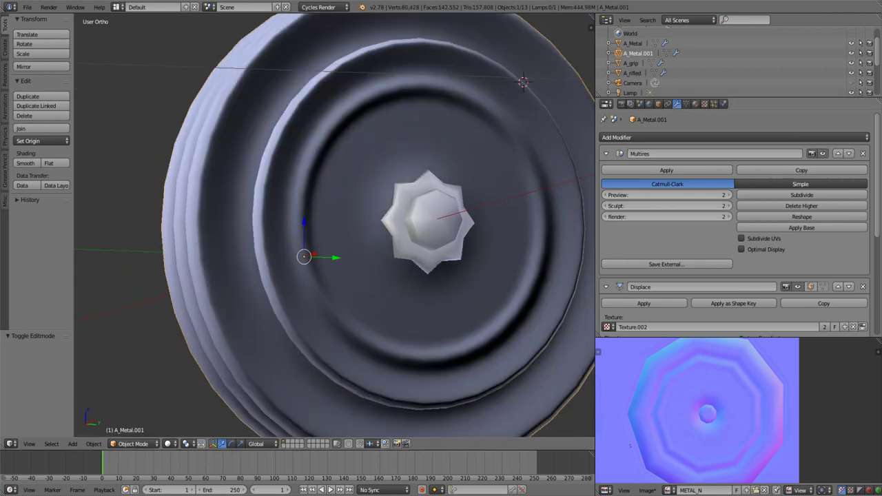
Step: Remove the Displace modifier from A_Metal.001 and view the plate in wireframe
scroll(734, 220, "down", 2)
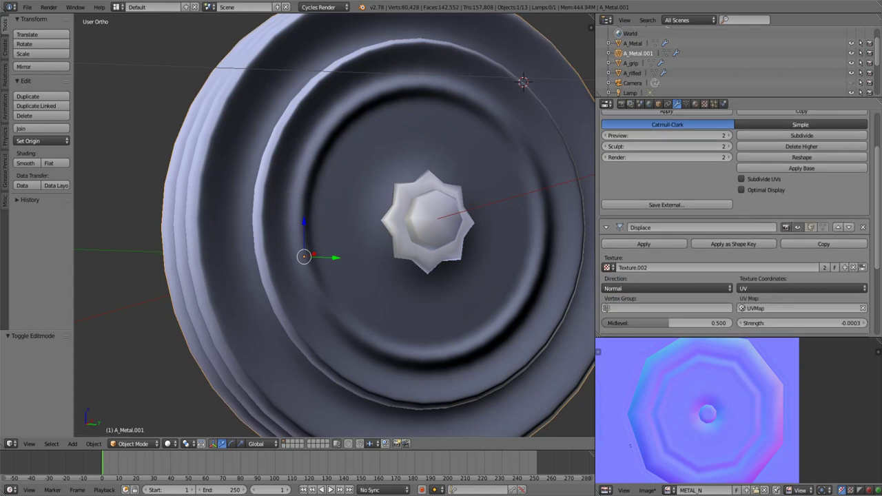
left_click(863, 226)
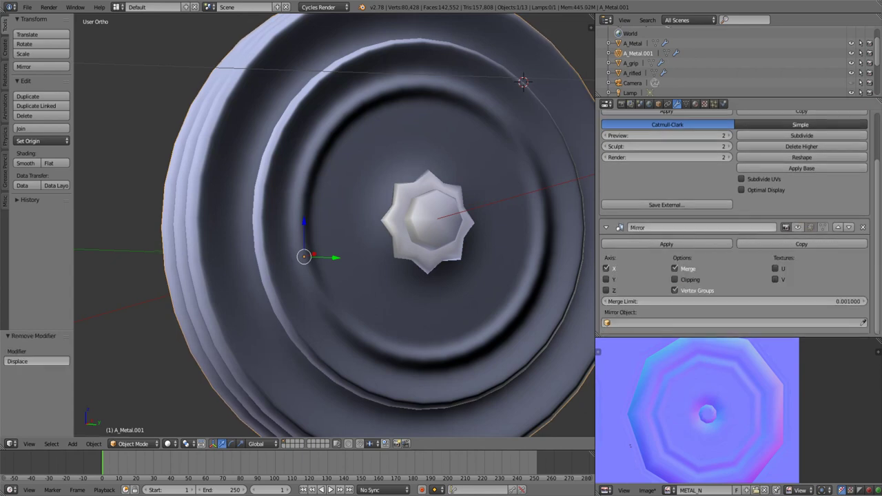
middle_click_drag(483, 276, 413, 262)
mouse_move(461, 122)
middle_mouse_down()
mouse_move(431, 109)
mouse_move(403, 110)
mouse_move(358, 207)
mouse_move(413, 207)
mouse_move(465, 130)
middle_mouse_up()
key("z")
scroll(403, 110, "up", 6)
Step: Compare preview level 1 in solid shading, restore preview level 2, and cancel the export menu
key("ctrl+1")
key("z")
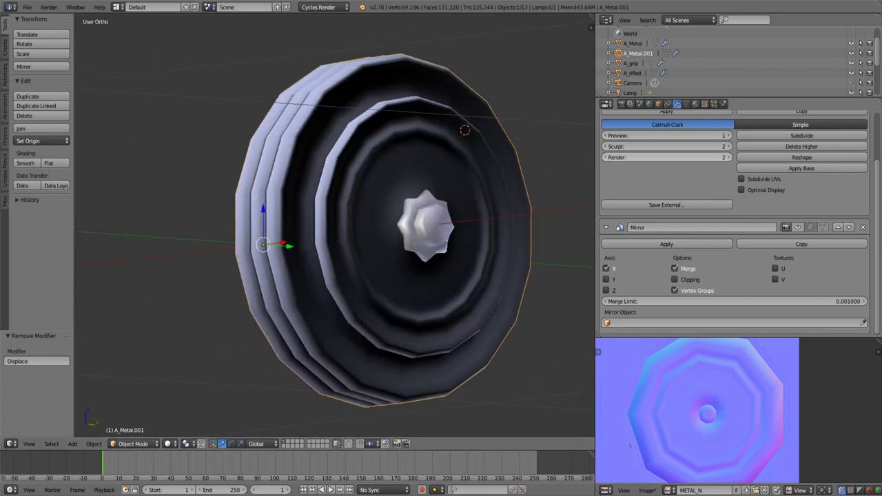
left_click(728, 135)
mouse_move(413, 206)
middle_mouse_down()
mouse_move(441, 200)
mouse_move(431, 207)
middle_mouse_up()
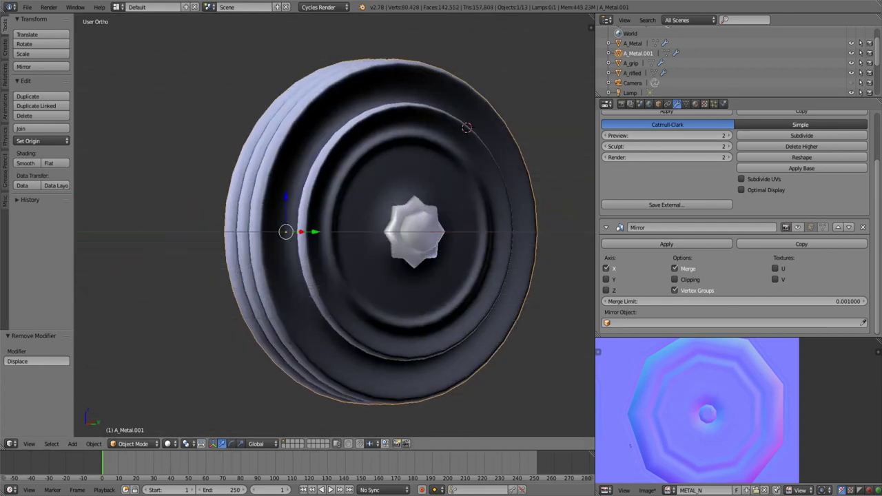
scroll(735, 221, "up", 2)
scroll(735, 220, "up", 1)
left_click(27, 7)
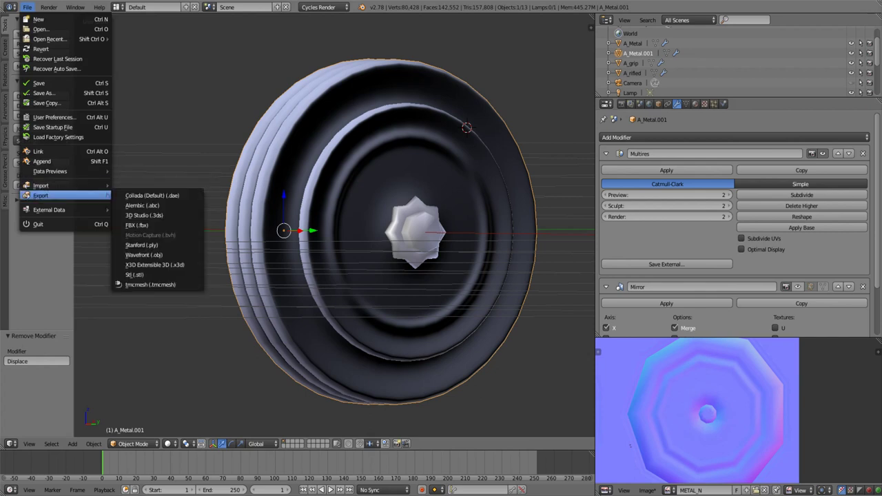
key("Escape")
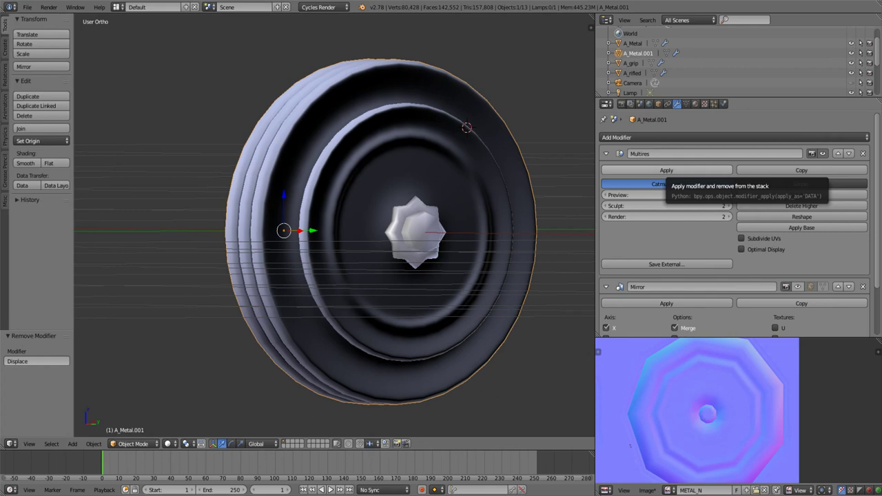
Step: Select the nut A_Metal and zoom in close on it
left_click(632, 43)
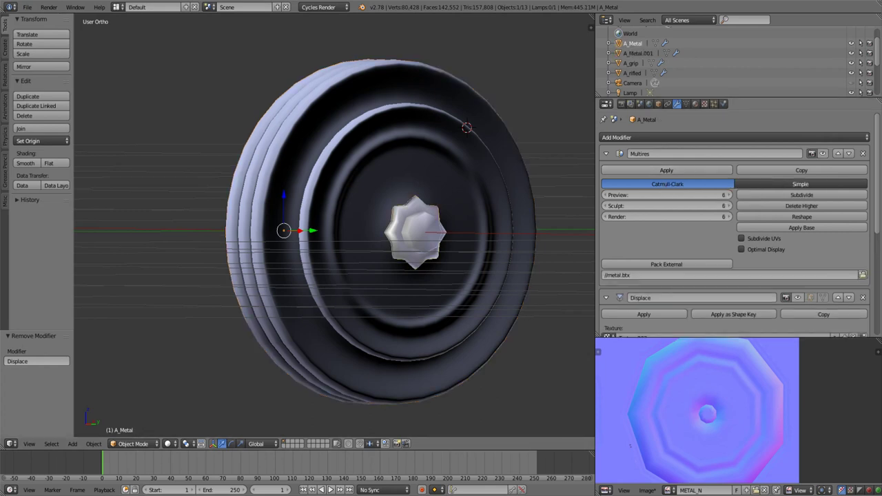
scroll(734, 221, "down", 5)
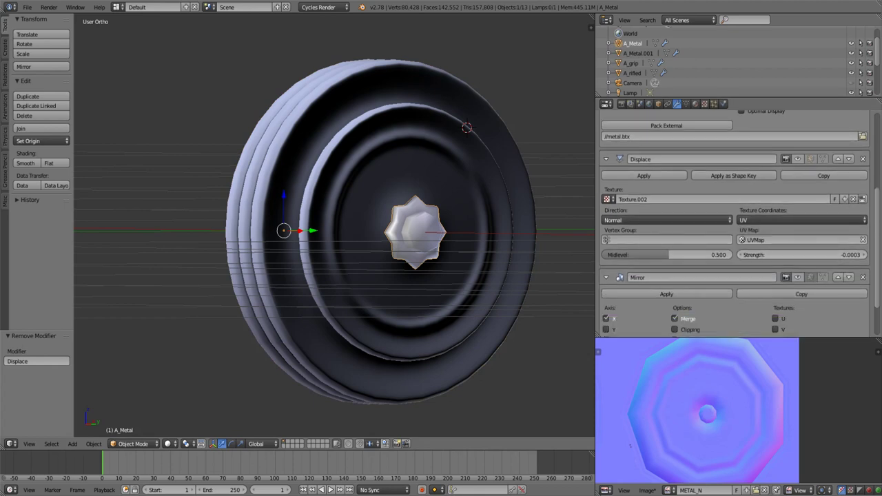
scroll(335, 226, "up", 2)
scroll(734, 221, "up", 2)
scroll(734, 206, "up", 3)
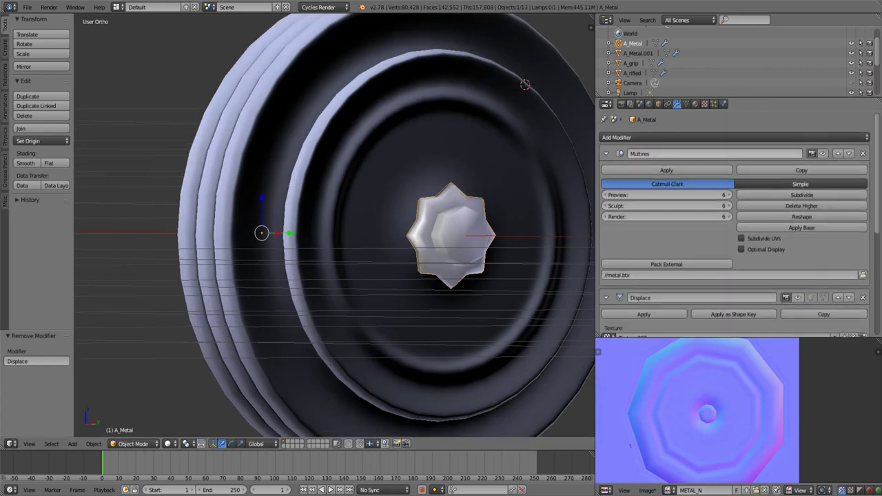
scroll(800, 170, "down", 3)
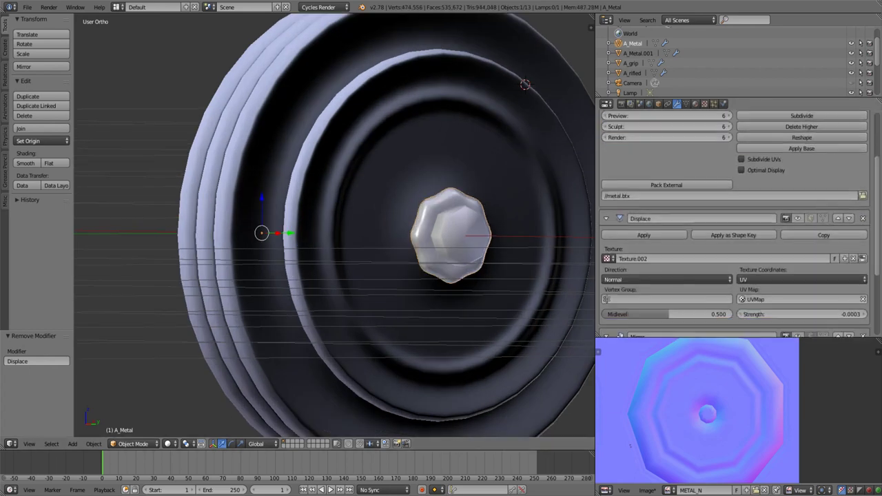
middle_click_drag(334, 226, 265, 237, "shift")
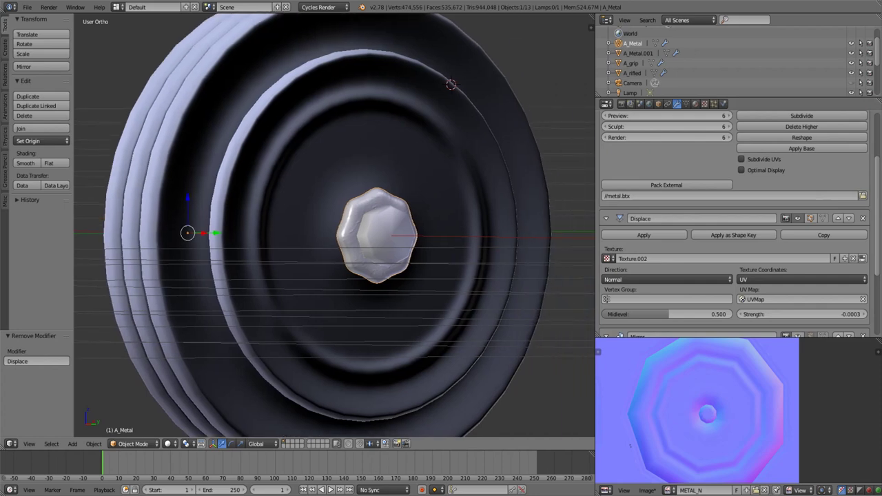
scroll(334, 225, "up", 3)
scroll(734, 206, "up", 2)
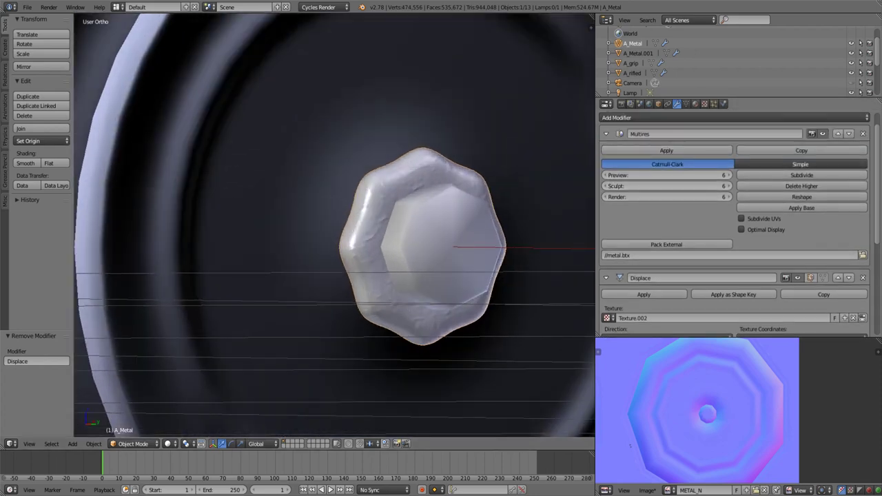
Step: Set the nut's Multires preview level to 2, checking it in wireframe
key("z")
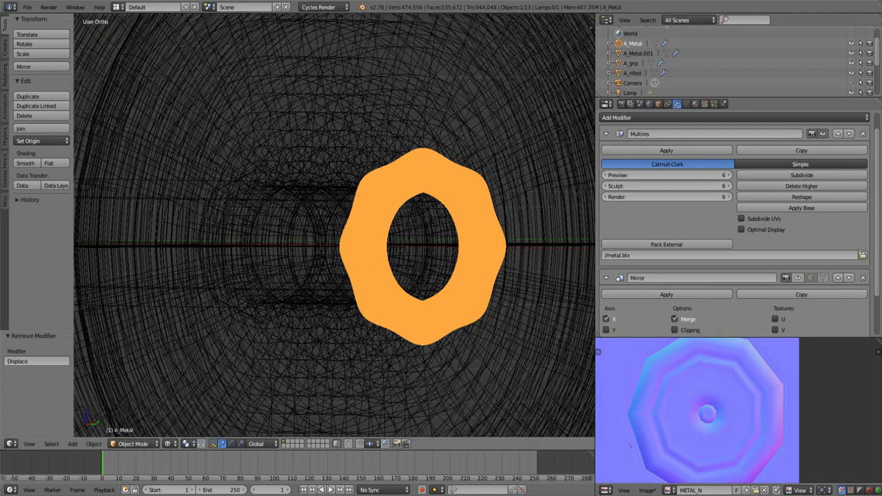
left_click(605, 175)
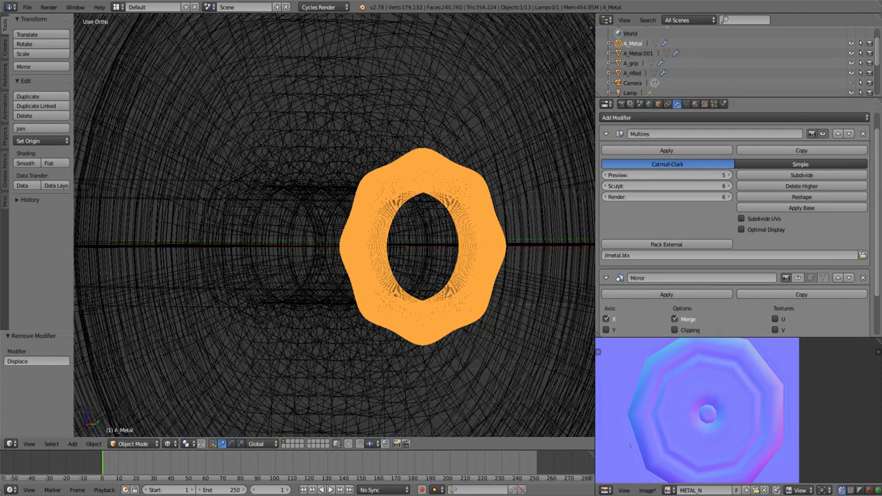
left_click(604, 175)
left_click(604, 175)
key("z")
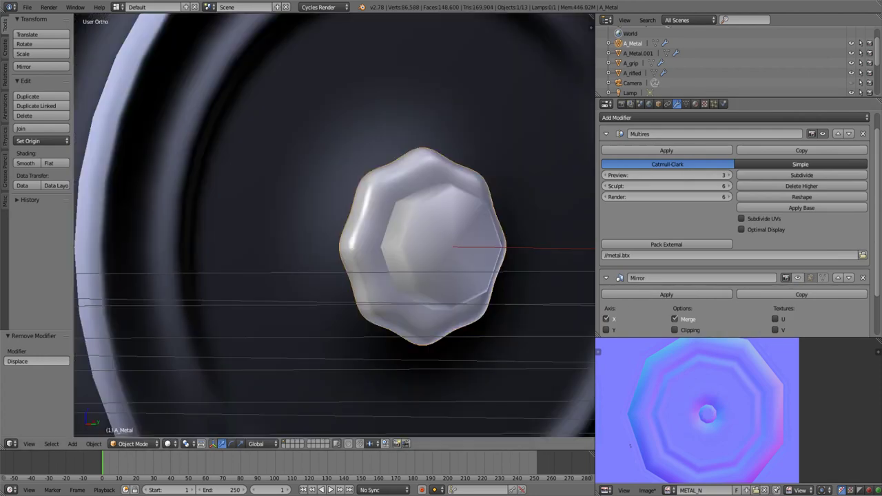
left_click(604, 175)
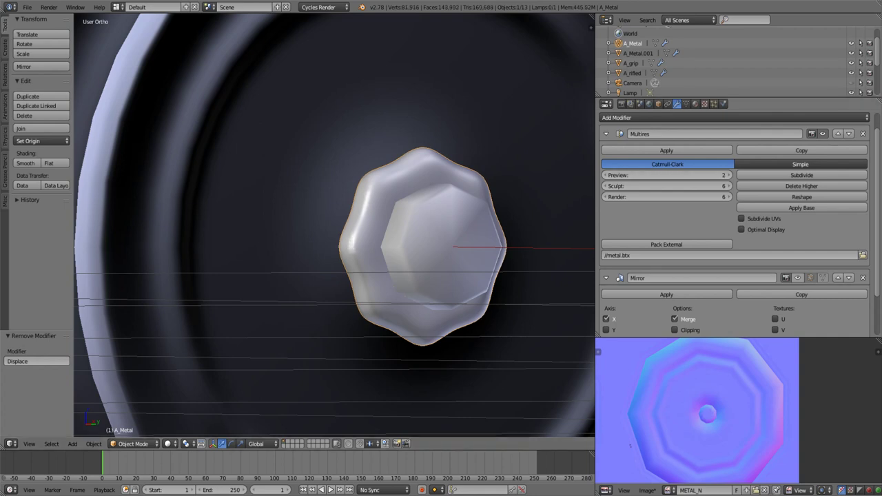
left_click(604, 175)
key("ctrl+2")
Step: Set the nut's Multires sculpt and render levels to 2
left_click(666, 186)
type("1")
key("Return")
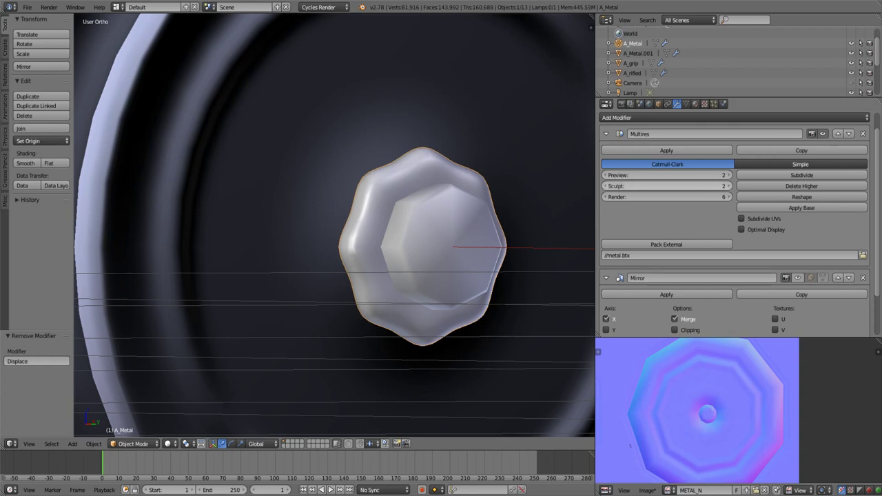
left_click(667, 186)
type("2")
key("Return")
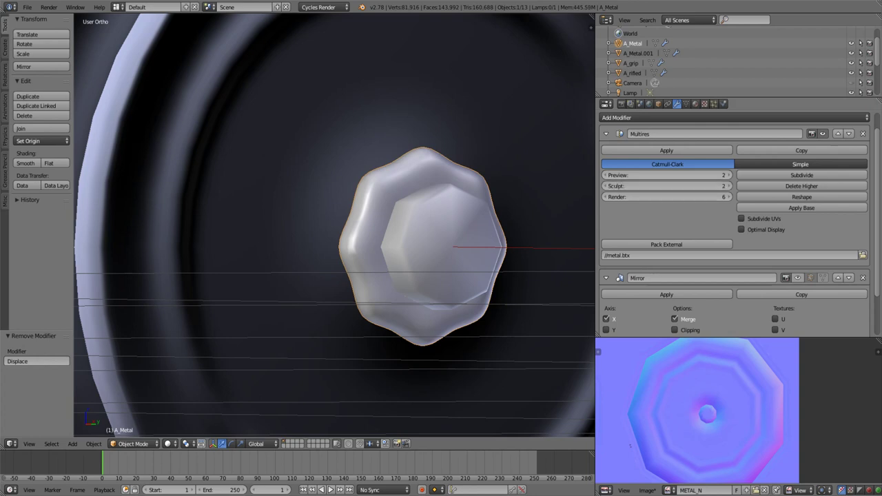
left_click(666, 197)
type("3")
key("Return")
left_click(666, 197)
type("2")
key("Return")
Step: Apply the nut's Multires modifier at level 2
left_click(728, 198)
scroll(330, 235, "down", 3)
middle_click_drag(331, 234, 386, 228)
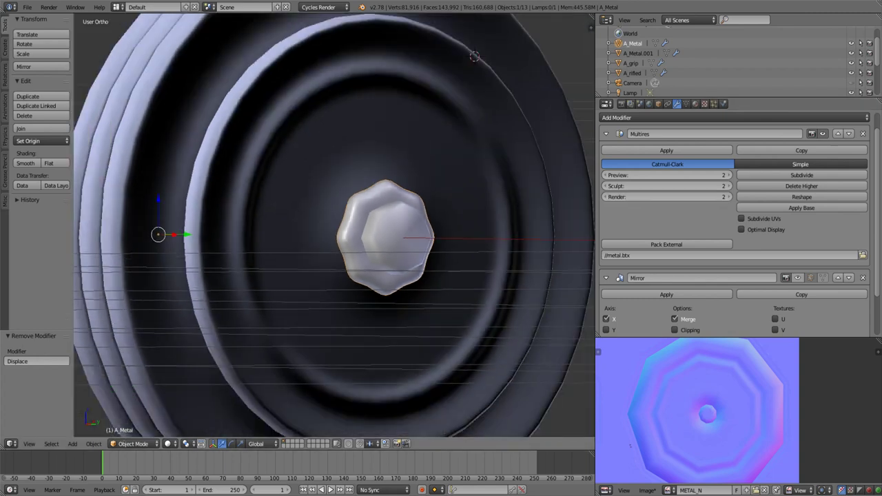
scroll(735, 220, "up", 1)
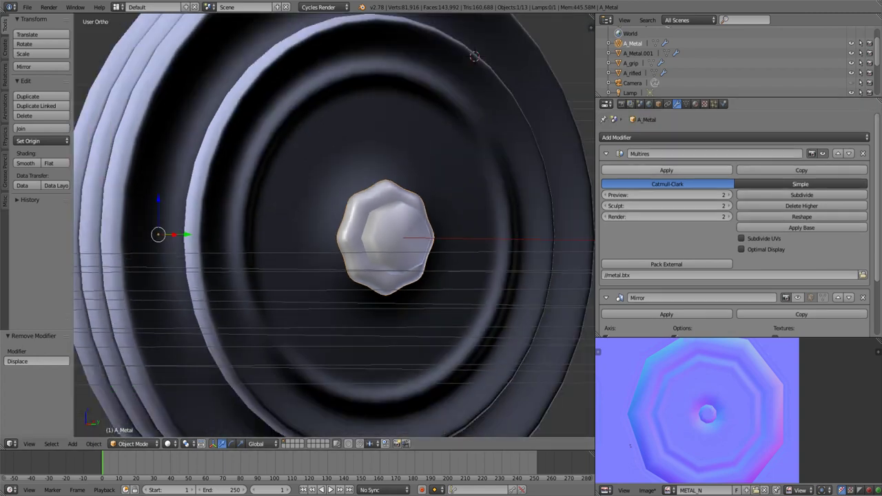
left_click(667, 170)
scroll(330, 234, "down", 3)
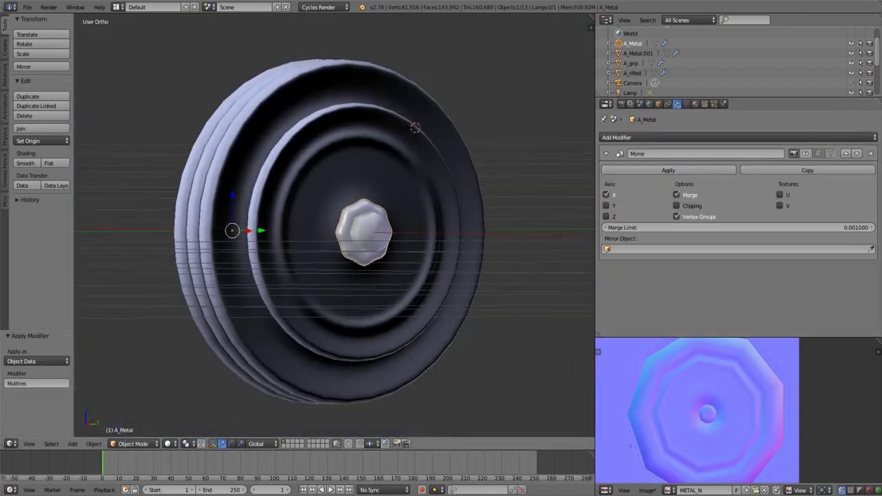
middle_click_drag(330, 234, 386, 227)
key("z")
mouse_move(408, 122)
middle_mouse_down()
mouse_move(388, 114)
mouse_move(360, 132)
mouse_move(376, 132)
middle_mouse_up()
right_click(388, 115)
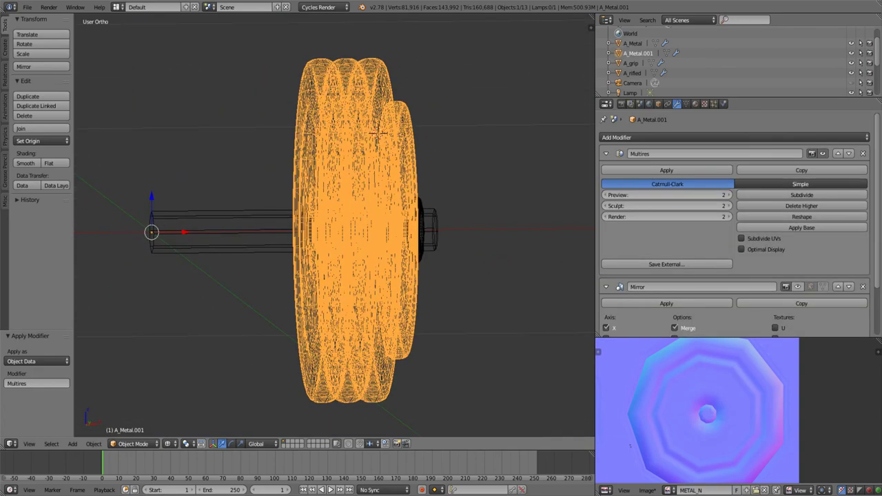
right_click(359, 231)
right_click(415, 230)
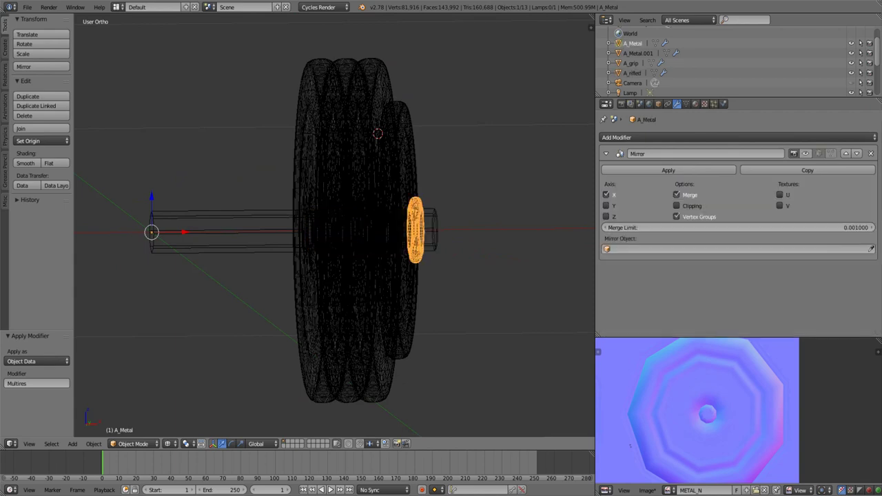
key("z")
middle_click_drag(416, 230, 441, 227)
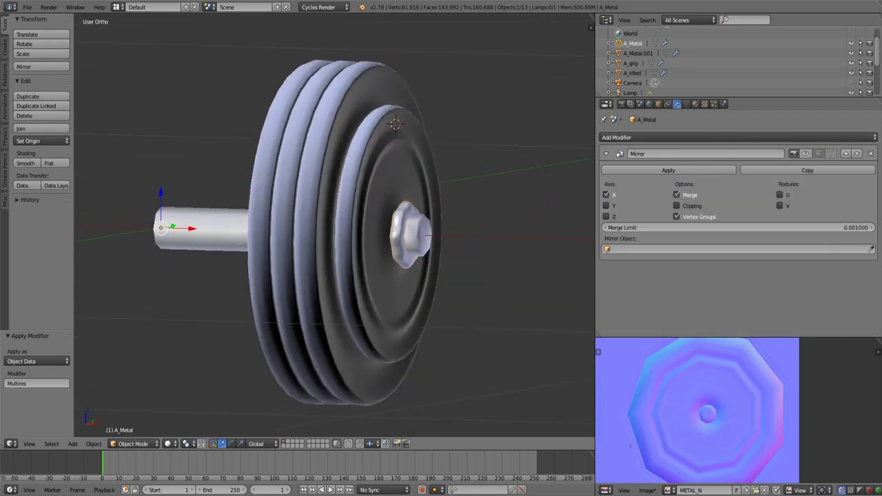
left_click(632, 73)
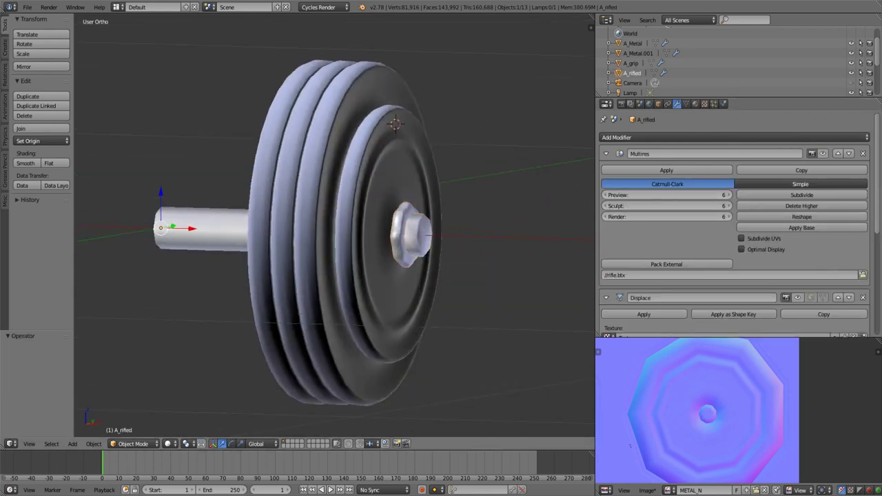
right_click(412, 233)
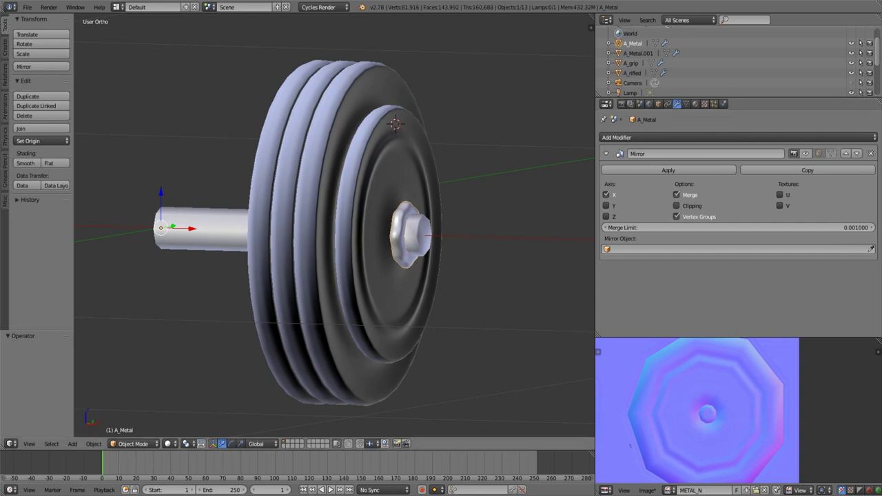
right_click(412, 233)
right_click(412, 233)
right_click(413, 232)
right_click(412, 233)
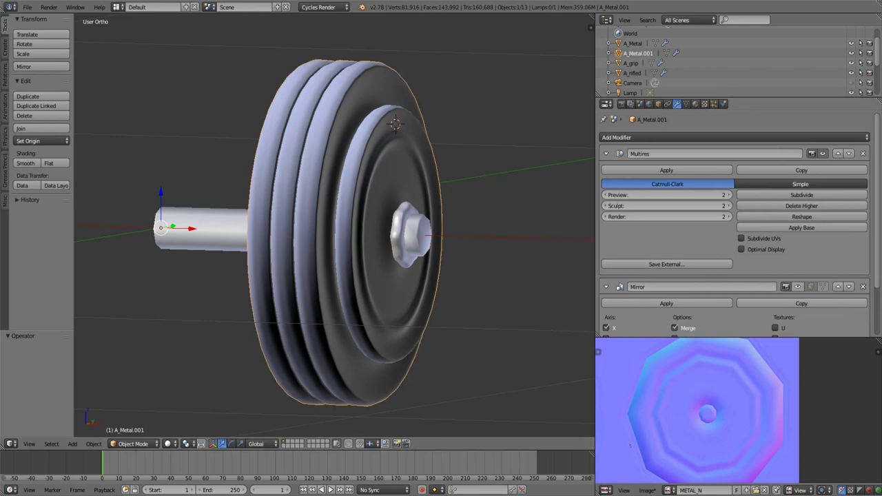
Step: Show the plates' mirrored copy and make it real geometry, then dismiss the export menu
left_click(811, 287)
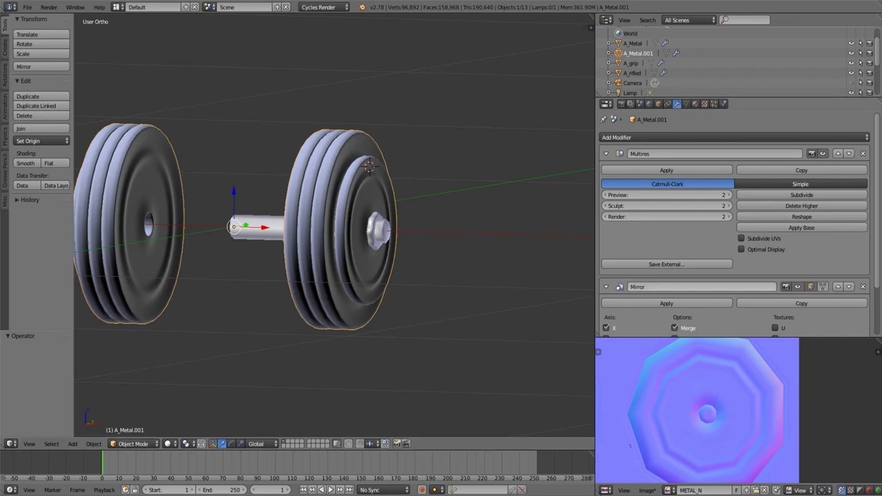
left_click(667, 303)
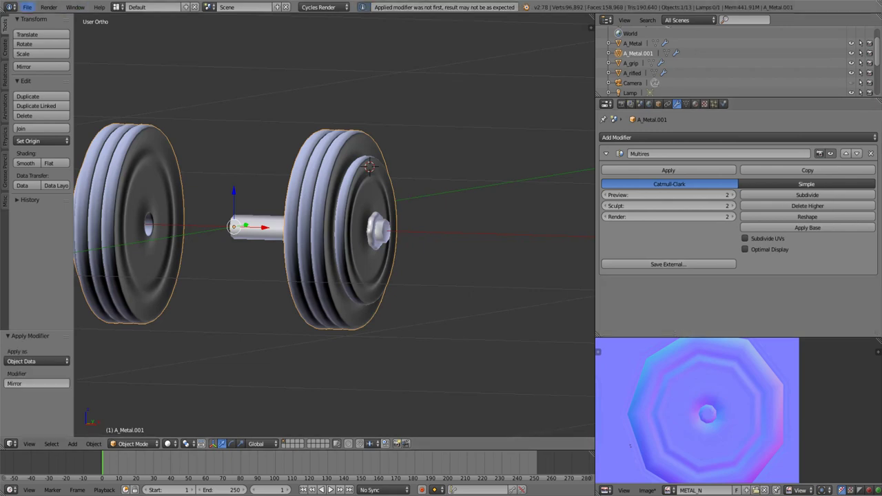
left_click(27, 7)
mouse_move(41, 196)
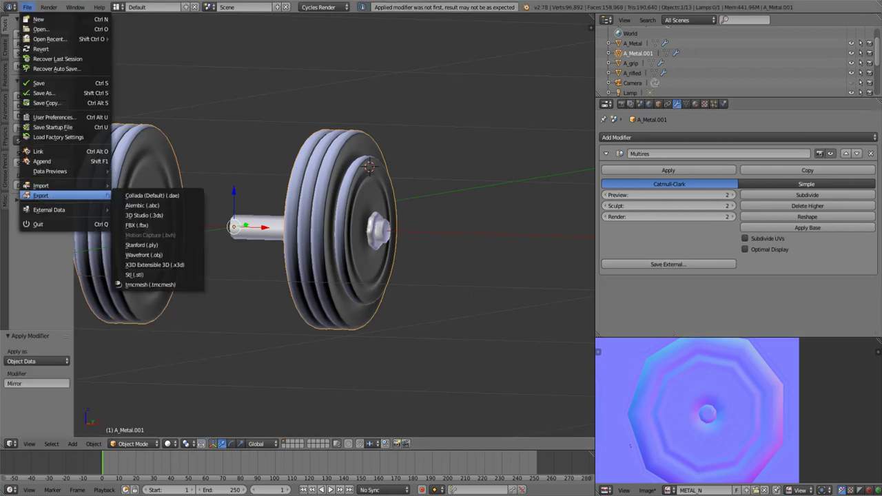
key("Escape")
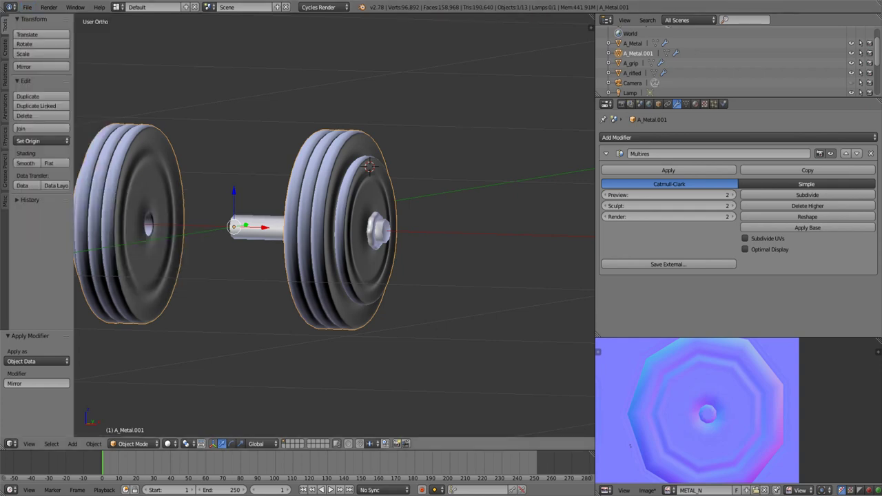
Step: Drop the plates' Multires preview and sculpt levels to 1, then restore preview to 2
mouse_move(331, 241)
middle_mouse_down()
mouse_move(386, 234)
mouse_move(344, 238)
mouse_move(358, 241)
middle_mouse_up()
scroll(297, 228, "up", 2)
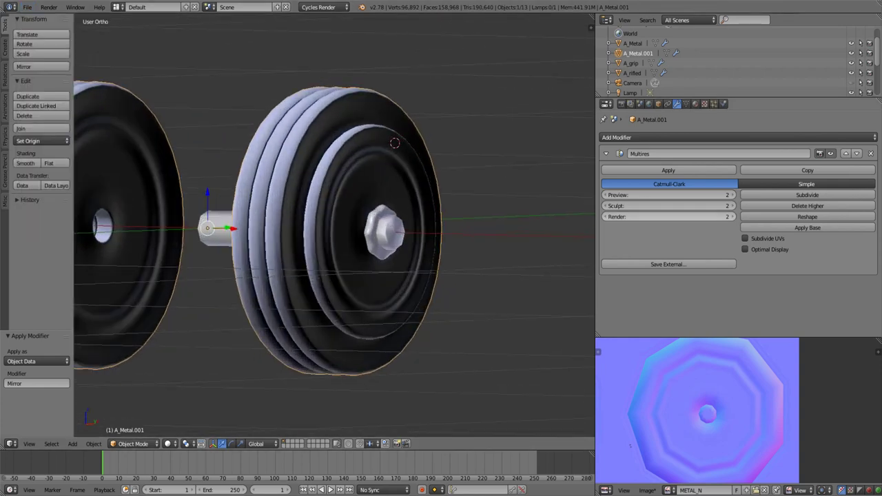
key("ctrl+1")
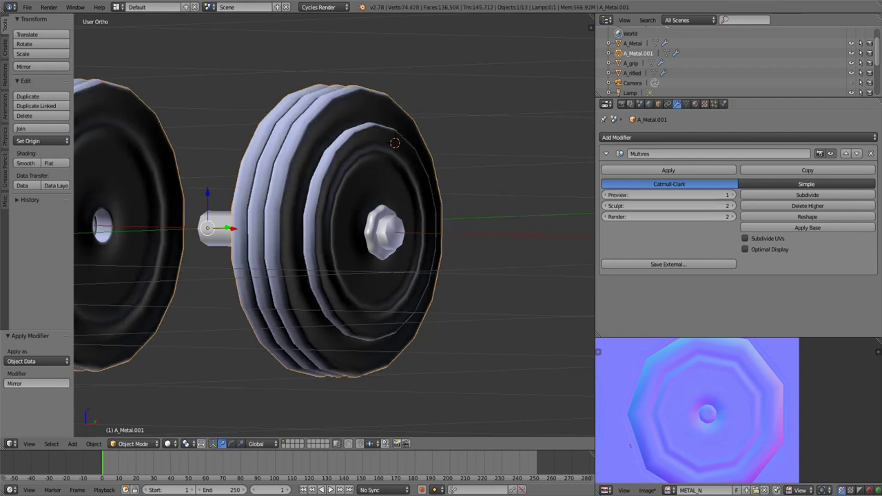
left_click(605, 205)
left_click(632, 43)
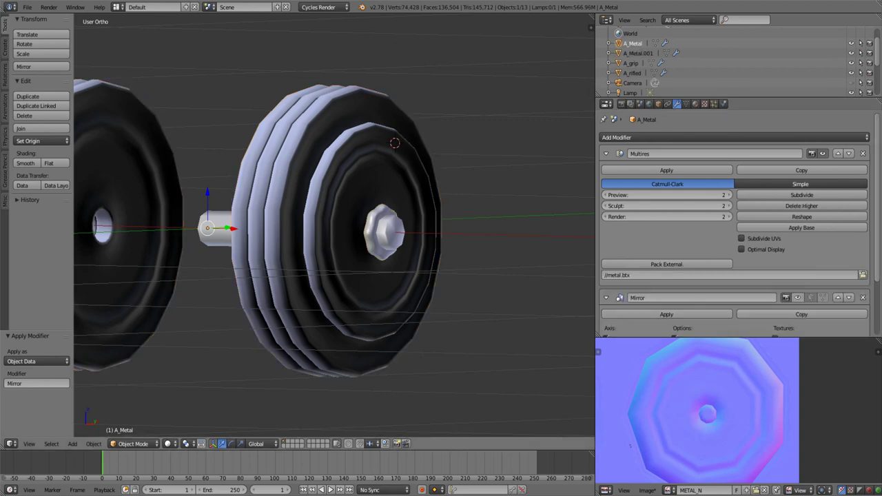
left_click(637, 53)
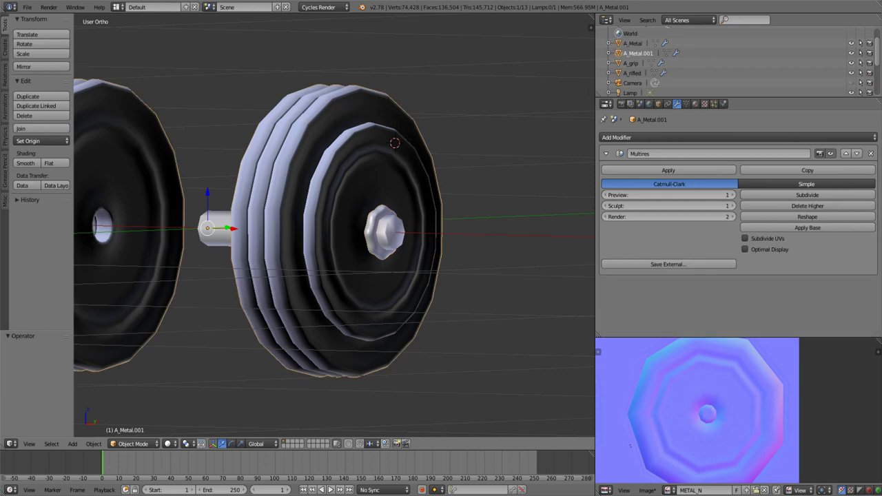
key("ctrl+2")
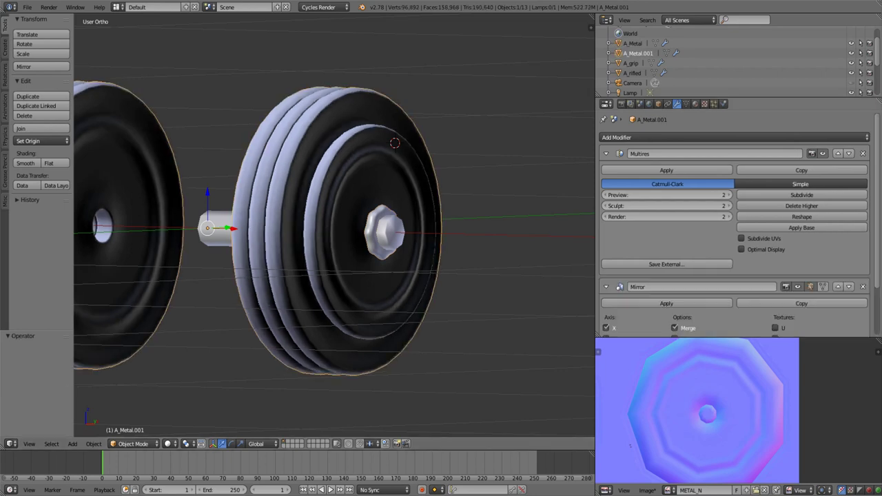
Step: Hide the plate's mirrored copy in the viewport and select A_Metal
left_click(798, 286)
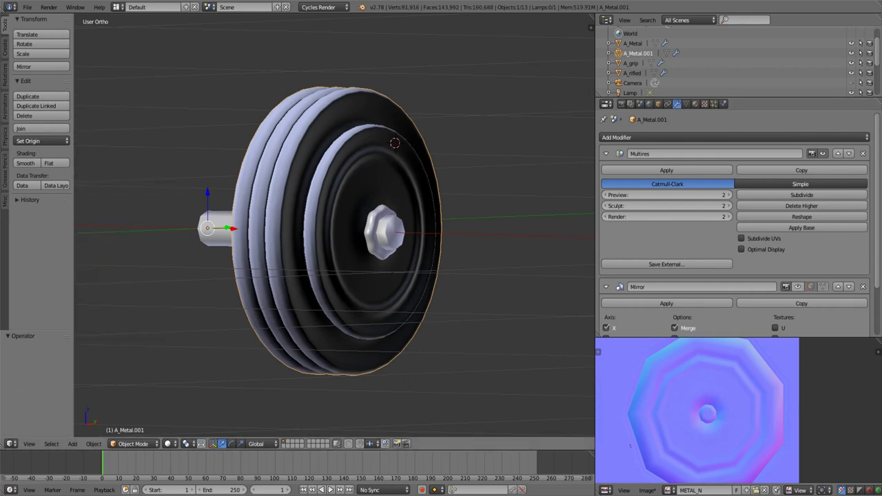
left_click(632, 43)
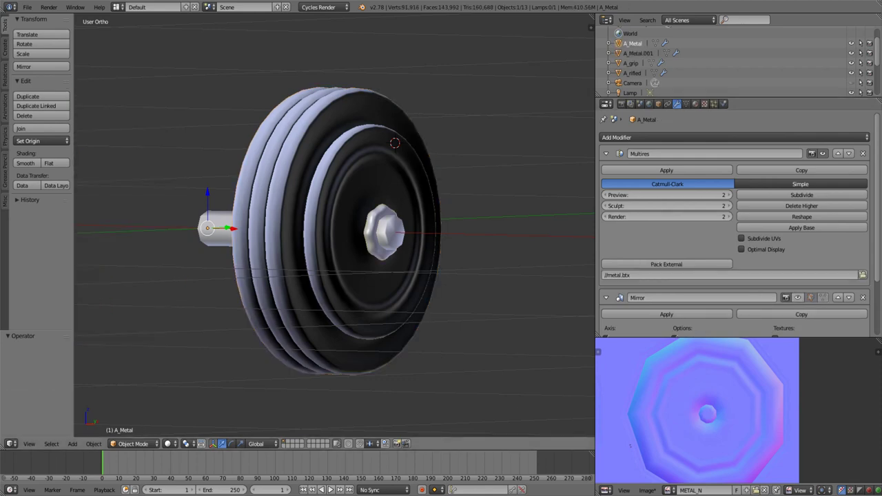
scroll(334, 228, "up", 2)
mouse_move(334, 228)
middle_mouse_down()
mouse_move(124, 227)
mouse_move(159, 227)
middle_mouse_up()
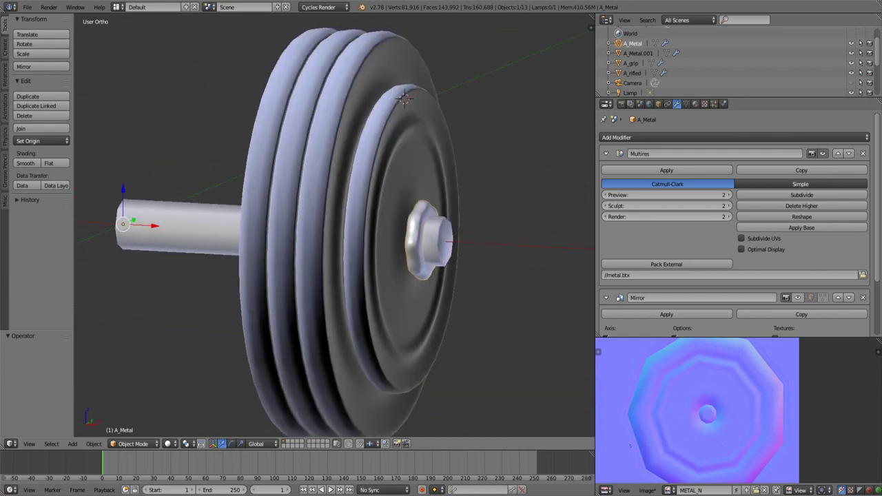
scroll(334, 227, "down", 3)
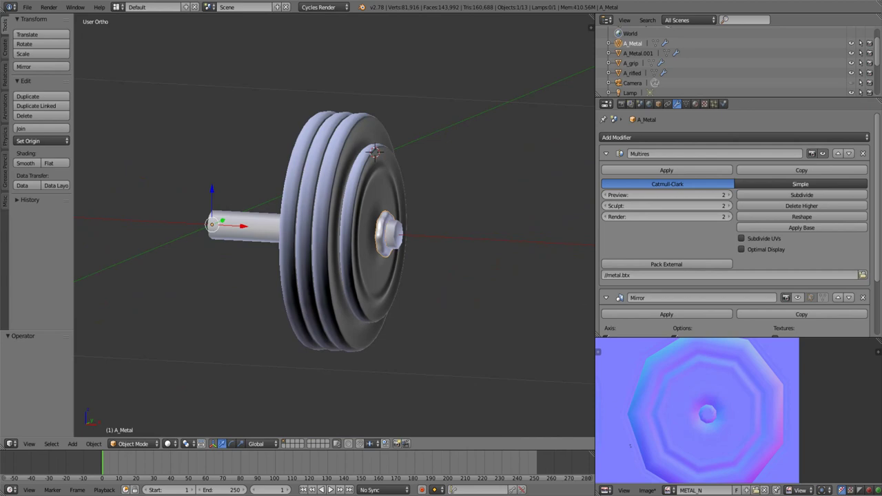
Step: Isolate A_rifled and enable its Displace modifier in the viewport to show the rifling
key("h")
left_click(632, 72)
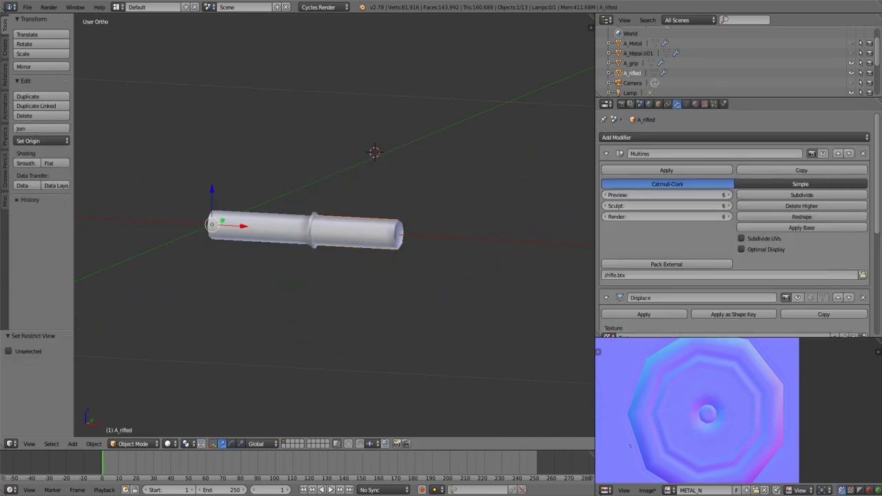
scroll(334, 228, "up", 4)
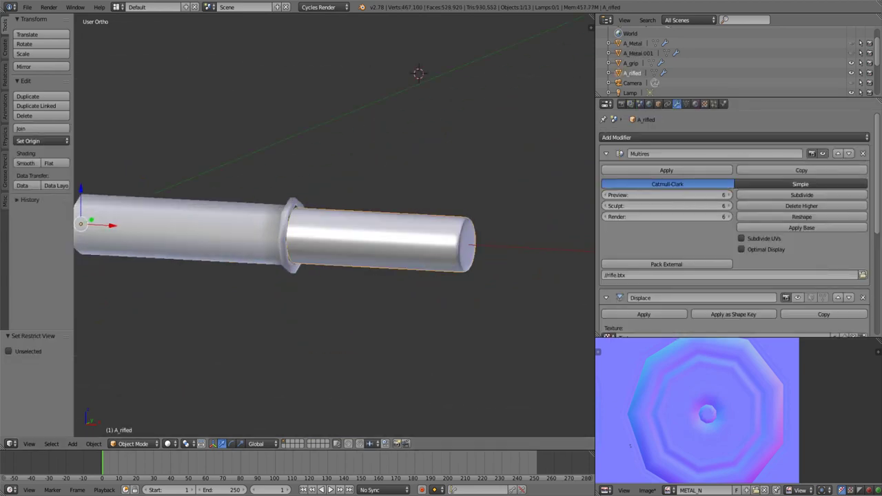
scroll(800, 257, "down", 2)
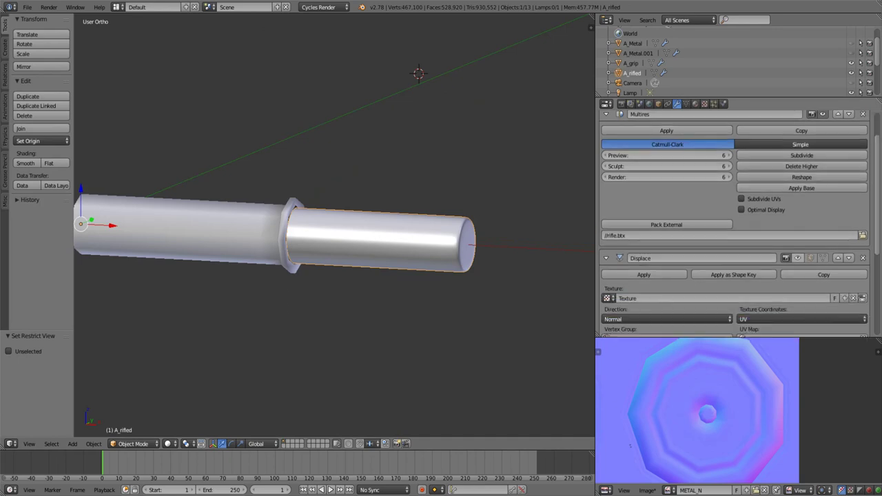
left_click(798, 257)
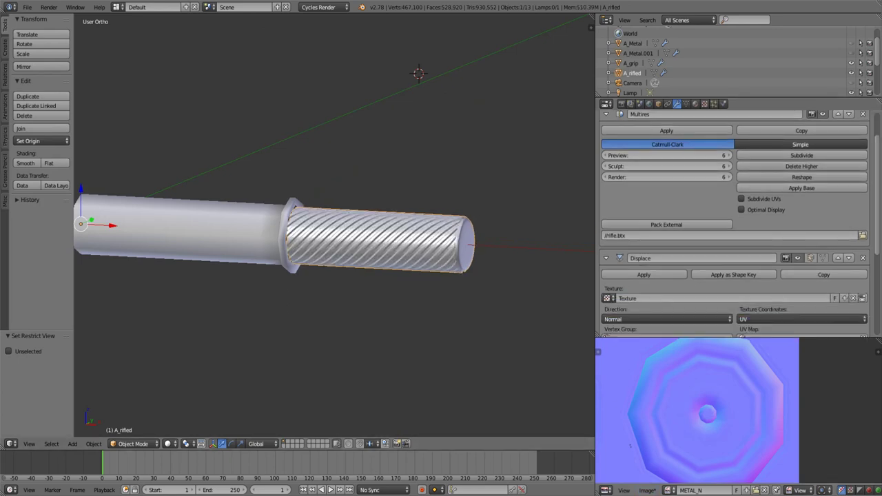
Step: Display RIFLED_N in the image editor and inspect the grip's UV islands in Edit Mode
left_click(667, 490)
left_click(696, 447)
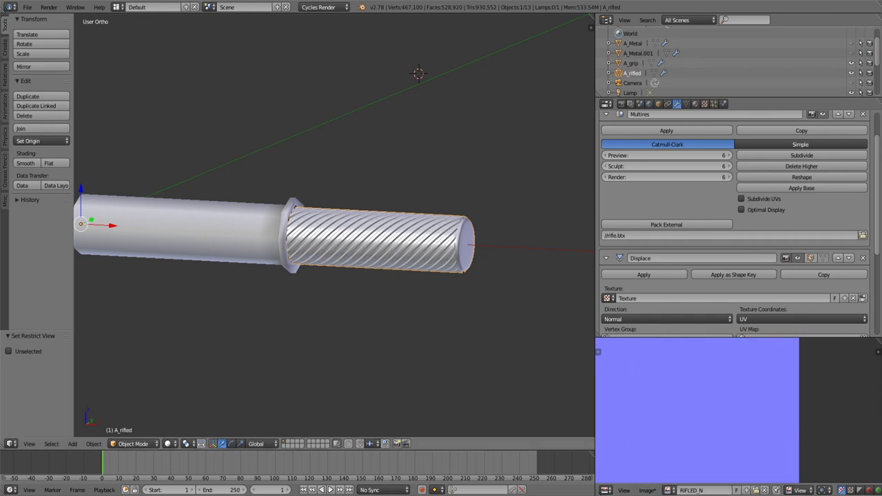
scroll(334, 234, "up", 2)
key("Tab")
scroll(689, 400, "down", 2)
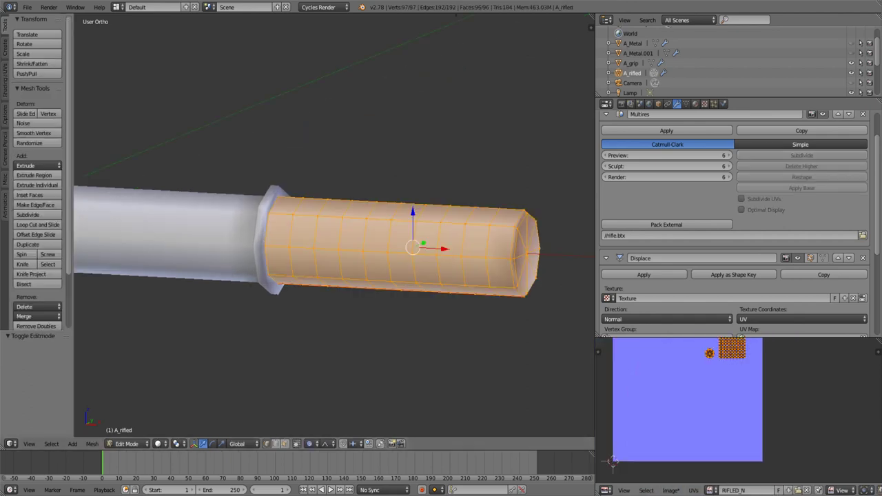
scroll(689, 406, "up", 1)
scroll(689, 407, "up", 3)
middle_click_drag(689, 399, 755, 410)
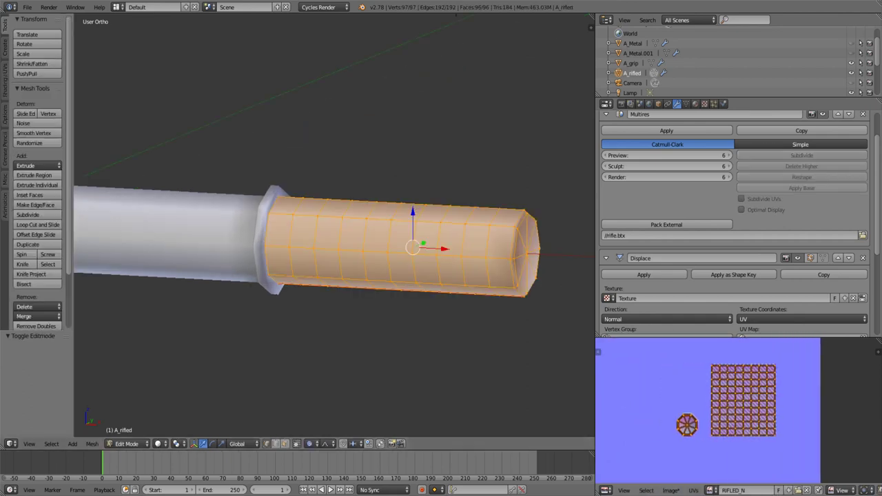
scroll(720, 413, "up", 1)
scroll(720, 414, "up", 1)
scroll(720, 413, "up", 1)
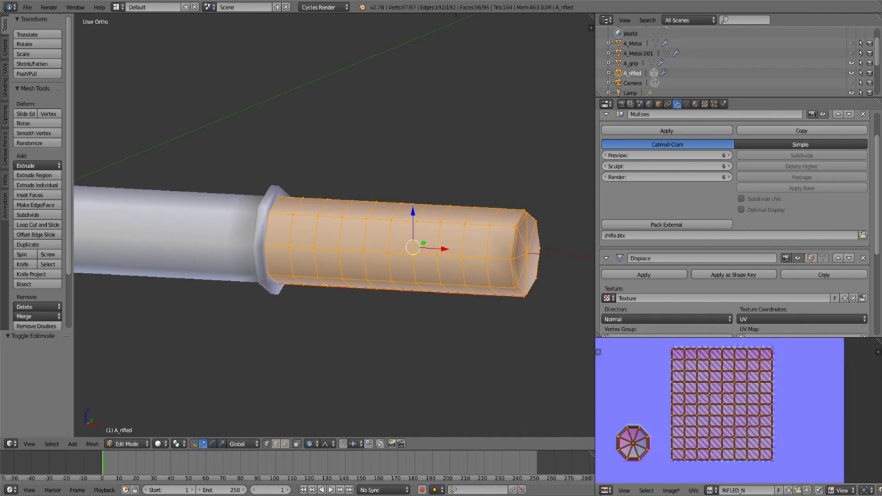
key("Tab")
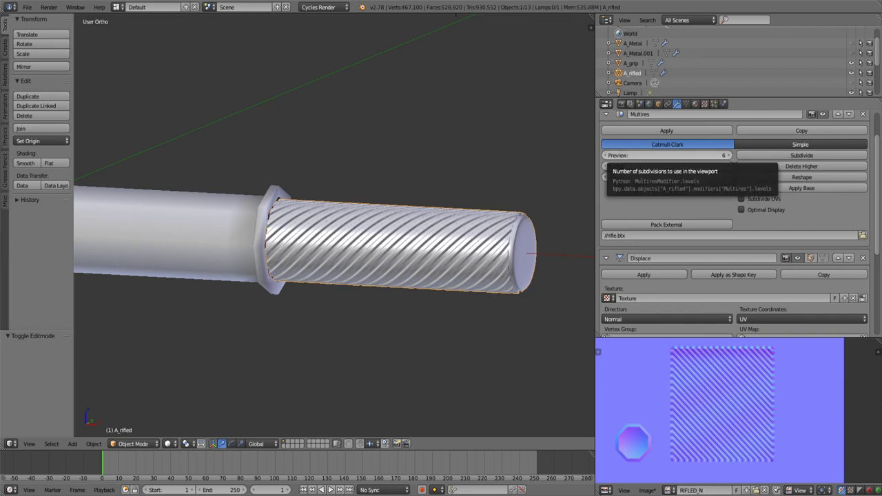
Step: Step the grip's Multires preview down to 3 and sculpt and render to 4
scroll(333, 189, "up", 3)
key("z")
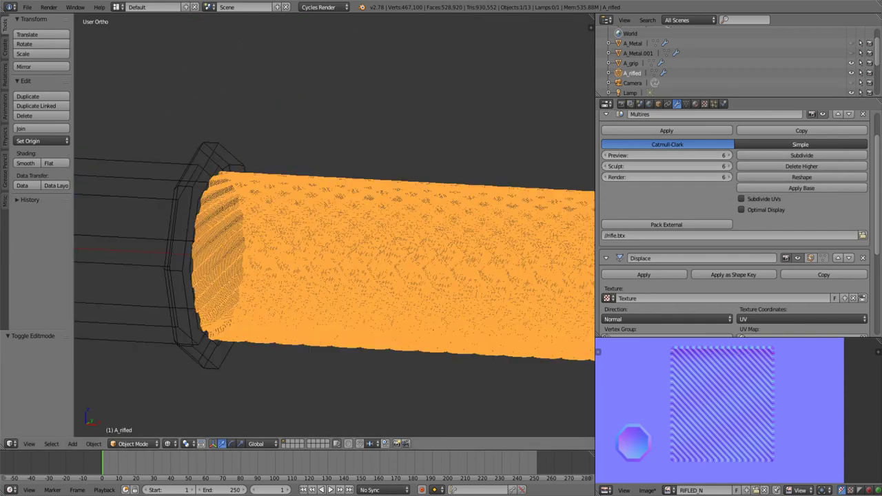
left_click(605, 155)
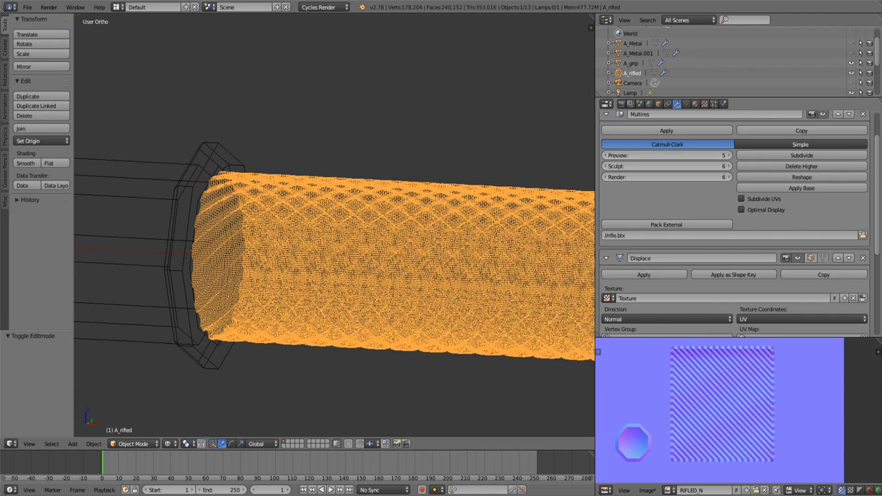
key("z")
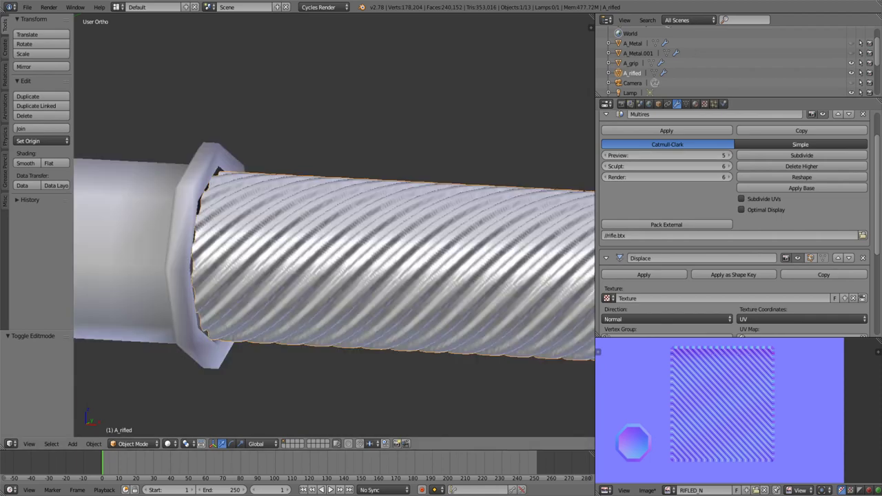
left_click(605, 166)
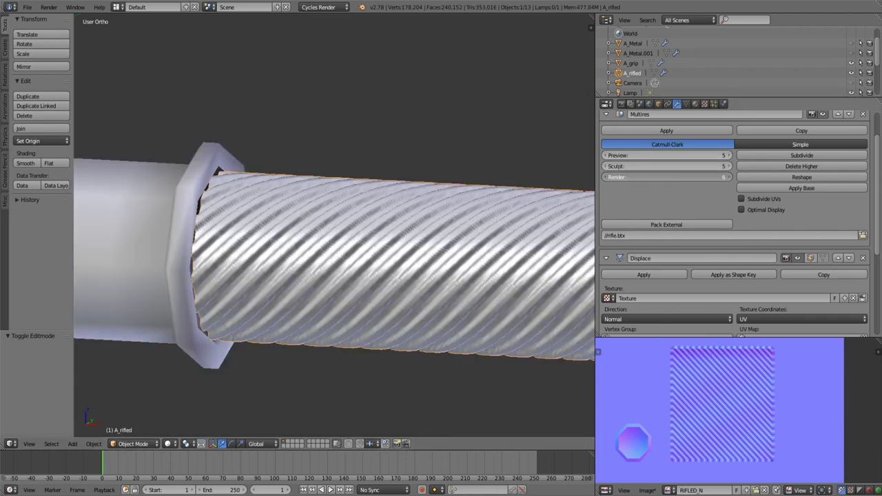
left_click(605, 177)
left_click(604, 155)
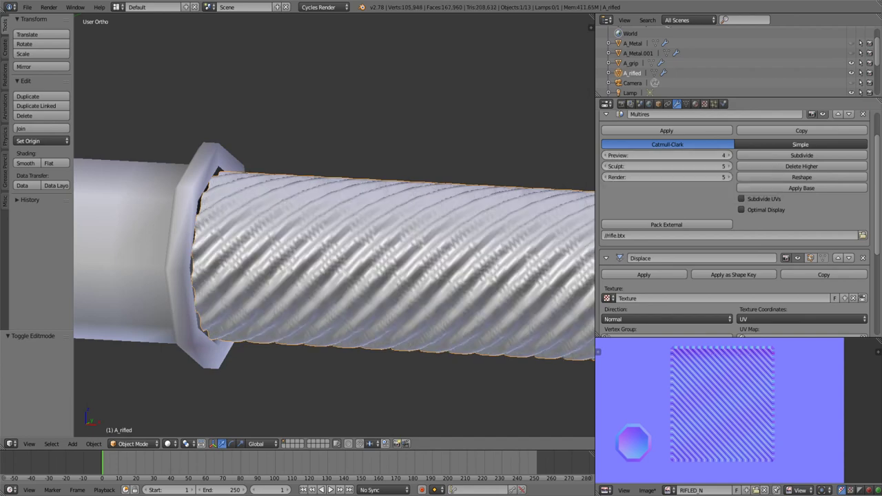
left_click(604, 166)
left_click(605, 178)
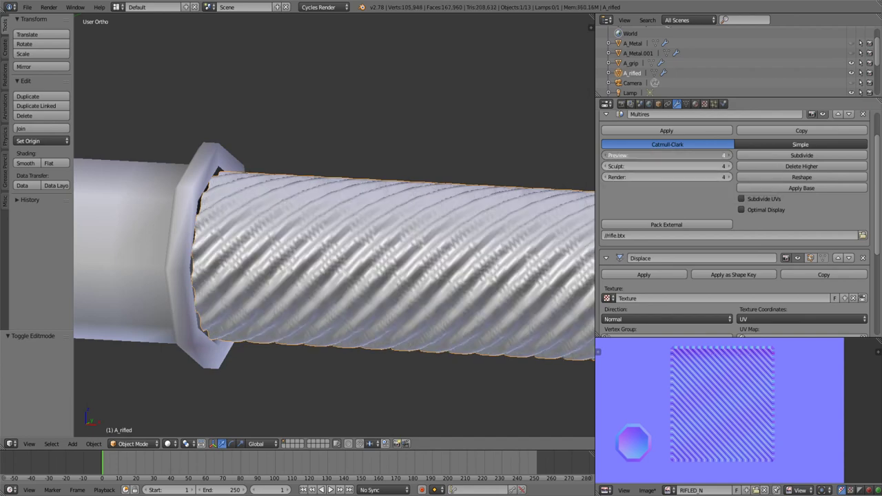
left_click(605, 155)
Step: Restore Multires preview level 5 and drag sculpt and render levels down to 1
left_click(729, 155)
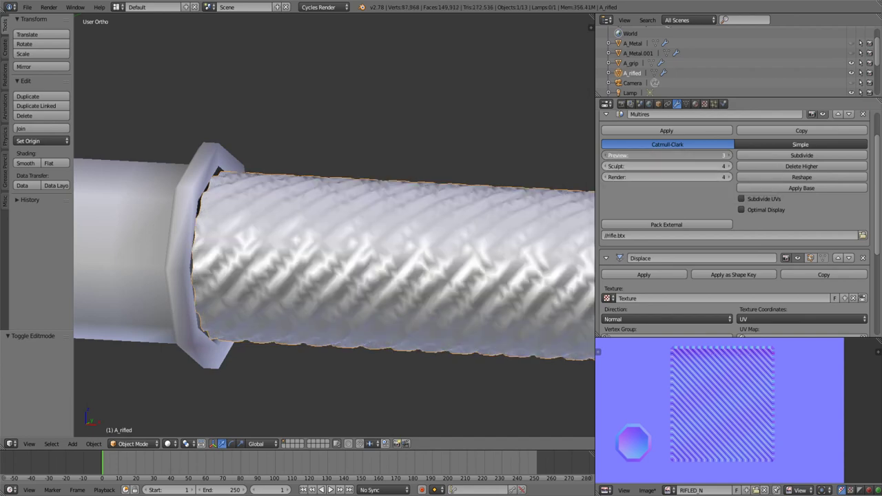
left_click(728, 155)
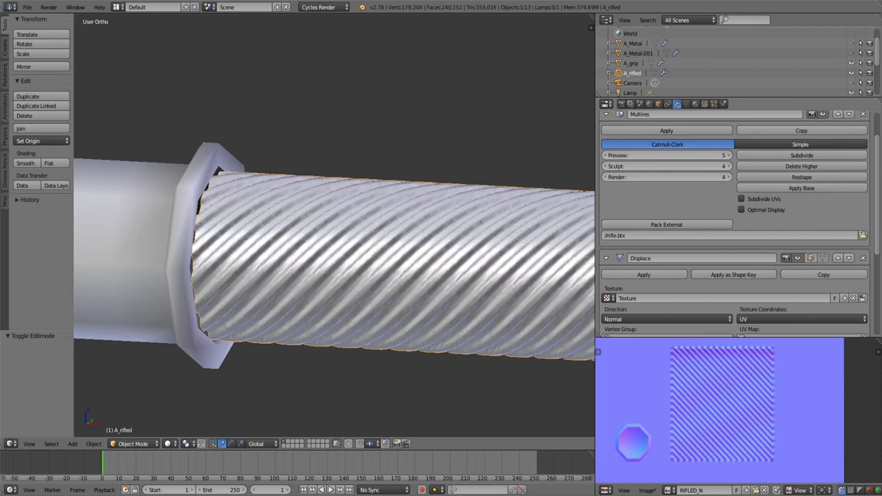
mouse_move(665, 166)
left_mouse_down()
mouse_move(620, 168)
mouse_move(637, 177)
left_mouse_up()
scroll(334, 255, "down", 3)
middle_click_drag(334, 255, 344, 228)
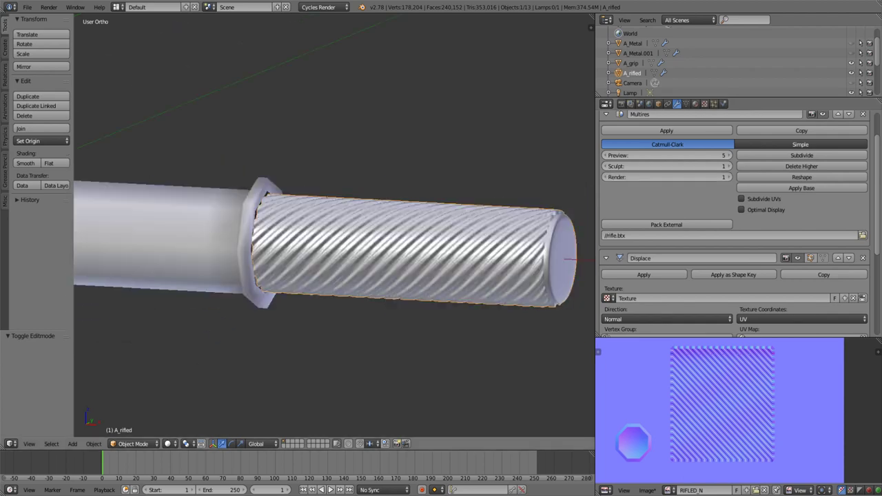
scroll(324, 241, "down", 2)
Step: Lower A_rifled's Multires preview level from 4 down to 3
left_click(26, 7)
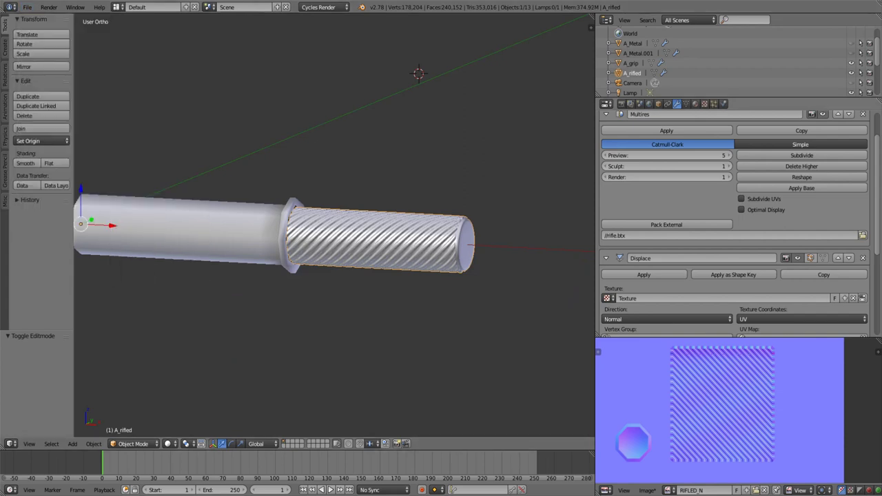
key("ctrl+4")
scroll(334, 227, "up", 3)
scroll(334, 228, "up", 1)
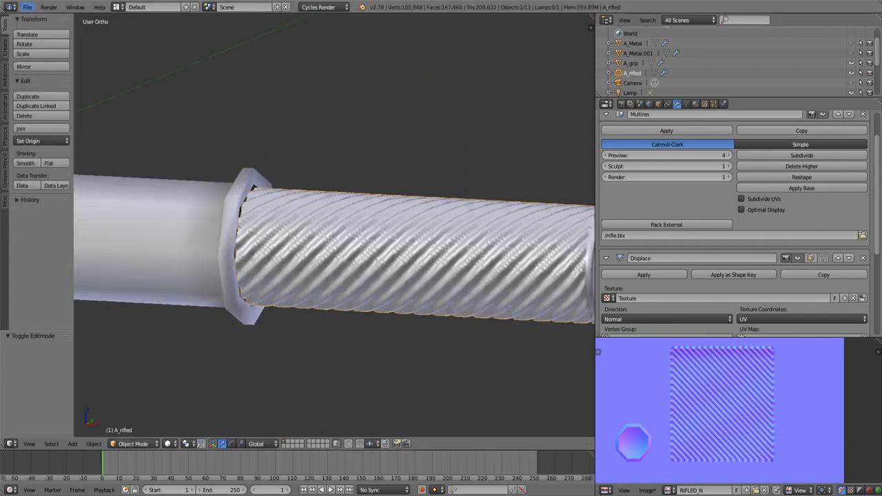
left_click(27, 7)
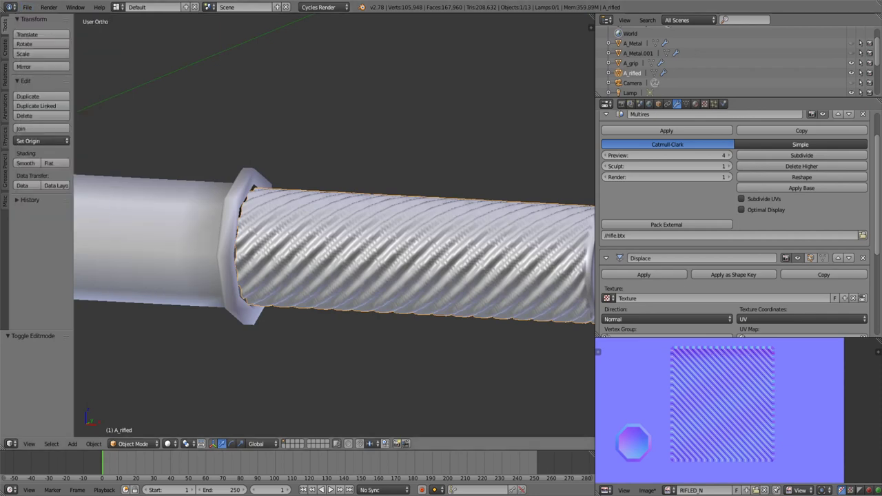
key("ctrl+3")
scroll(334, 228, "down", 4)
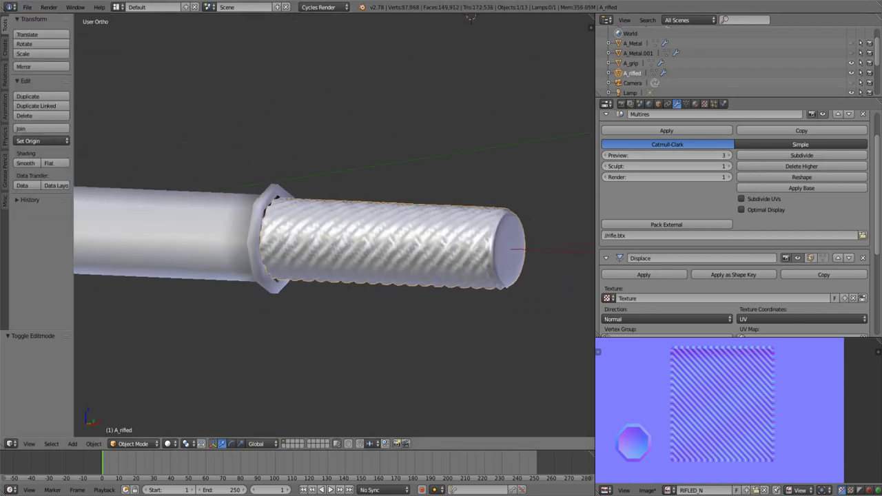
Step: Orbit around the grip, try Flat shading, then set it back to Smooth shading
middle_click_drag(504, 23, 500, 73)
middle_click_drag(331, 227, 296, 165)
scroll(334, 227, "up", 3)
scroll(334, 227, "down", 2)
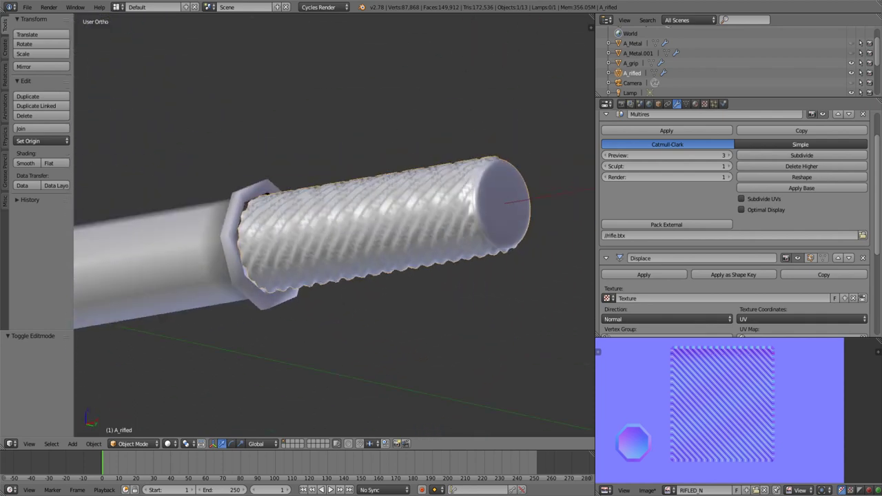
left_click(48, 162)
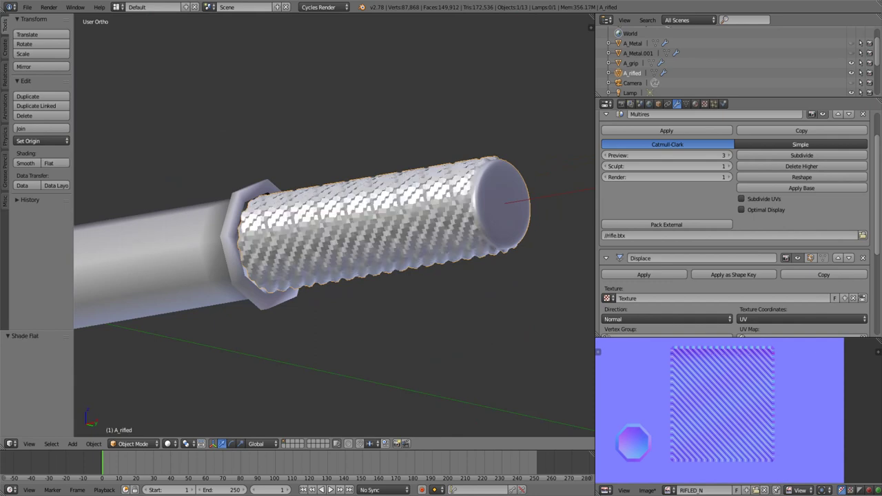
left_click(25, 163)
middle_click_drag(331, 227, 344, 199)
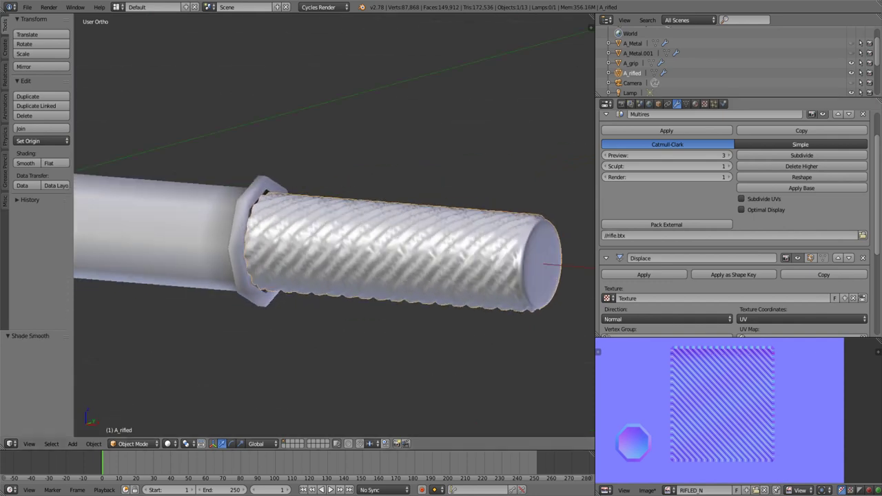
scroll(735, 224, "down", 3)
scroll(734, 224, "down", 1)
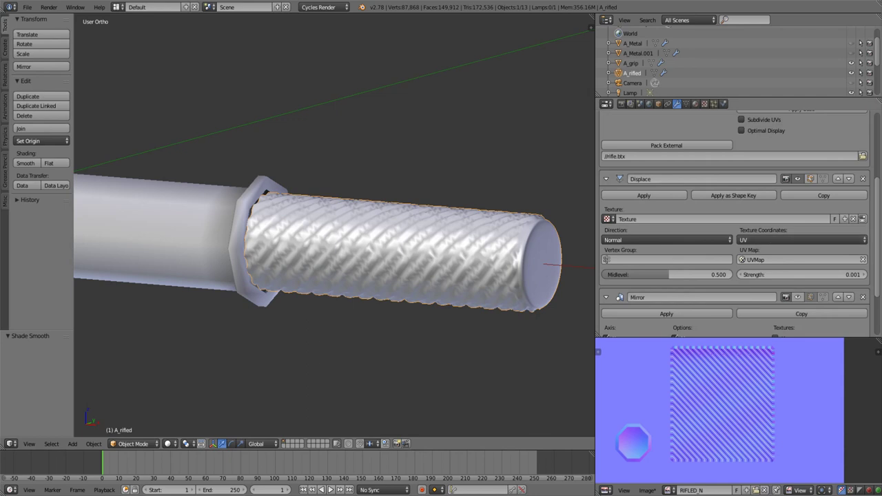
Step: Toggle the grip's edit-mode displacement, try Displace strength 0.002, then reset it to 0.001
left_click(811, 178)
left_click(811, 178)
scroll(734, 224, "up", 2)
scroll(734, 224, "up", 2)
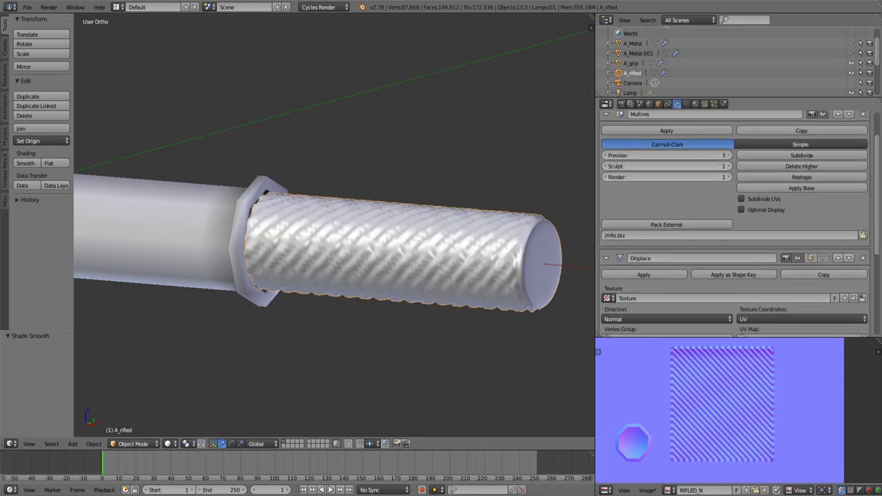
scroll(748, 235, "down", 3)
scroll(747, 235, "down", 3)
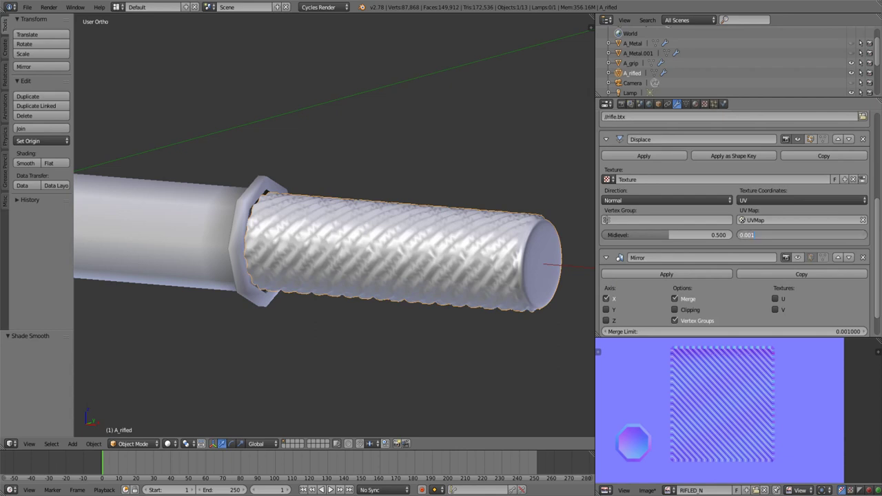
type("0.002")
key("Return")
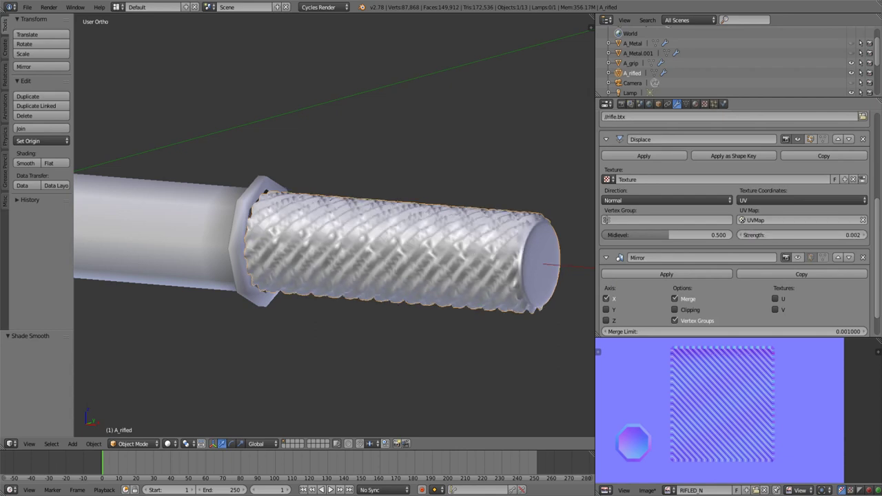
left_click(758, 235)
type("0.001")
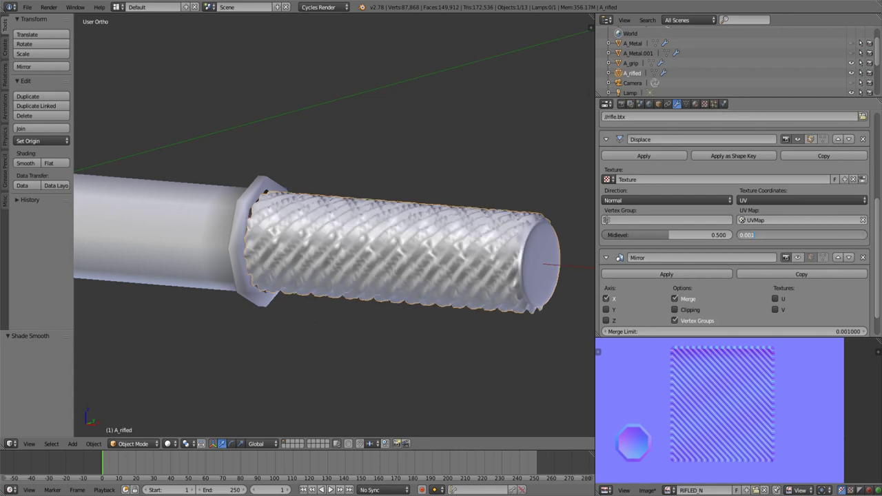
key("Return")
Step: Check the grip in wireframe and raise its Multires preview to level 4
scroll(734, 206, "up", 5)
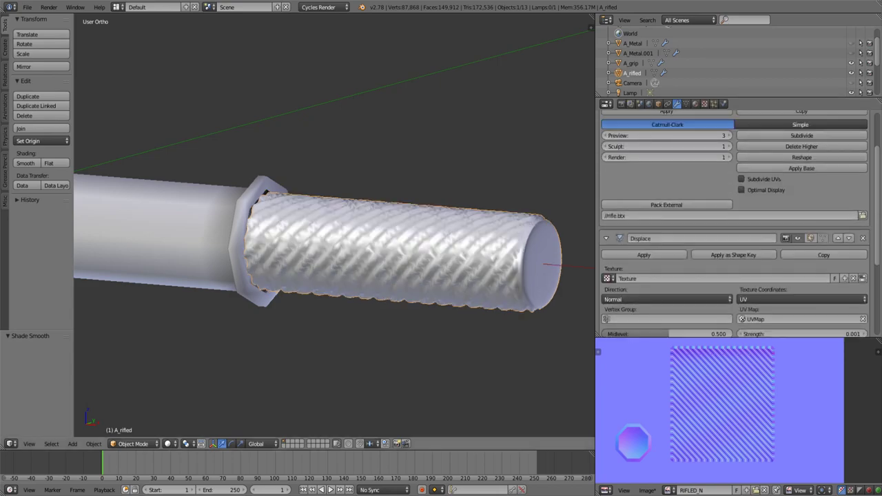
key("z")
scroll(334, 262, "up", 4)
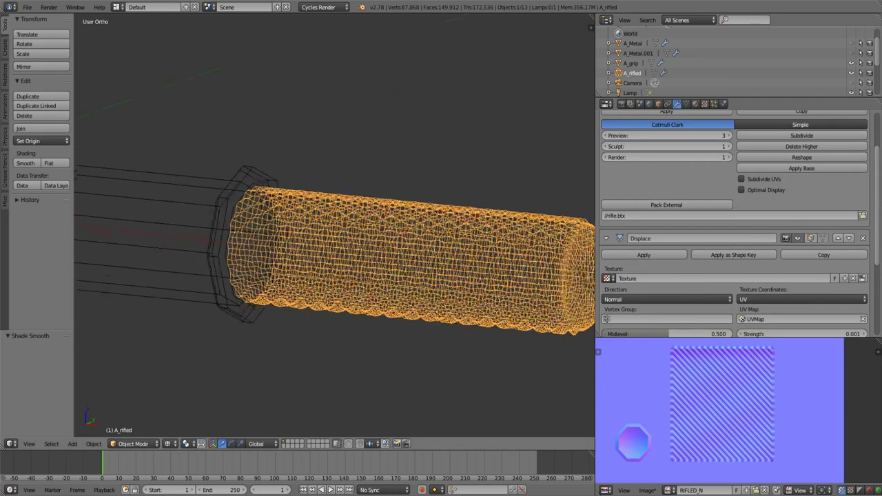
key("ctrl+4")
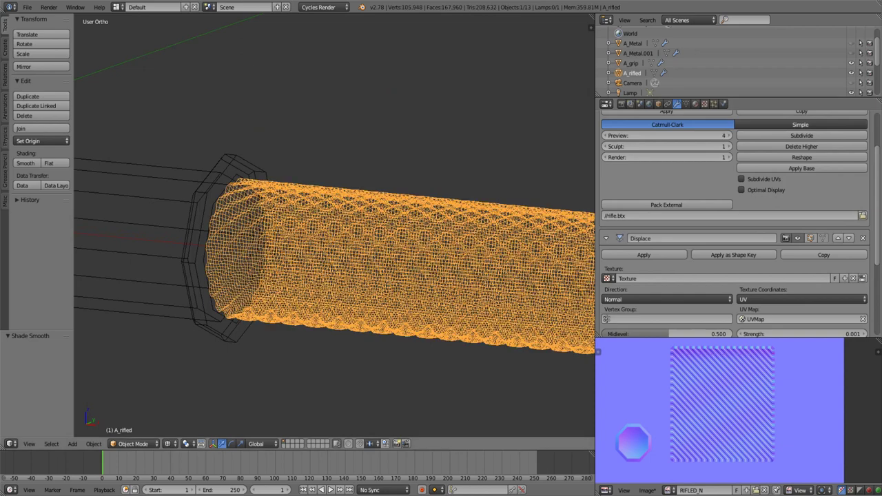
key("z")
middle_click_drag(386, 207, 480, 16)
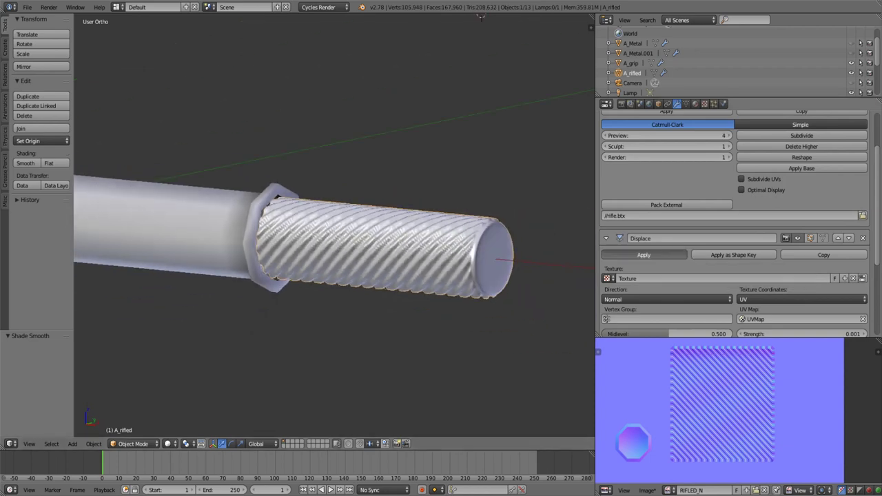
Step: Apply the Displace modifier permanently, then inspect the rifling at preview levels 3 and 4
left_click(644, 255)
middle_click_drag(414, 207, 483, 138)
middle_click_drag(331, 227, 386, 207)
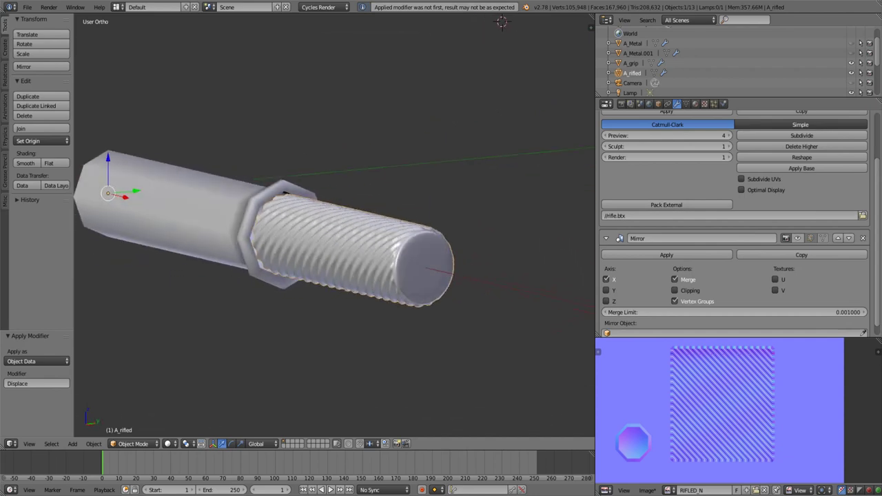
scroll(331, 248, "up", 3)
key("ctrl+3")
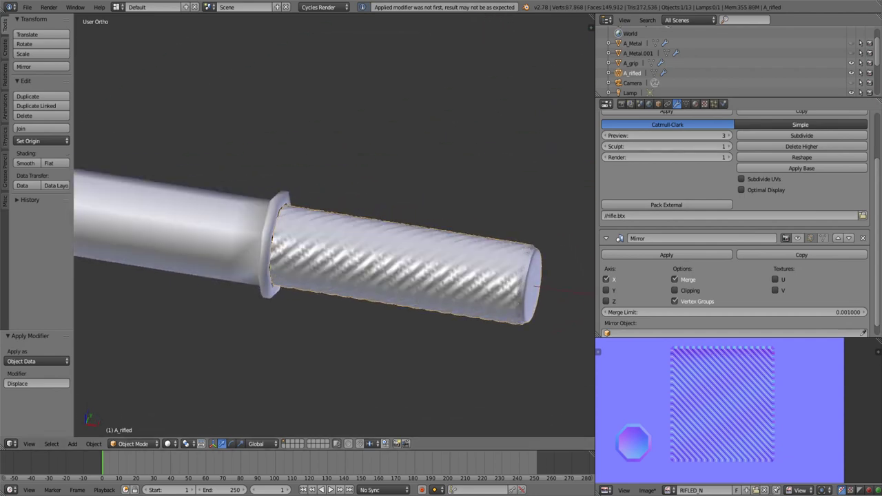
left_click(728, 136)
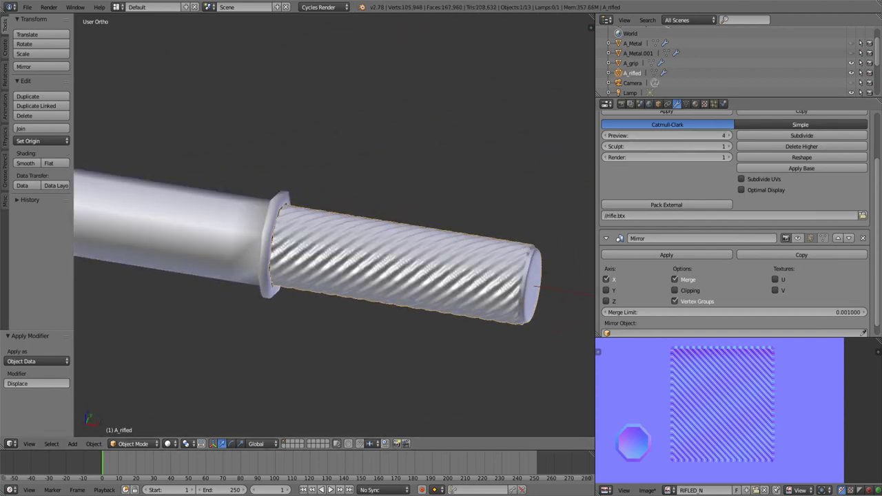
middle_click_drag(310, 276, 331, 261)
scroll(331, 241, "down", 3)
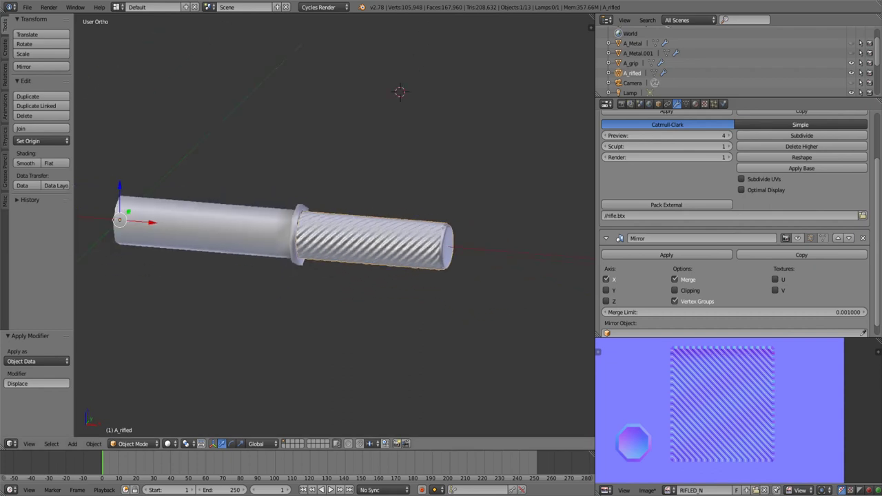
Step: Select A_grip in the Outliner and display the blank GRIP_N image in the image editor
left_click(630, 62)
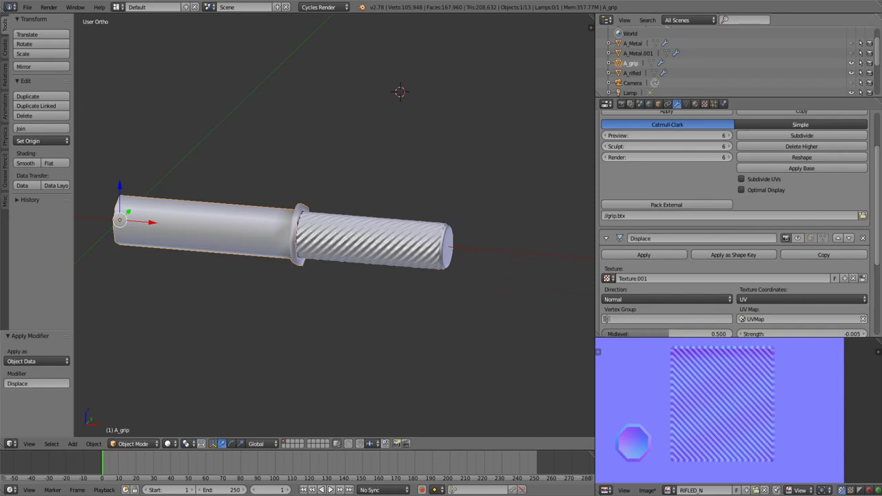
middle_click_drag(330, 241, 207, 242)
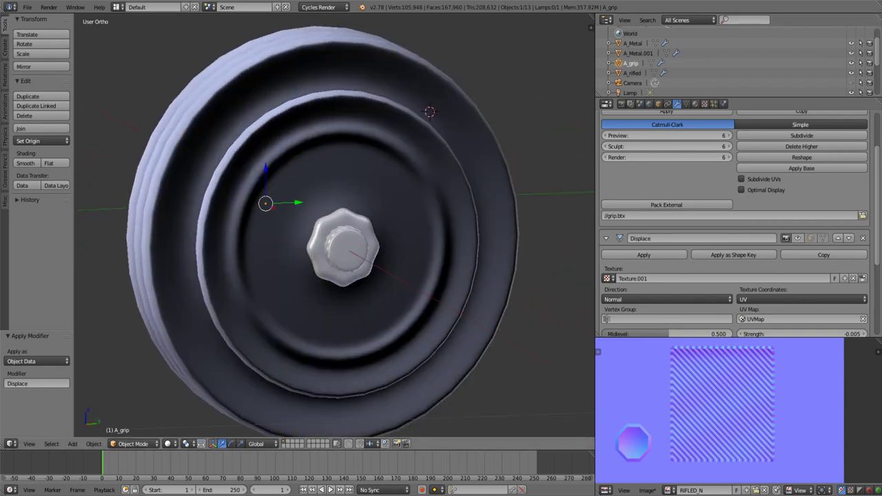
mouse_move(301, 134)
middle_mouse_down()
mouse_move(361, 133)
mouse_move(354, 83)
mouse_move(328, 86)
mouse_move(463, 93)
middle_mouse_up()
key("Tab")
key("Tab")
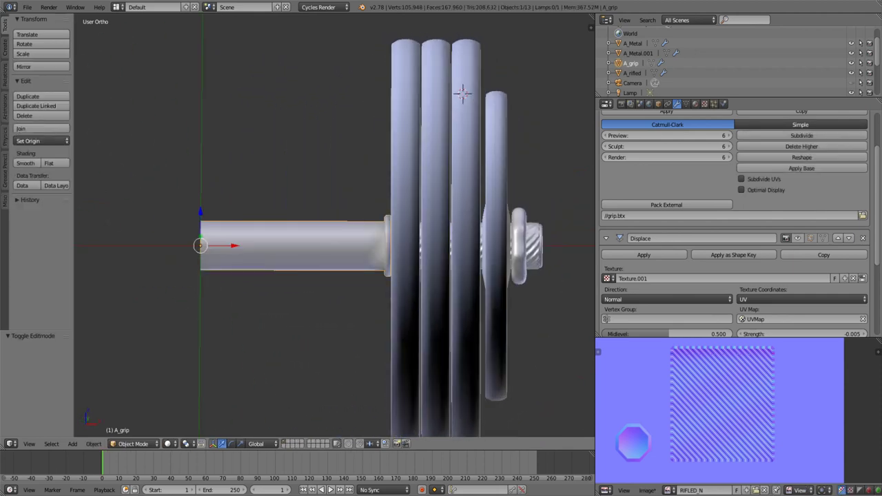
left_click(670, 490)
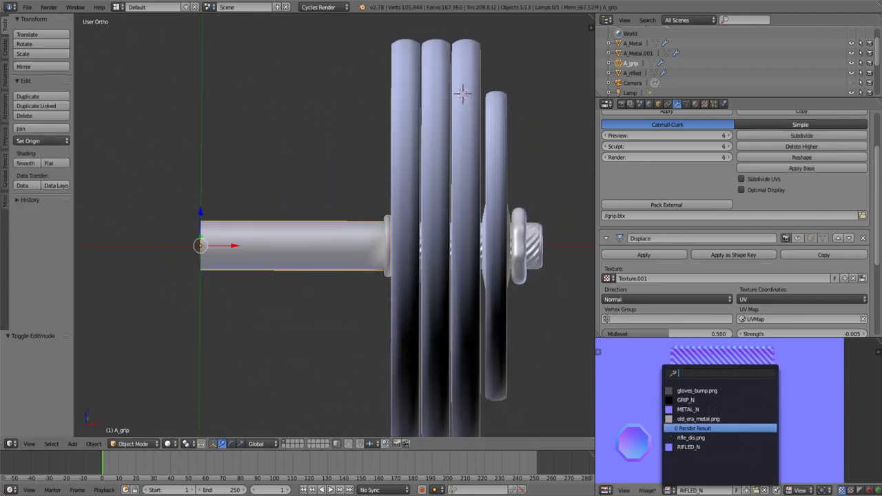
left_click(686, 400)
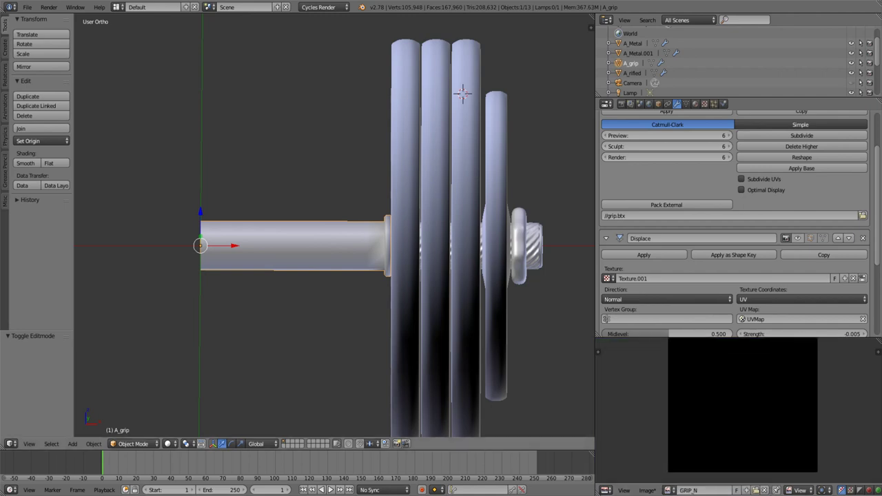
Step: Select all of A_grip in edit mode and bake its tangent-space normal map into GRIP_N
key("Tab")
key("a")
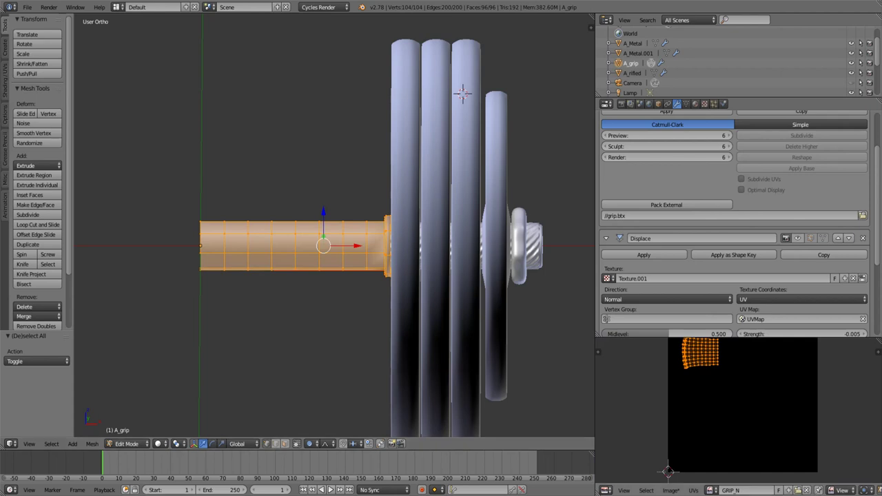
left_click(694, 103)
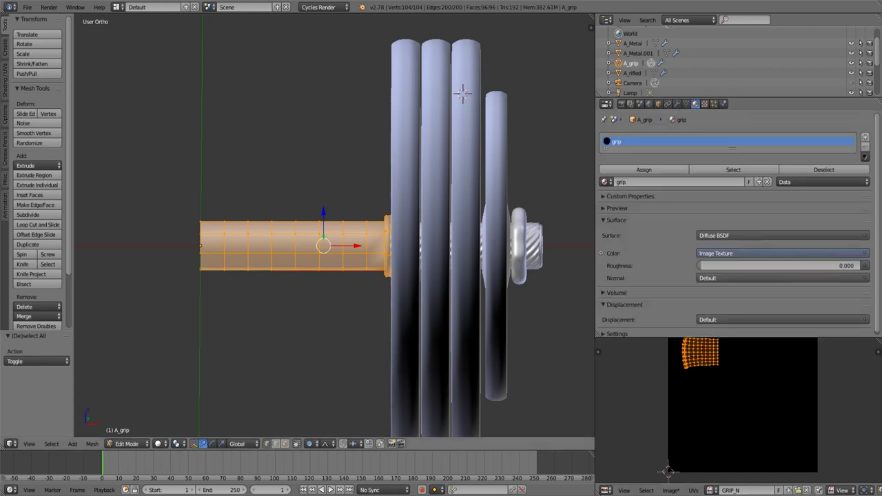
middle_click_drag(330, 310, 303, 304)
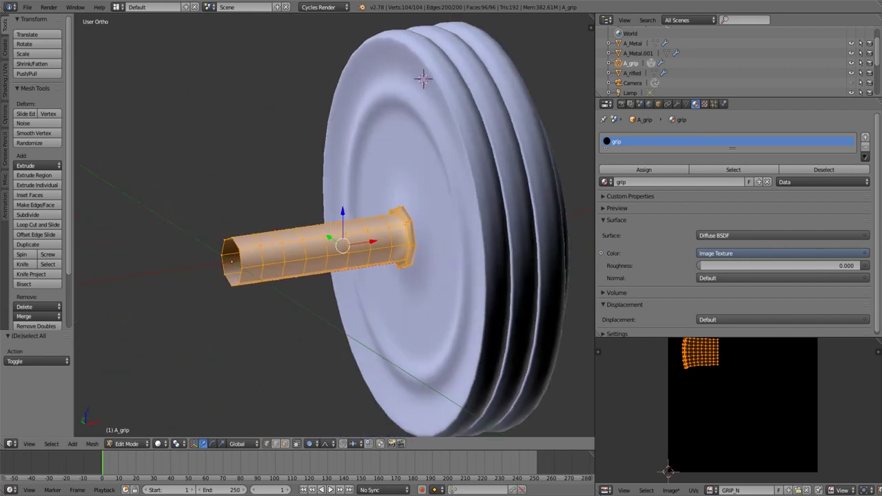
left_click(713, 490)
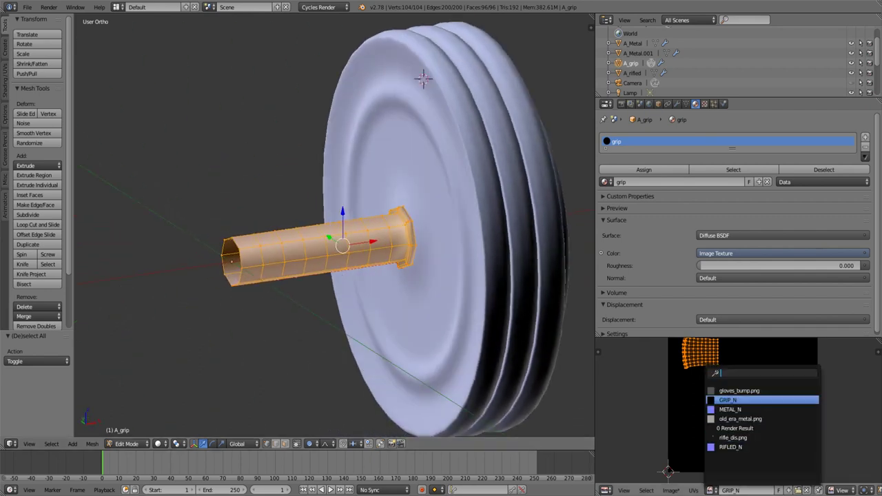
left_click(734, 400)
left_click(621, 104)
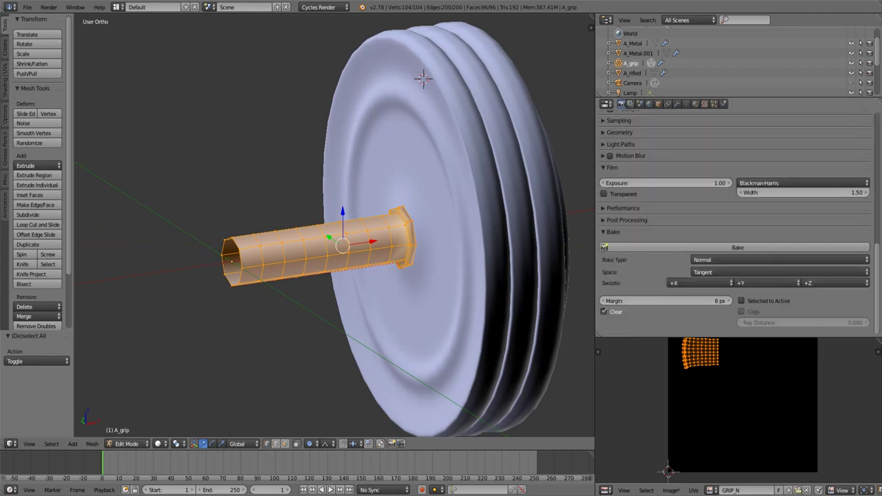
left_click(737, 247)
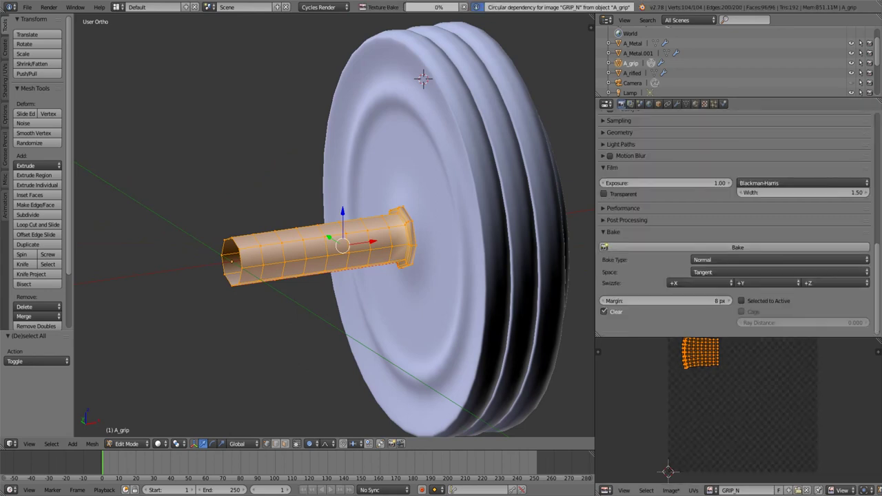
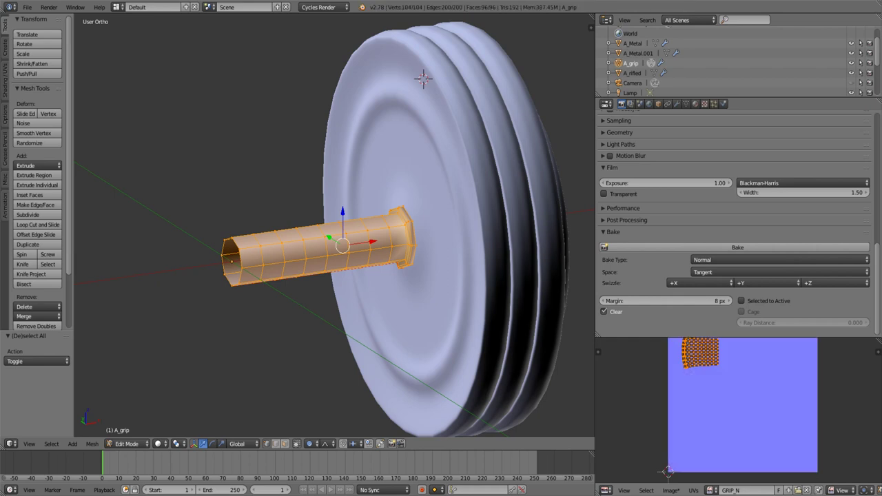
Step: Take the grip out of Edit Mode and select the weight plates
key("Tab")
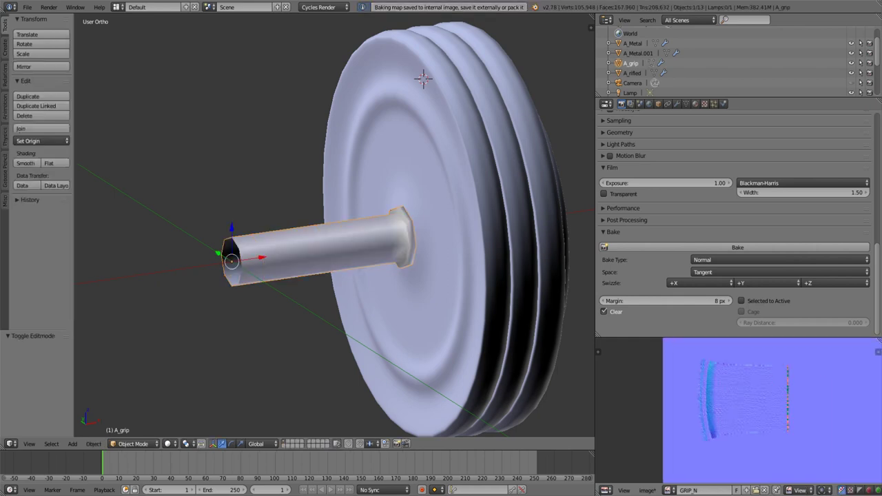
scroll(737, 410, "down", 1)
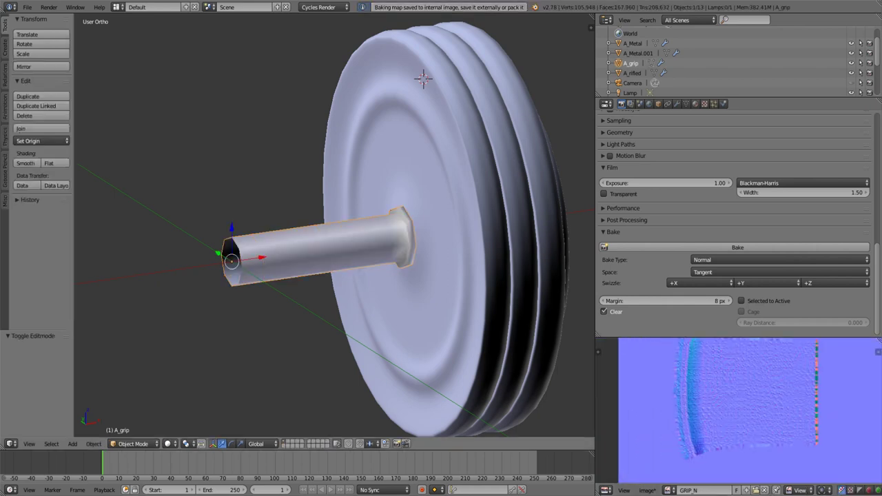
right_click(483, 310)
Step: Save the grip bake as GRIP_N.png with 16-bit depth, RGB channels and 0% compression
left_click(647, 490)
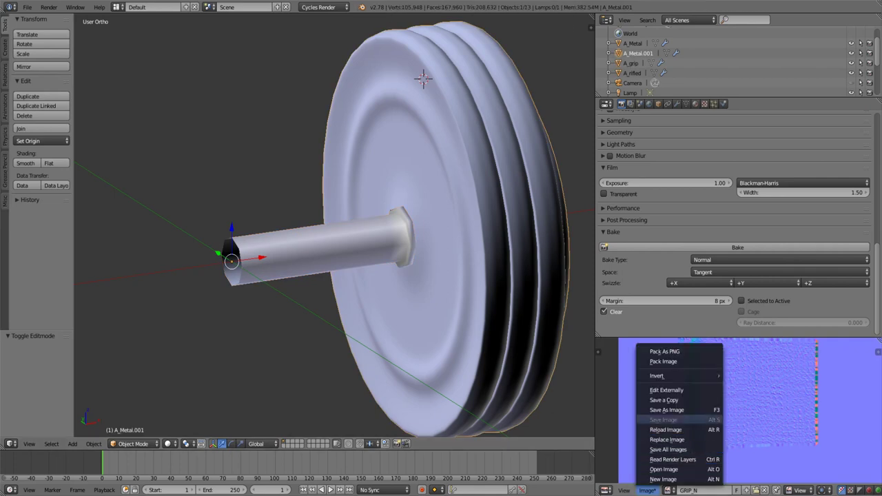
left_click(666, 410)
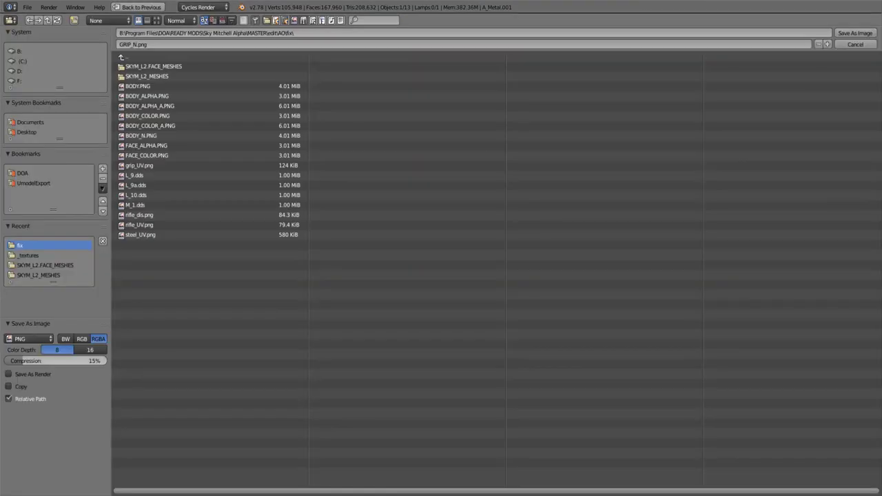
left_click(90, 350)
left_click(82, 338)
left_click_drag(62, 361, 7, 361)
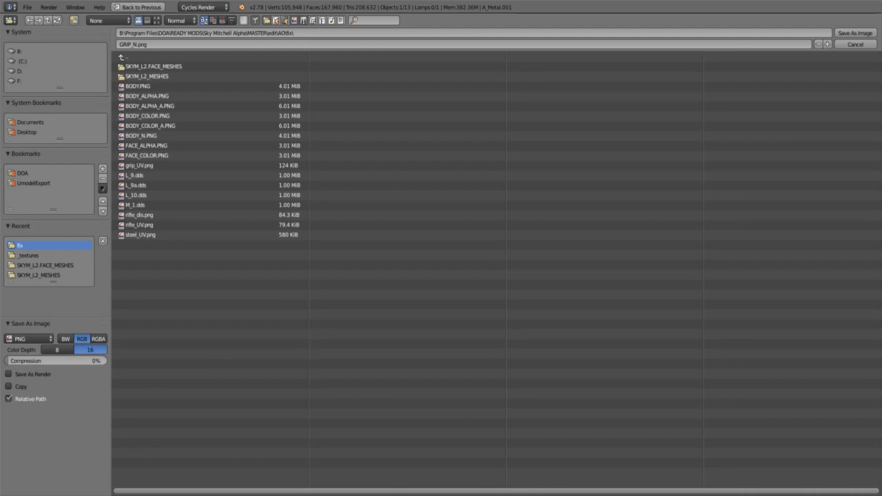
left_click(855, 32)
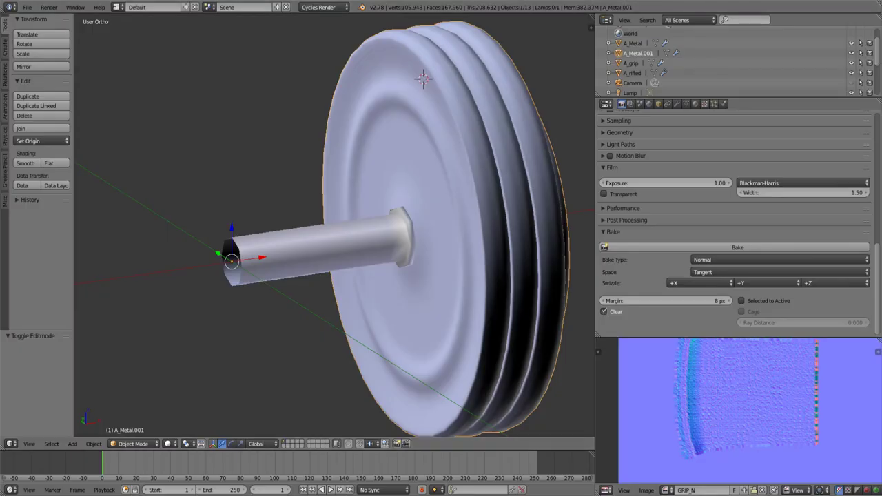
left_click(668, 490)
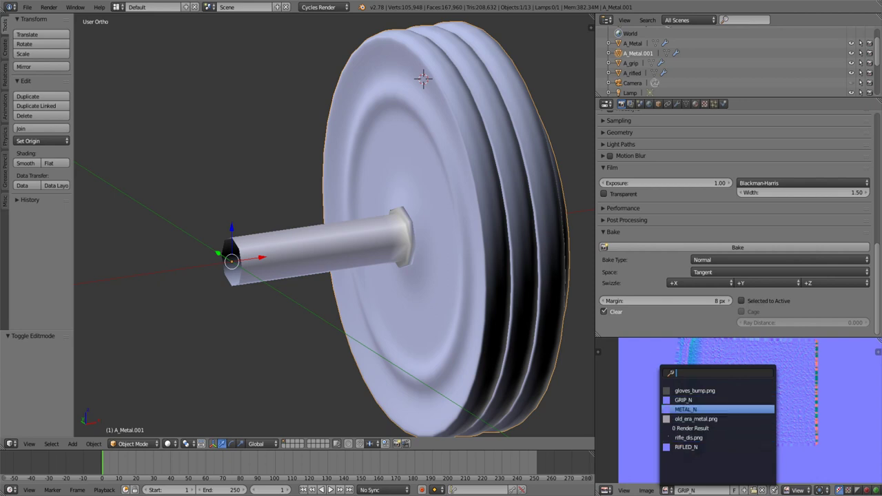
Step: Display the METAL_N bake in the image viewer
key("Return")
scroll(750, 410, "down", 2)
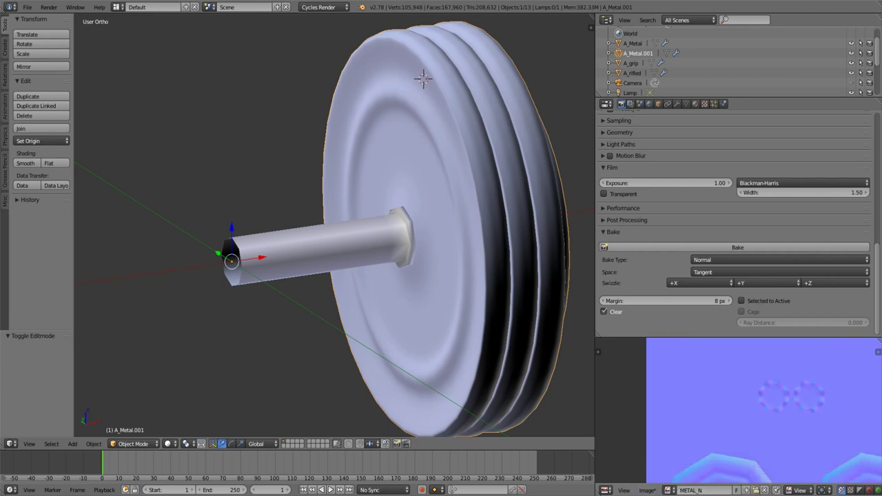
scroll(750, 410, "down", 3)
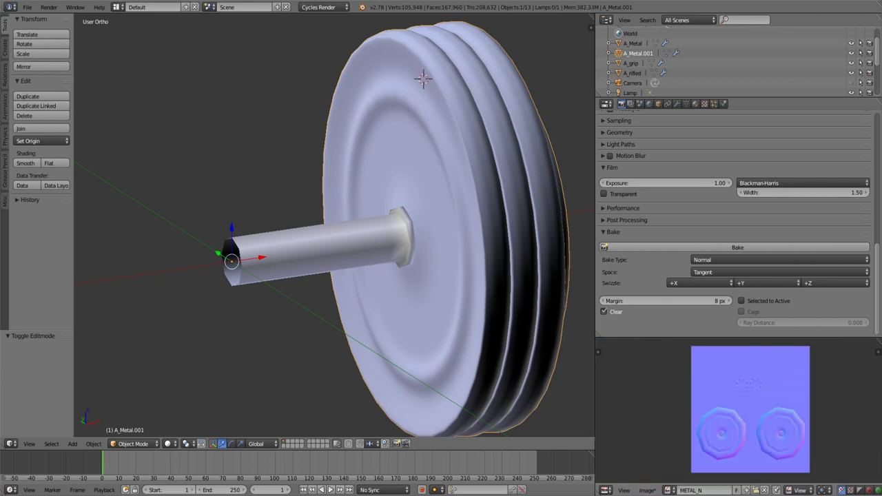
Step: Save METAL_N as METAL_N.png with 16-bit depth, RGB channels and 0% compression
left_click(647, 490)
left_click(666, 409)
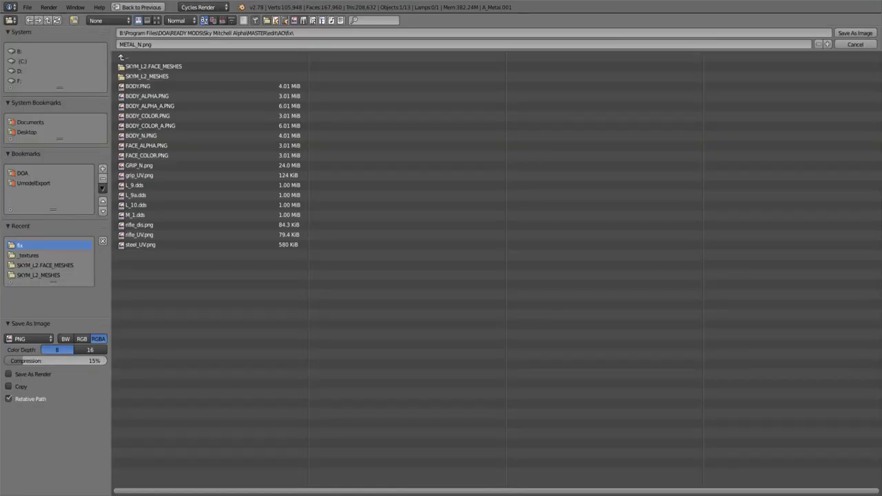
left_click(90, 349)
left_click(81, 338)
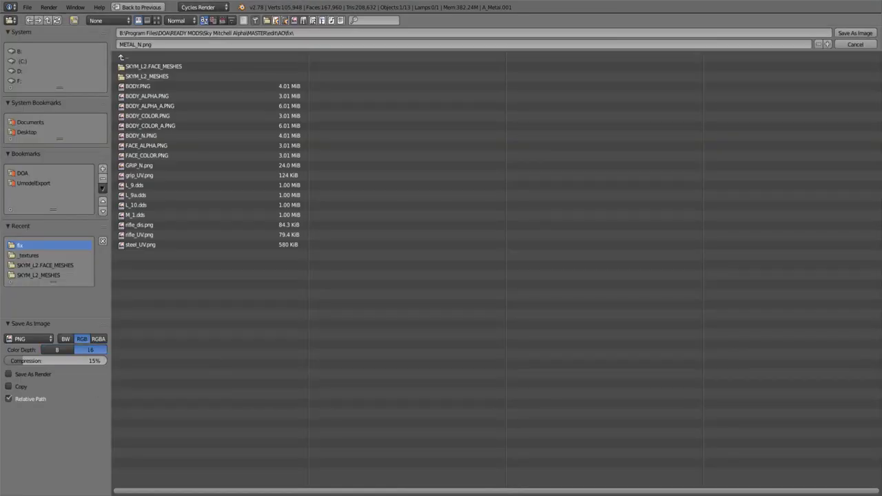
left_click_drag(55, 360, 11, 360)
left_click(854, 32)
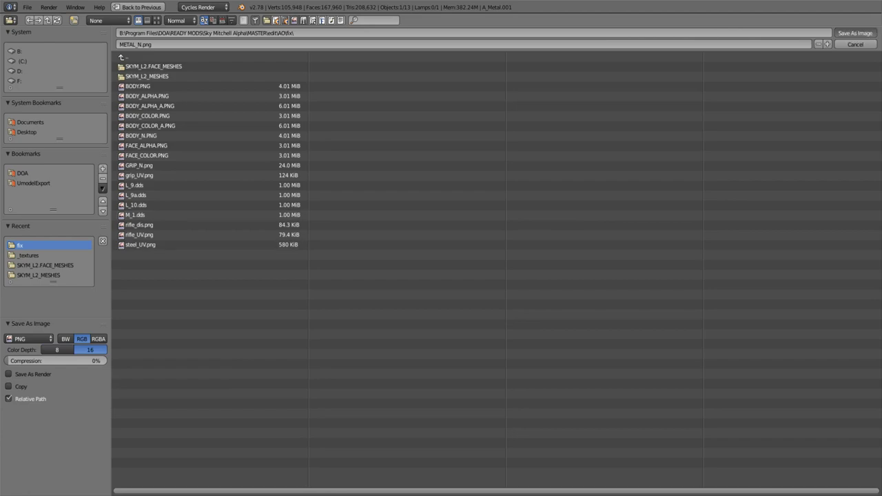
middle_click_drag(386, 241, 441, 242)
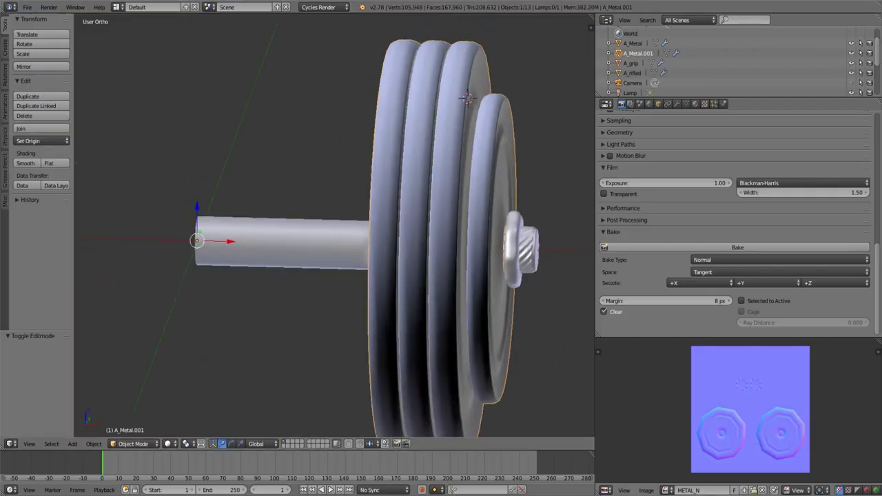
Step: Switch the viewer to RIFLED_N and save it as RIFLED_N.png, 16-bit RGB, 0% compression
left_click(667, 490)
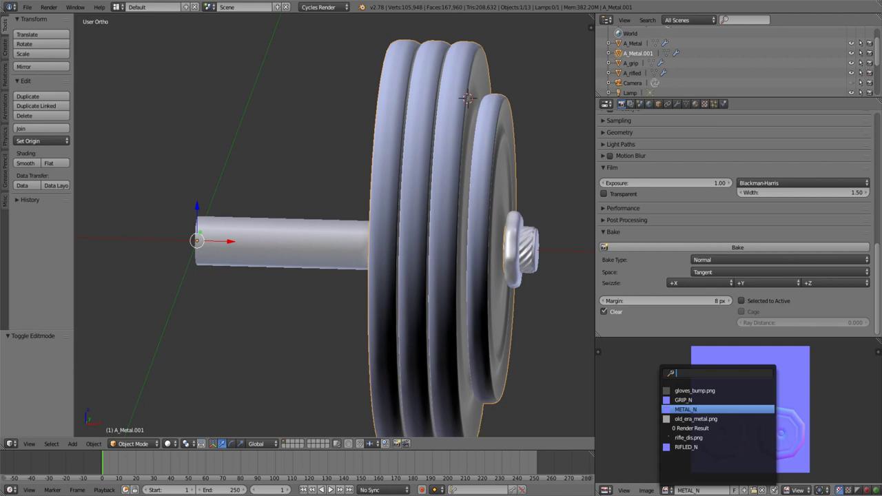
left_click(689, 446)
left_click(648, 490)
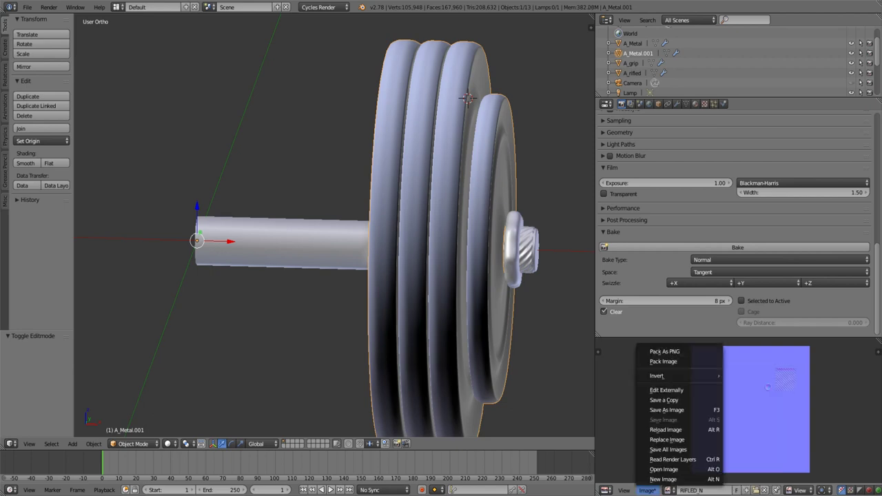
left_click(666, 409)
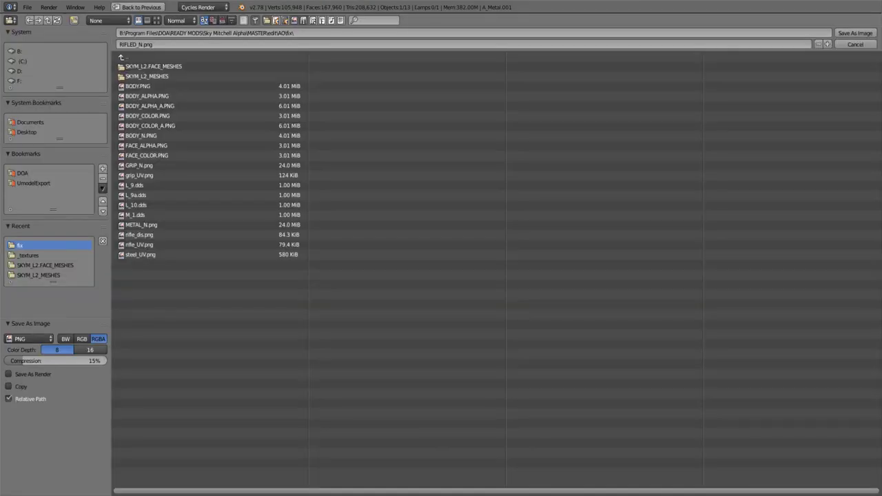
left_click(90, 349)
left_click(81, 338)
left_click_drag(55, 361, 14, 360)
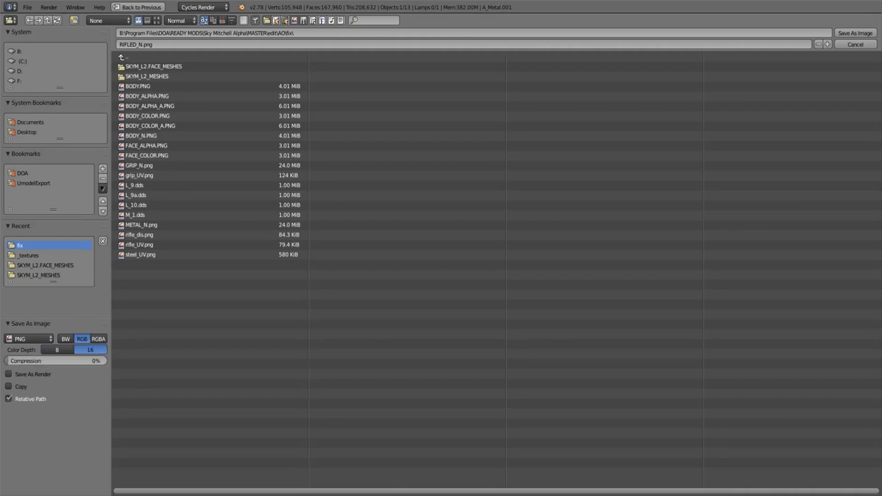
left_click(855, 33)
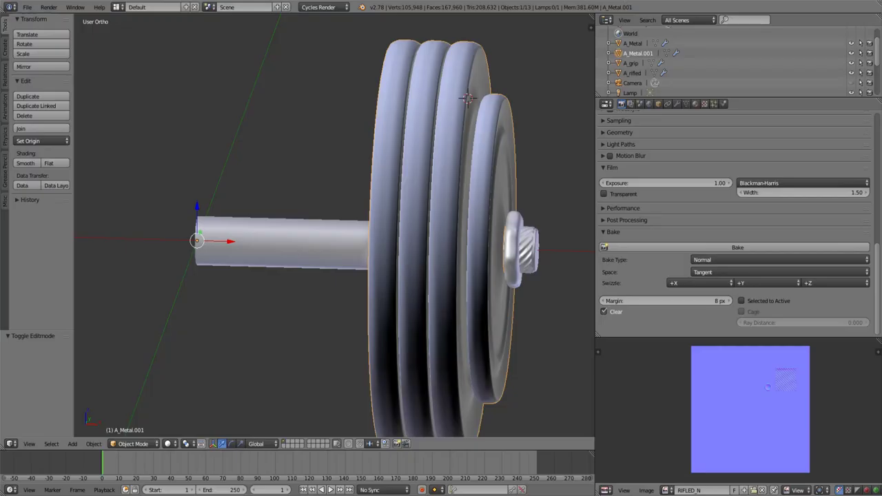
left_click(632, 43)
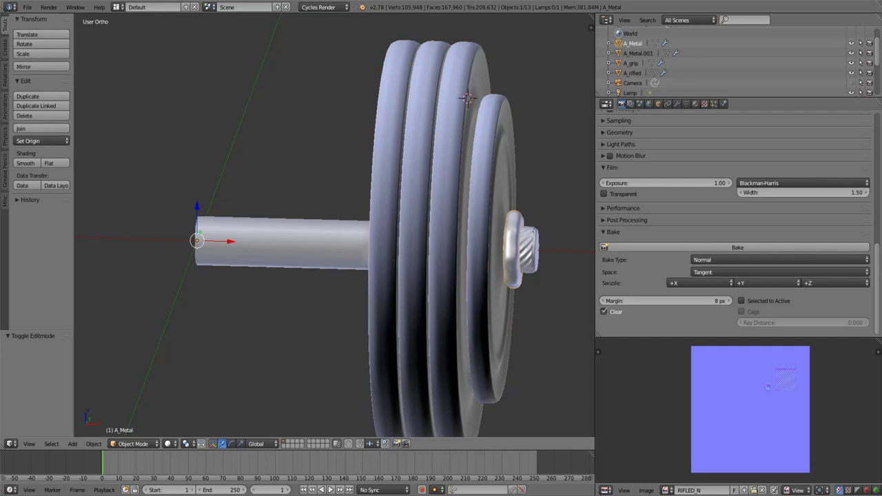
Step: Hide the collar and plates, orbit along the grip, and bring up its modifier settings
key("h")
key("h")
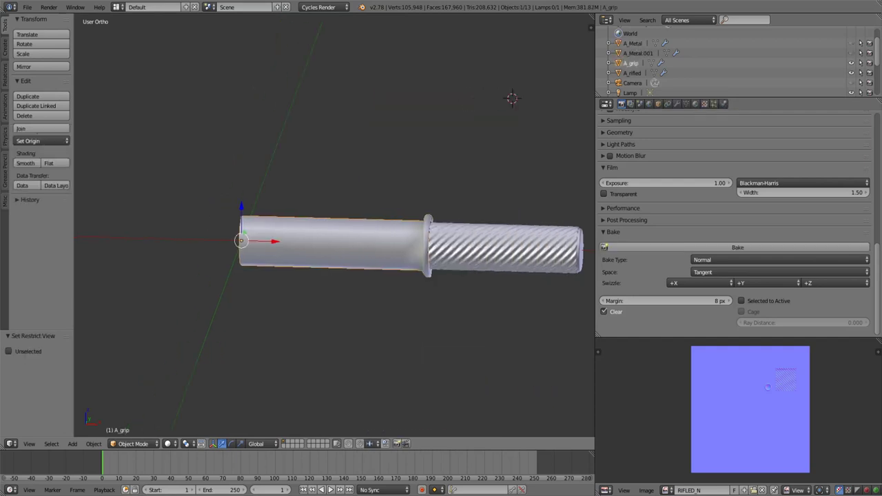
middle_click_drag(413, 310, 424, 303)
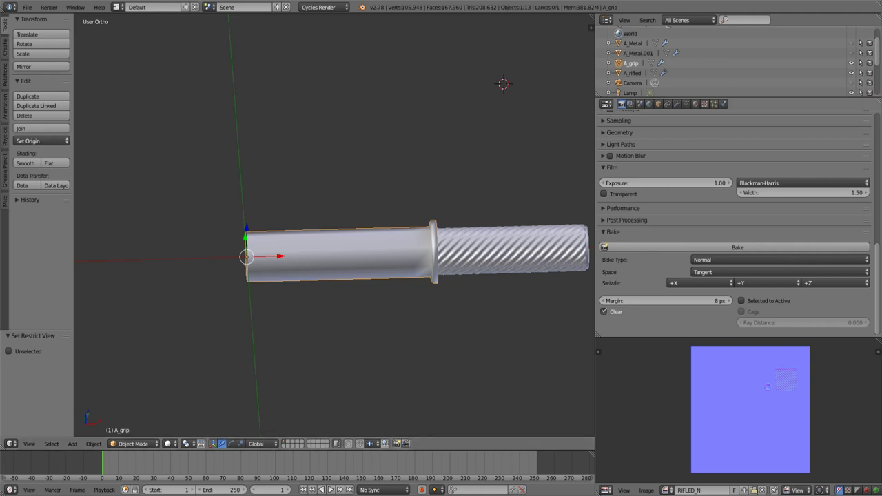
left_click(677, 103)
scroll(666, 173, "up", 2)
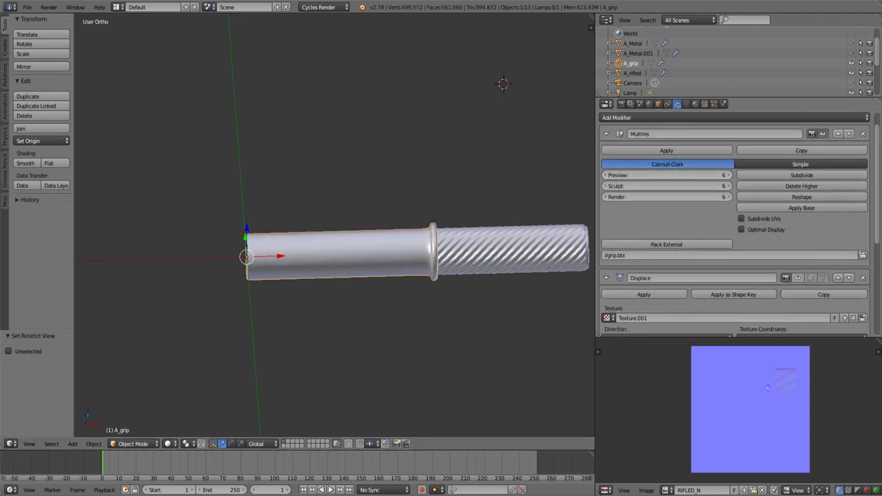
scroll(735, 221, "down", 2)
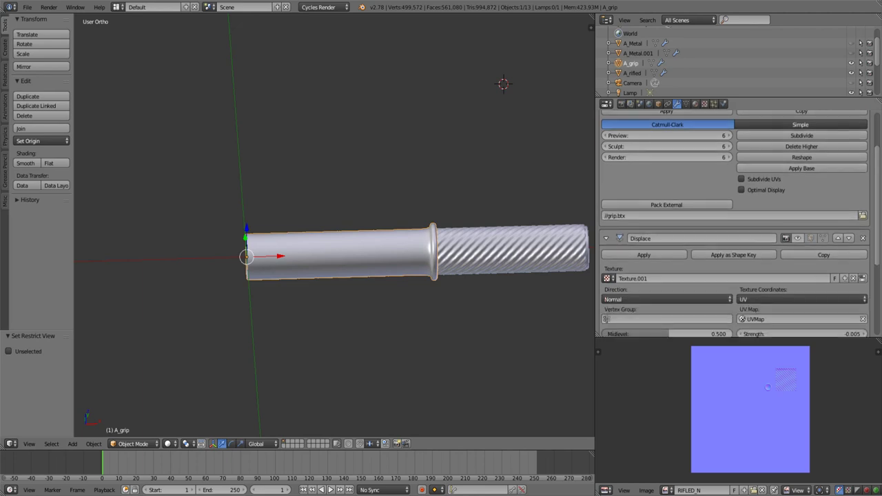
scroll(344, 257, "up", 4)
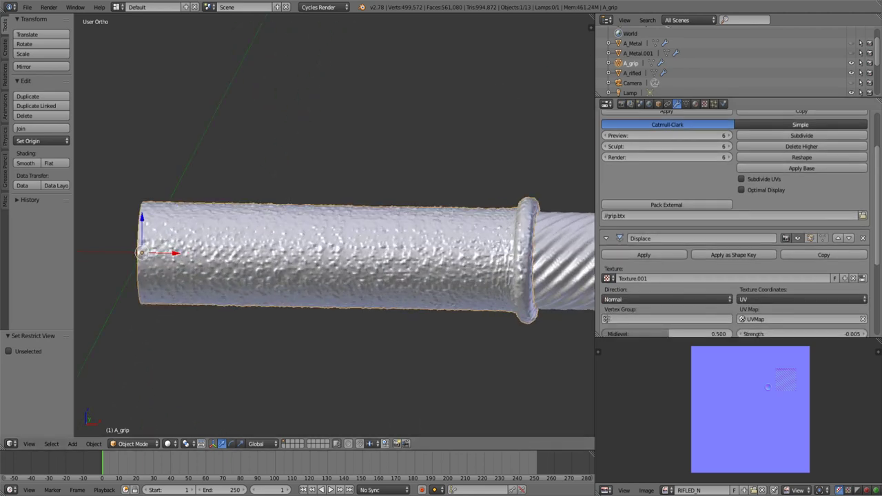
scroll(667, 159, "up", 2)
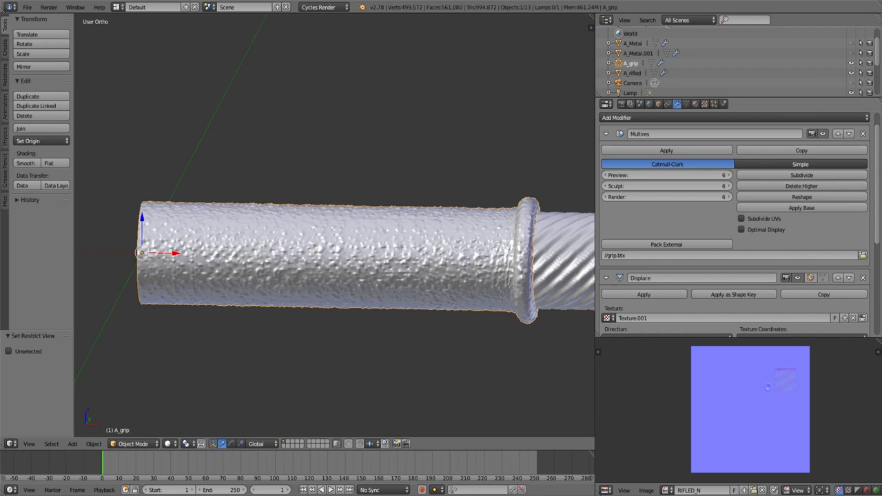
Step: Check the grip's wireframe density and base mesh, then lower Multires preview from 6 to 4
key("z")
key("z")
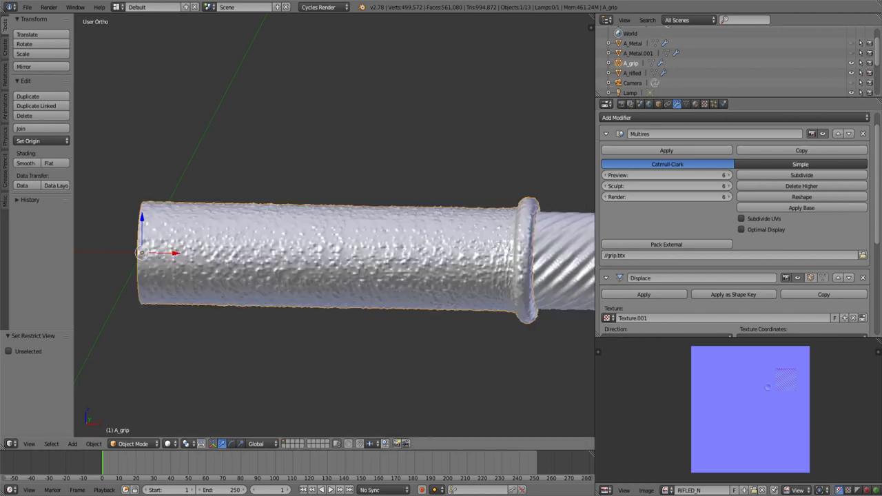
key("Tab")
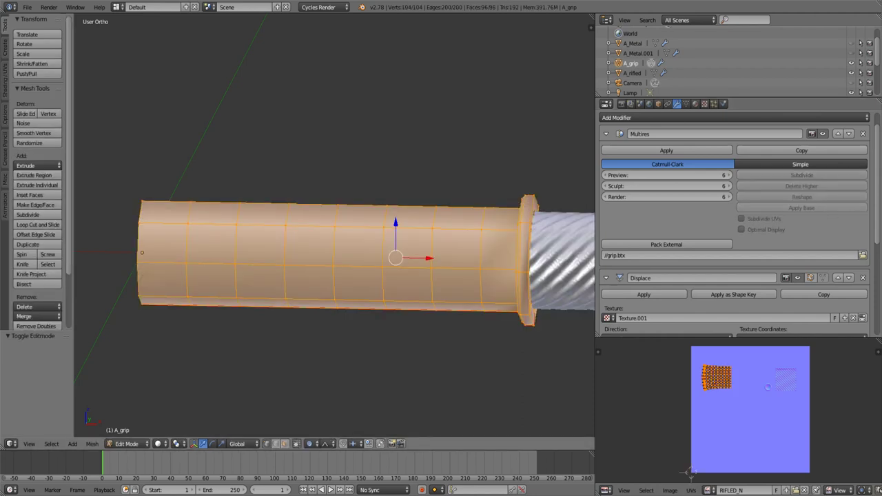
key("Tab")
key("z")
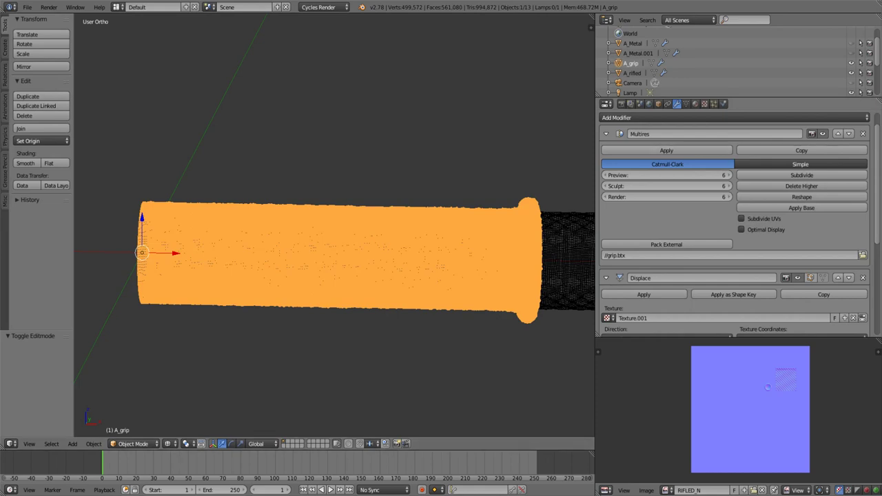
left_click(605, 175)
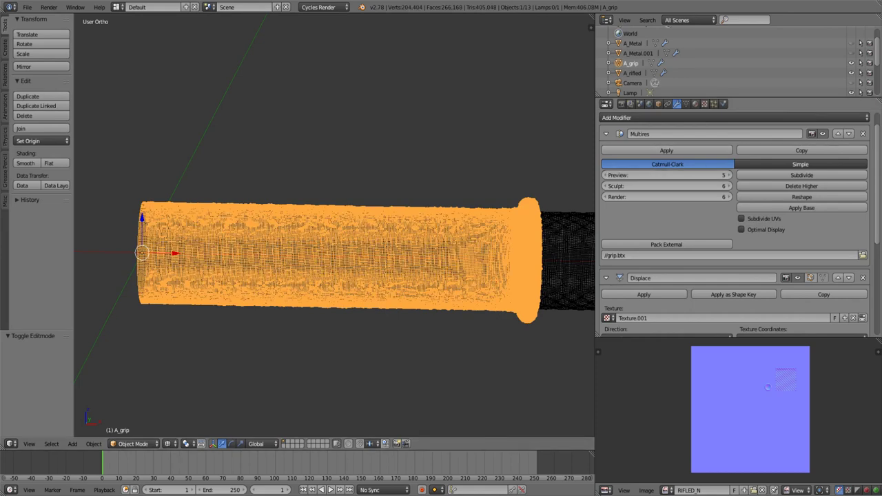
left_click(604, 175)
Step: Drop the grip's Multires preview level to 3 and return to solid shading
key("z")
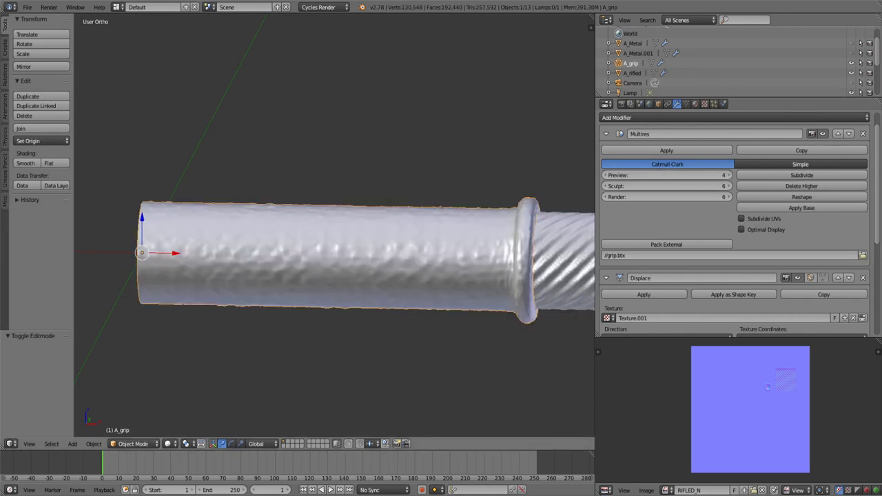
middle_click_drag(345, 275, 365, 262)
key("z")
middle_click_drag(565, 300, 537, 321)
scroll(555, 341, "up", 2)
scroll(555, 341, "up", 2)
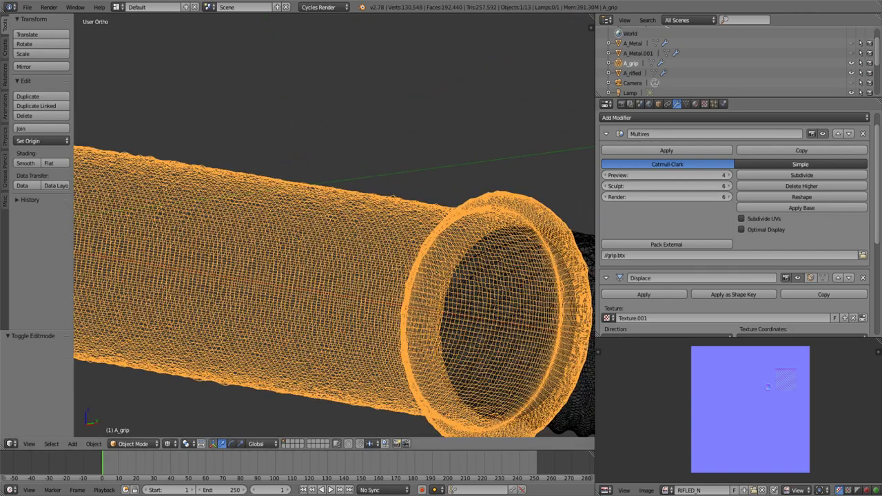
left_click(605, 175)
key("z")
scroll(334, 289, "down", 3)
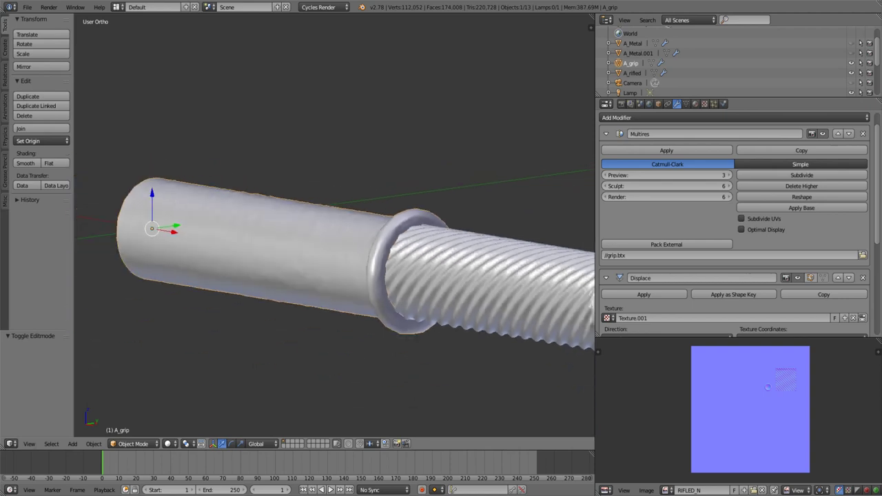
middle_click_drag(538, 386, 551, 381)
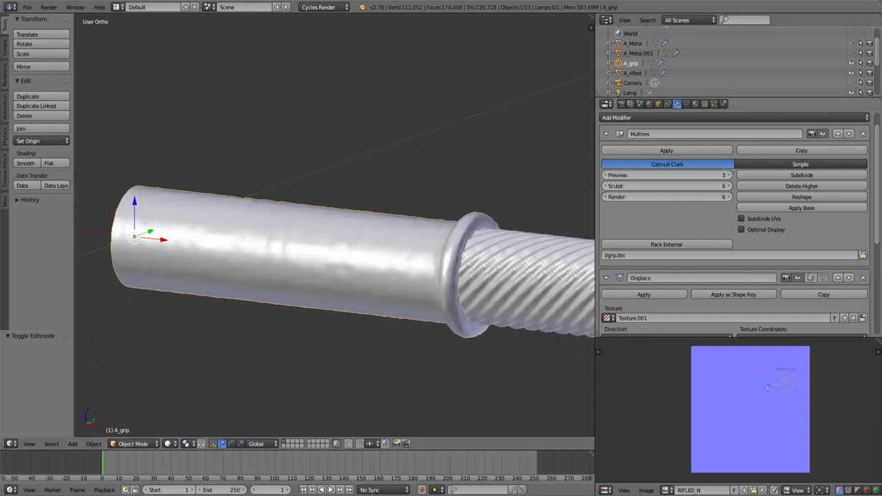
Step: Lower the grip's Multires sculpt and render levels to 3
left_click(605, 186)
left_click(605, 186)
left_click(605, 186)
left_click(605, 197)
left_click(605, 197)
Step: Apply the grip's Displace modifier permanently
scroll(735, 224, "down", 2)
scroll(734, 224, "down", 3)
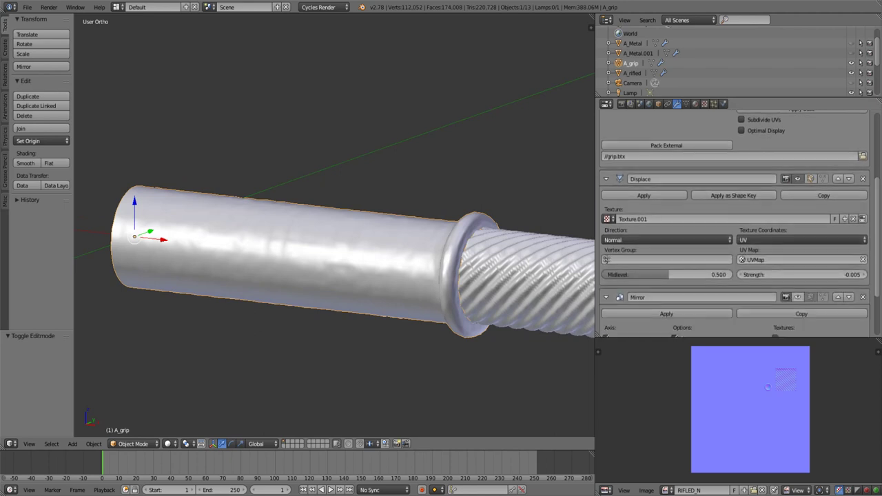
scroll(334, 227, "down", 2)
scroll(334, 227, "down", 3)
middle_click_drag(334, 228, 282, 219)
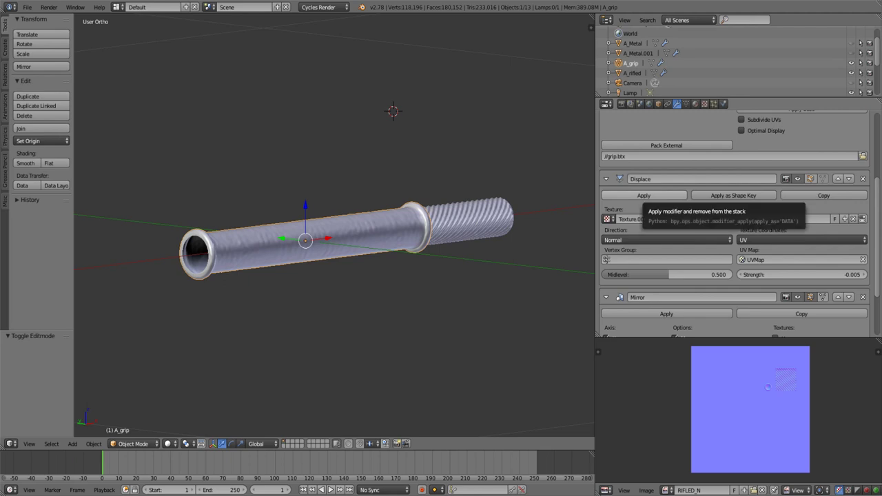
left_click(644, 195)
scroll(665, 180, "up", 4)
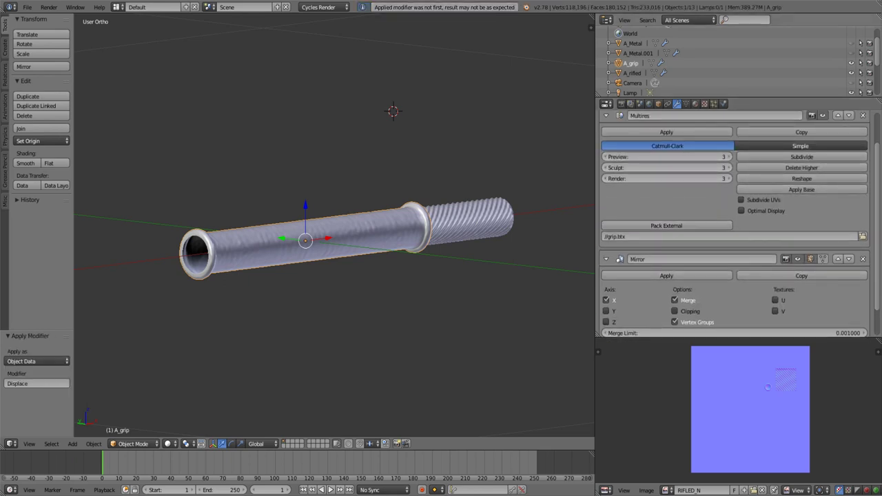
Step: Enable A_rifled's Mirror modifier in the viewport and unhide the A_Metal plates
left_click(632, 72)
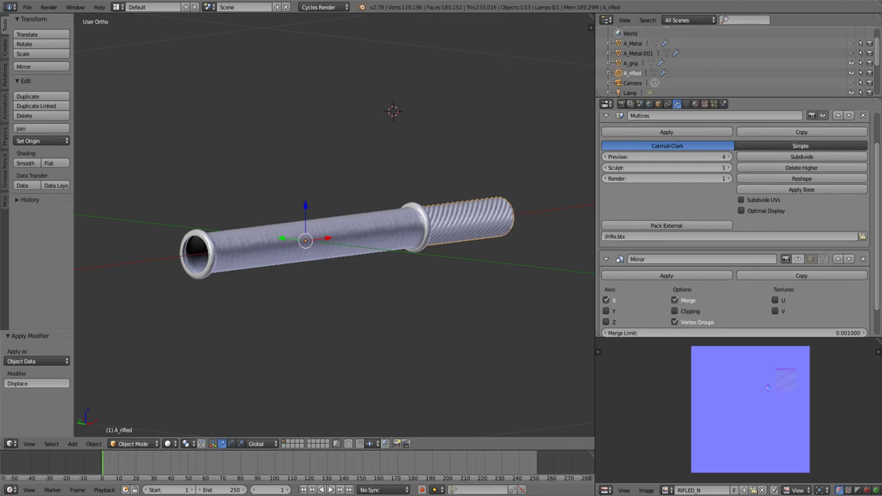
left_click(798, 259)
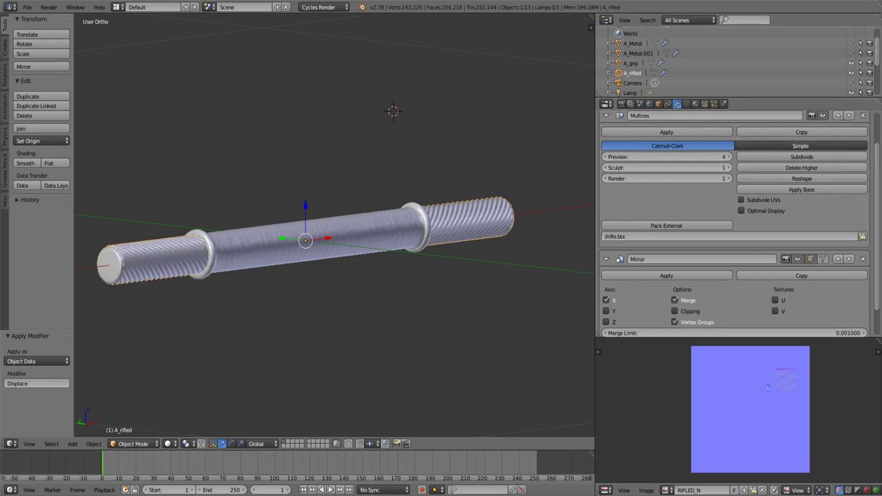
key("alt+h")
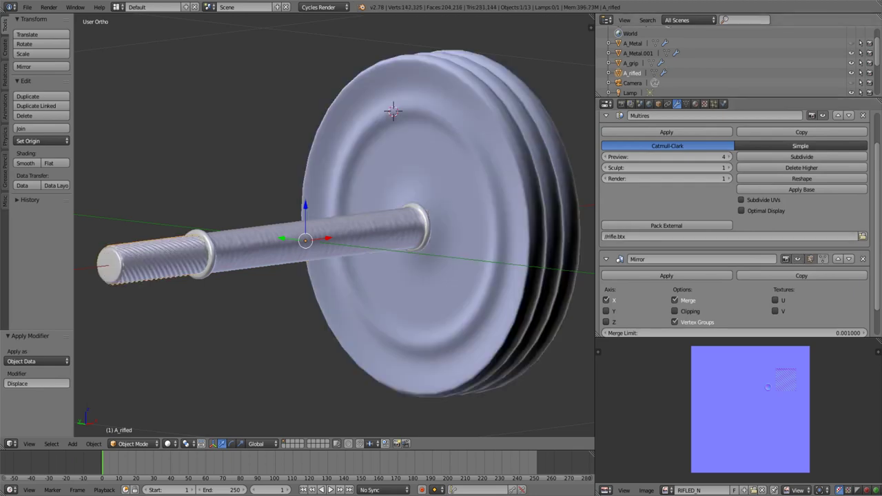
Step: Enable viewport display of A_Metal.001's Mirror modifier
left_click(638, 53)
left_click(797, 248)
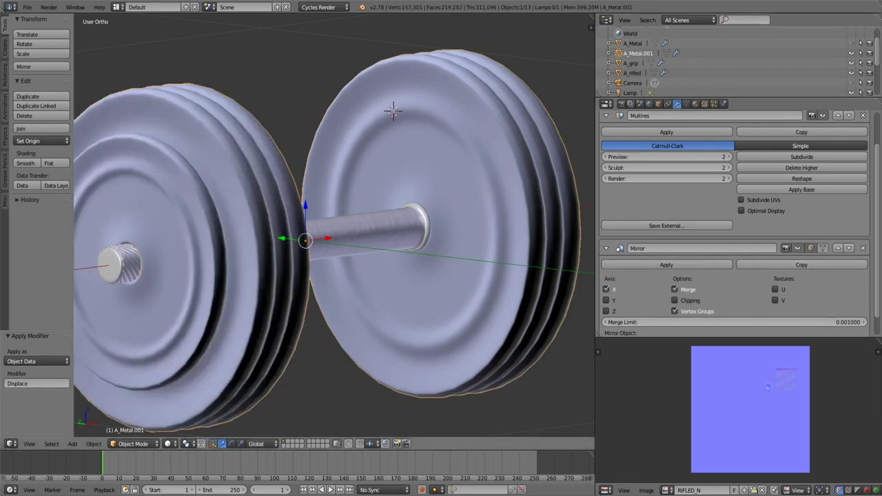
middle_click_drag(394, 110, 435, 153)
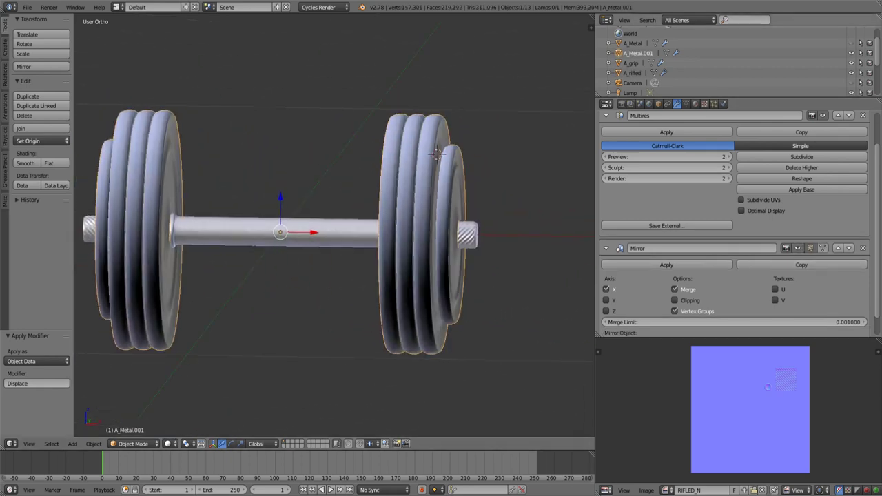
Step: Select A_Metal and snap to a Front Ortho view of the dumbbell
right_click(435, 153)
right_click(436, 153)
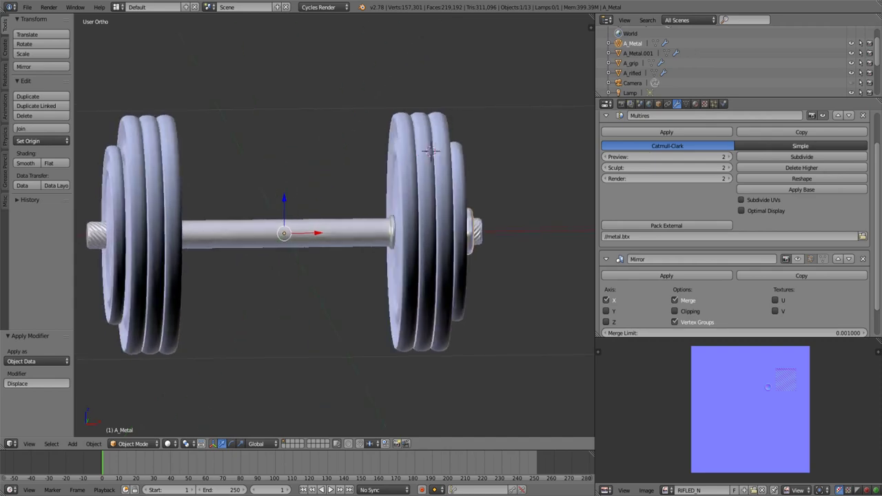
mouse_move(436, 153)
middle_mouse_down()
mouse_move(357, 143)
mouse_move(417, 141)
mouse_move(417, 127)
mouse_move(460, 112)
mouse_move(421, 152)
mouse_move(323, 163)
middle_mouse_up()
key("KP_4")
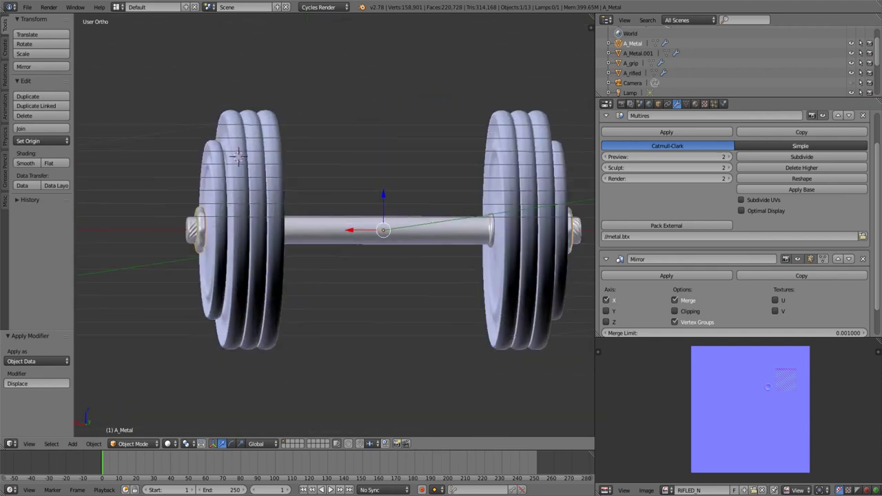
key("KP_1")
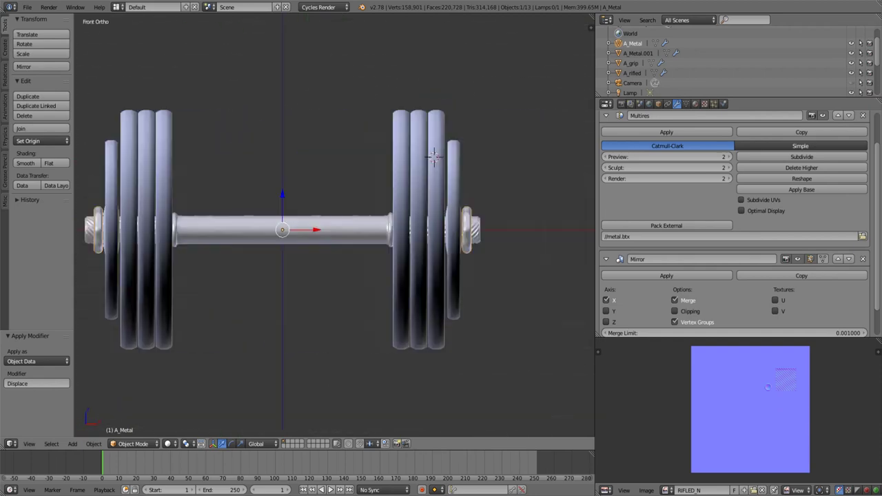